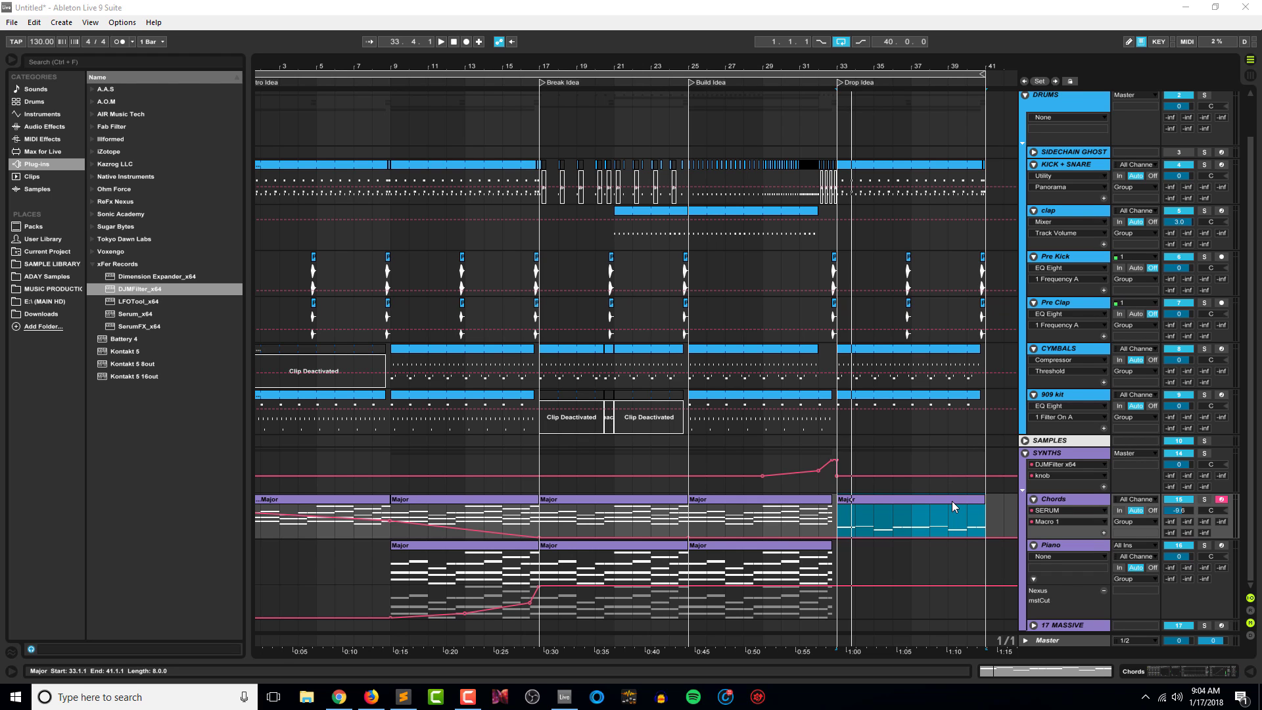
Delete the MASSIVE track and duplicate the Chords track.
left_click(1064, 626)
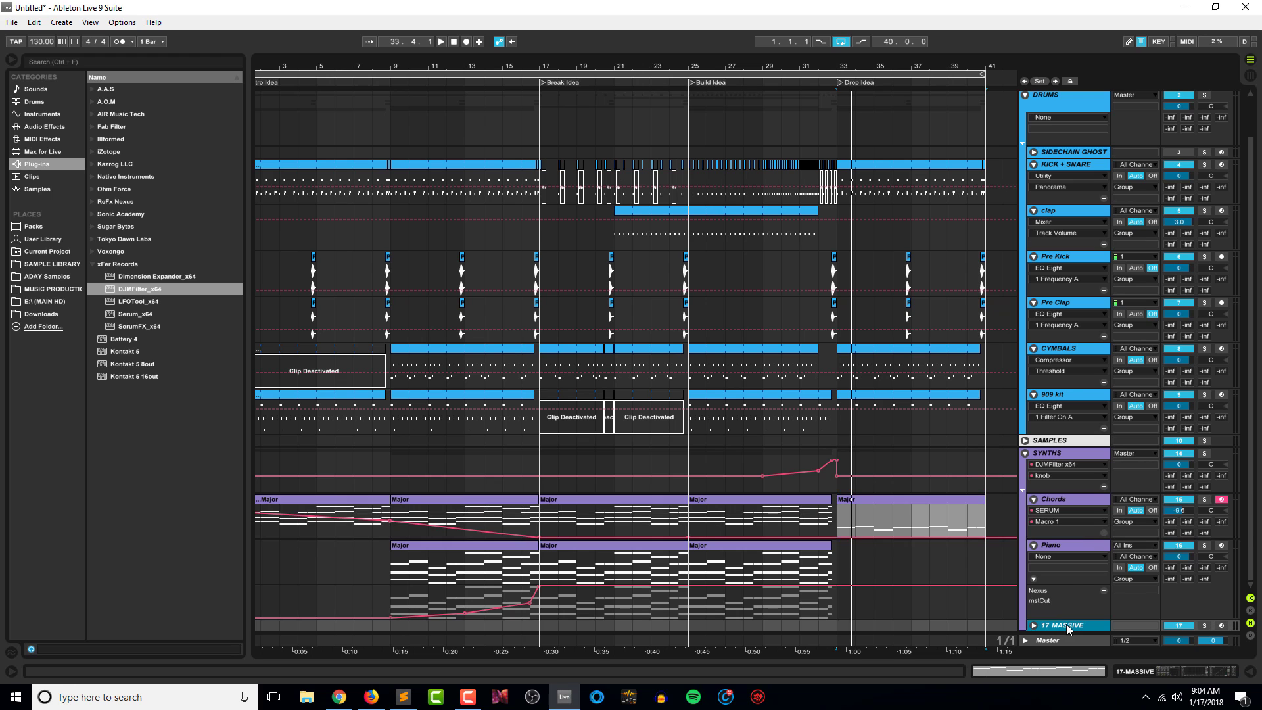
key("Delete")
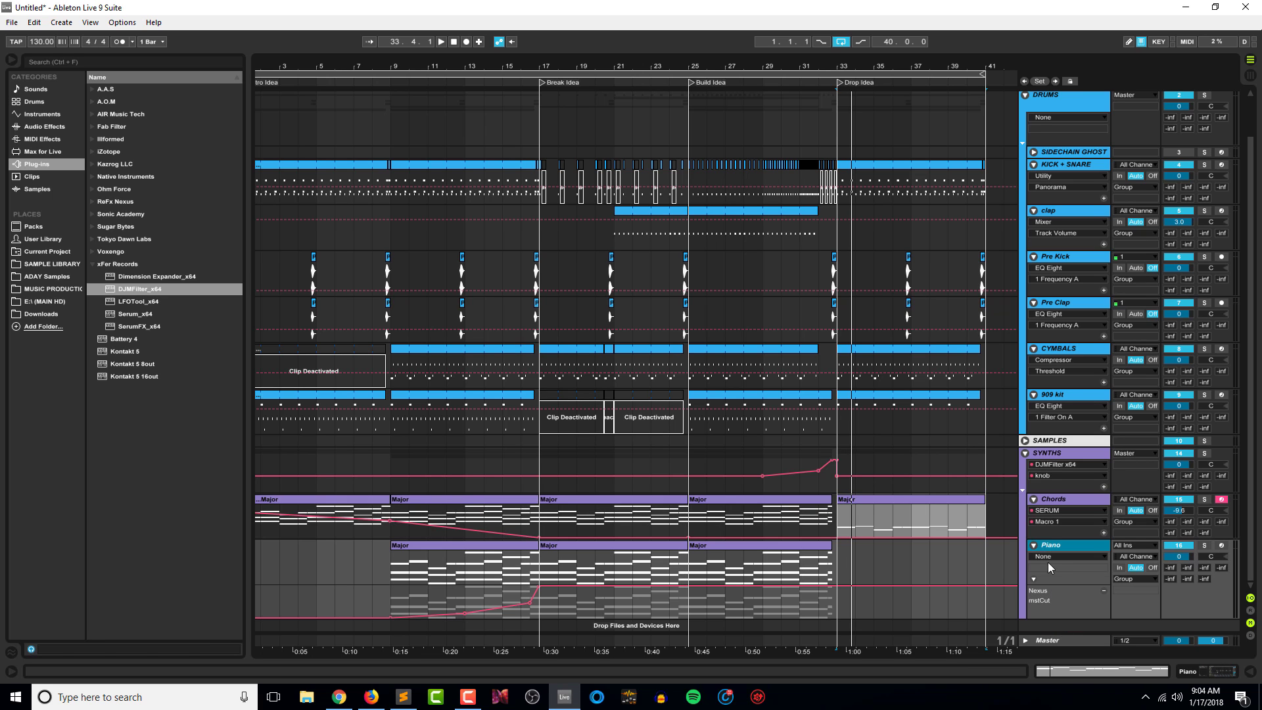
left_click(1049, 501)
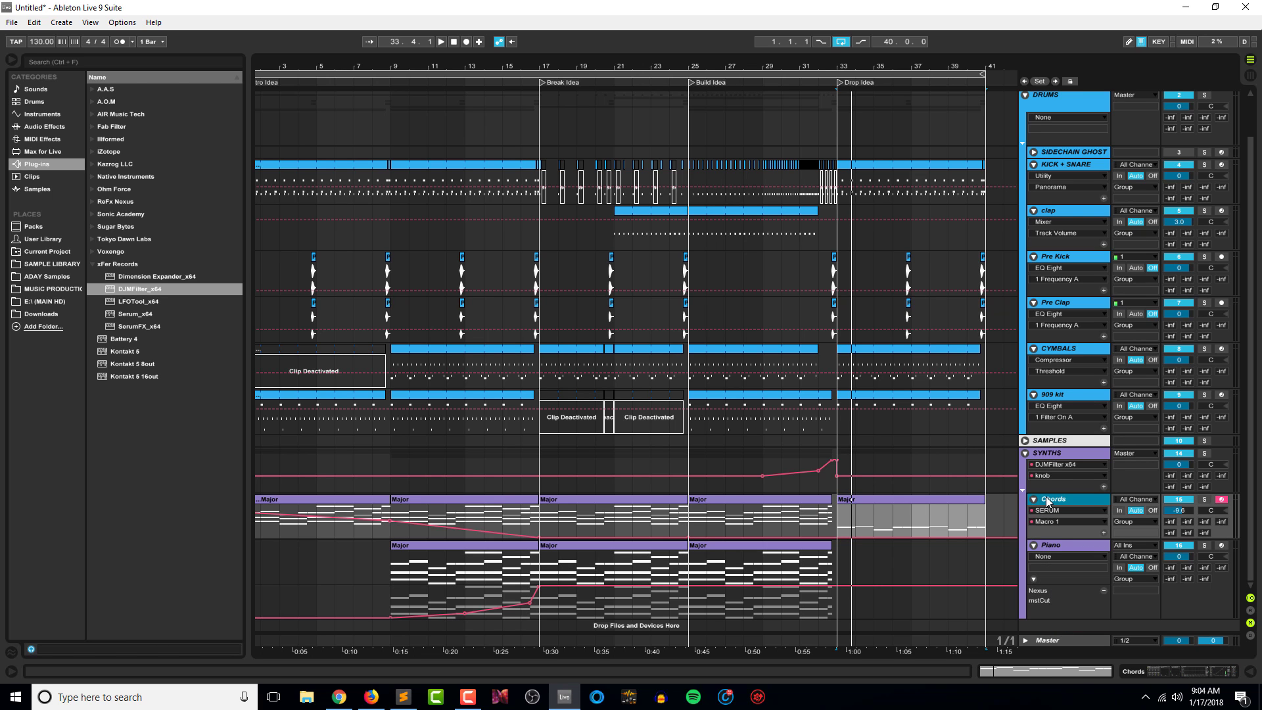
key("ctrl+d")
Remove the duplicated Chords track's clips before the Drop Idea marker and play its remaining clip from bar 33.
left_click(362, 553, "shift")
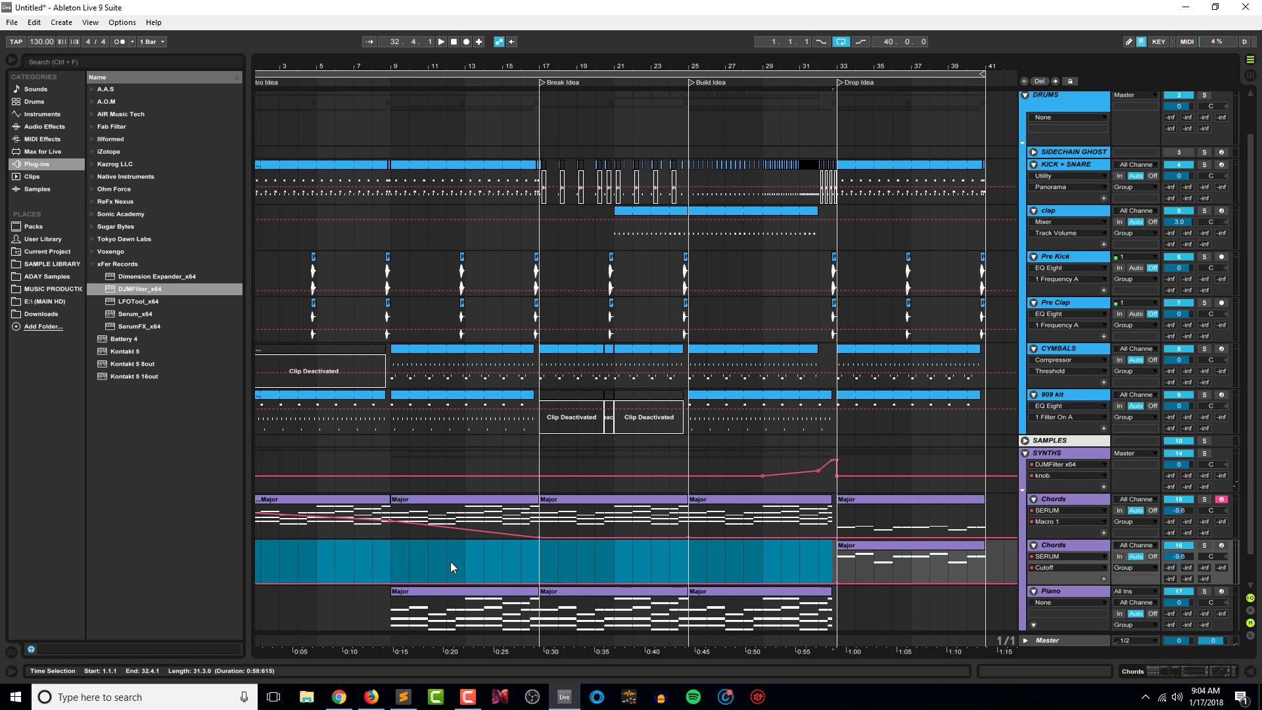
key("Delete")
left_click(861, 553)
key("space")
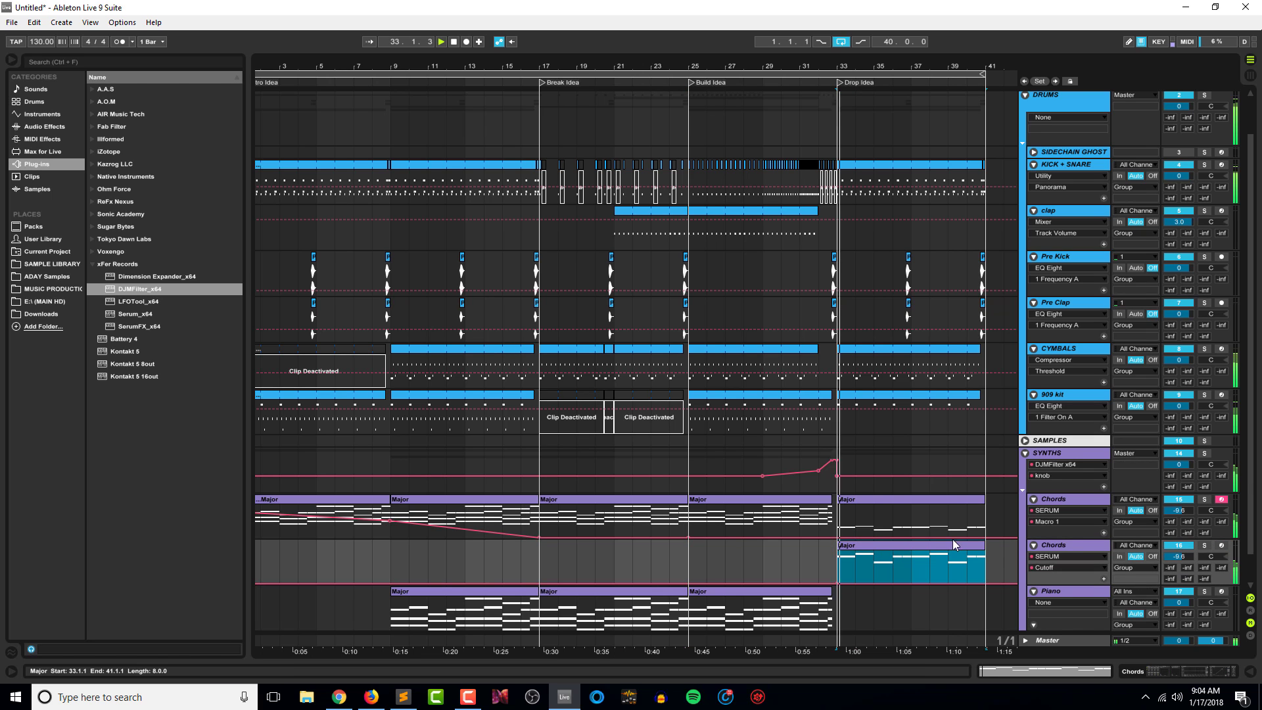
Open Serum on the duplicated Chords track, set oscillator A's octave to -2 and play the drop.
left_click(1077, 550)
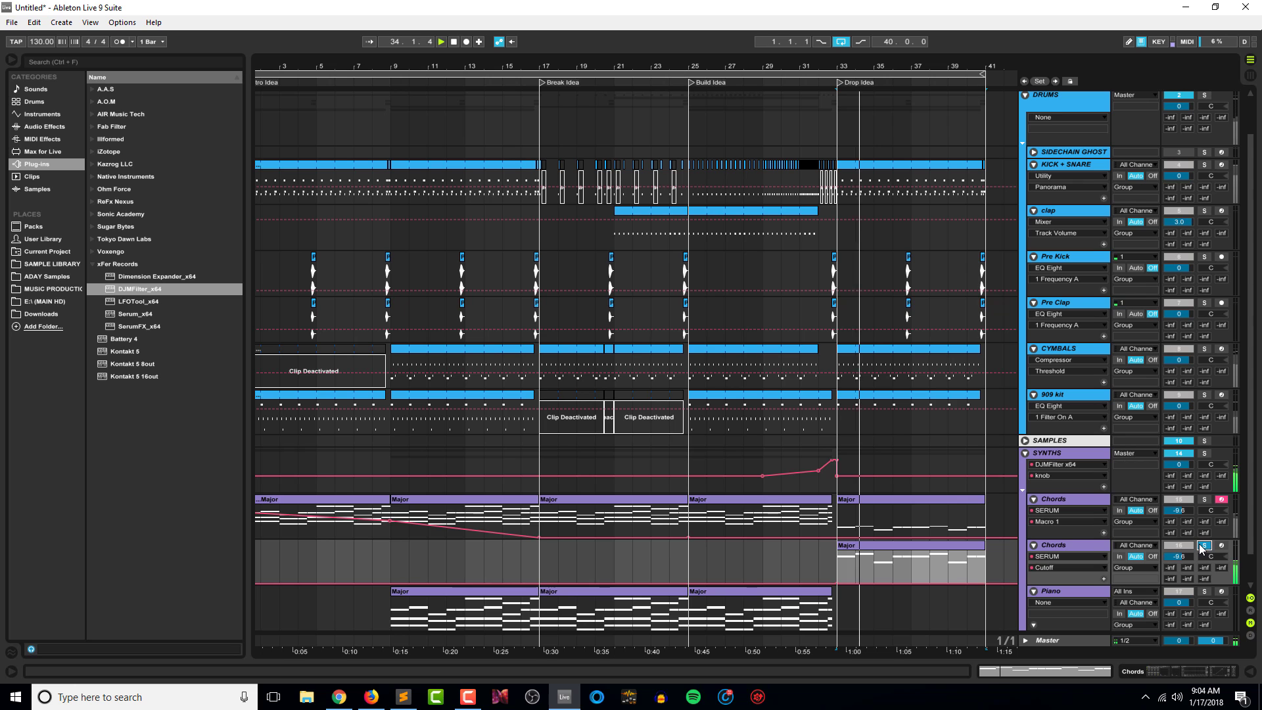
double_click(1083, 552)
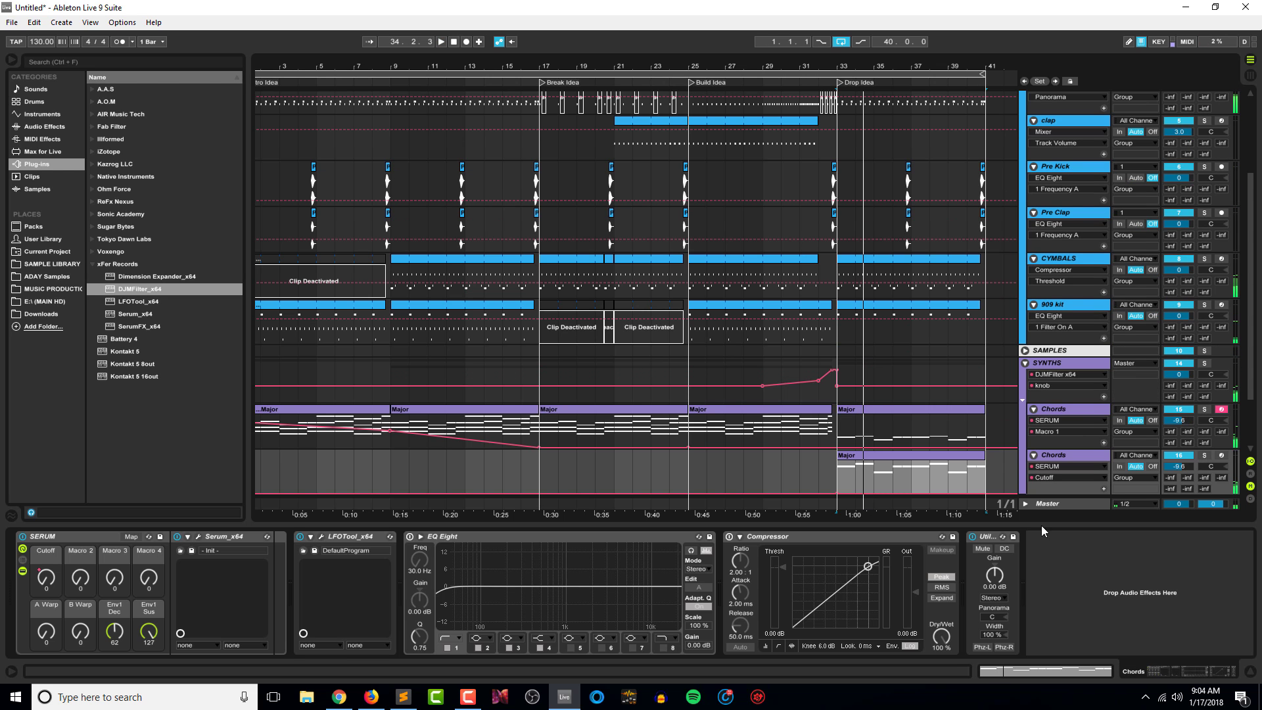
left_click(198, 537)
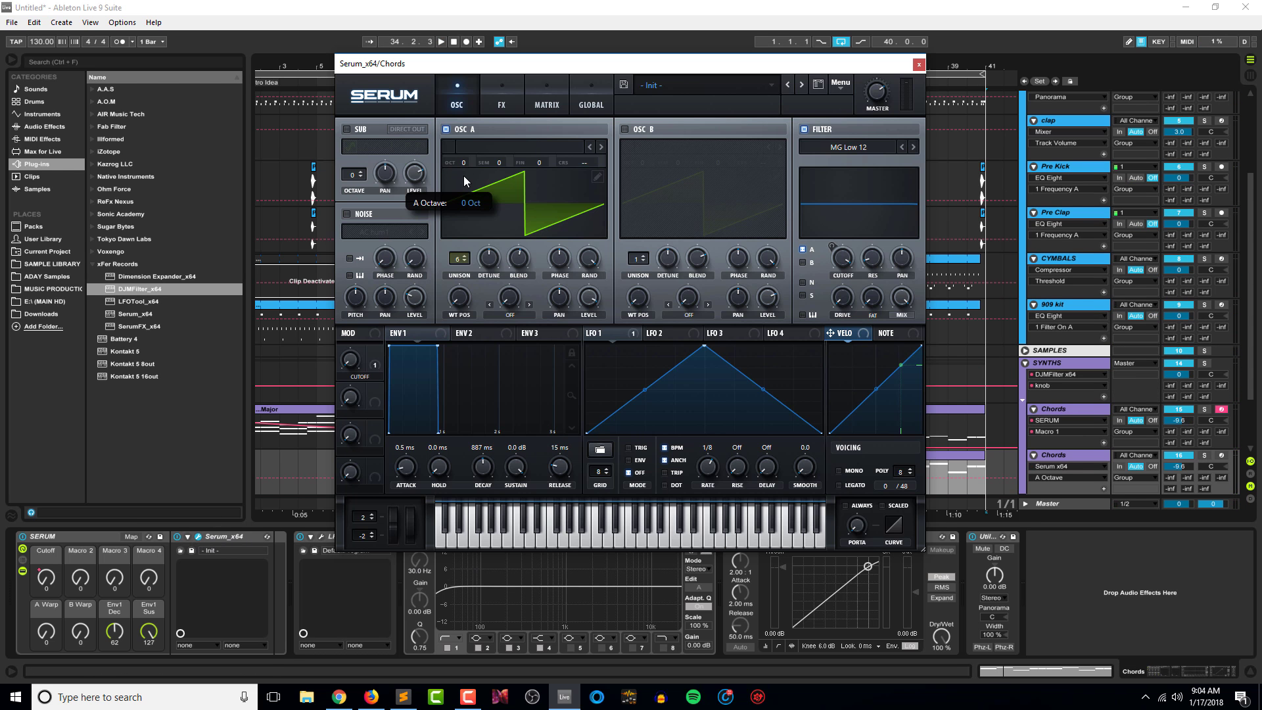
key("space")
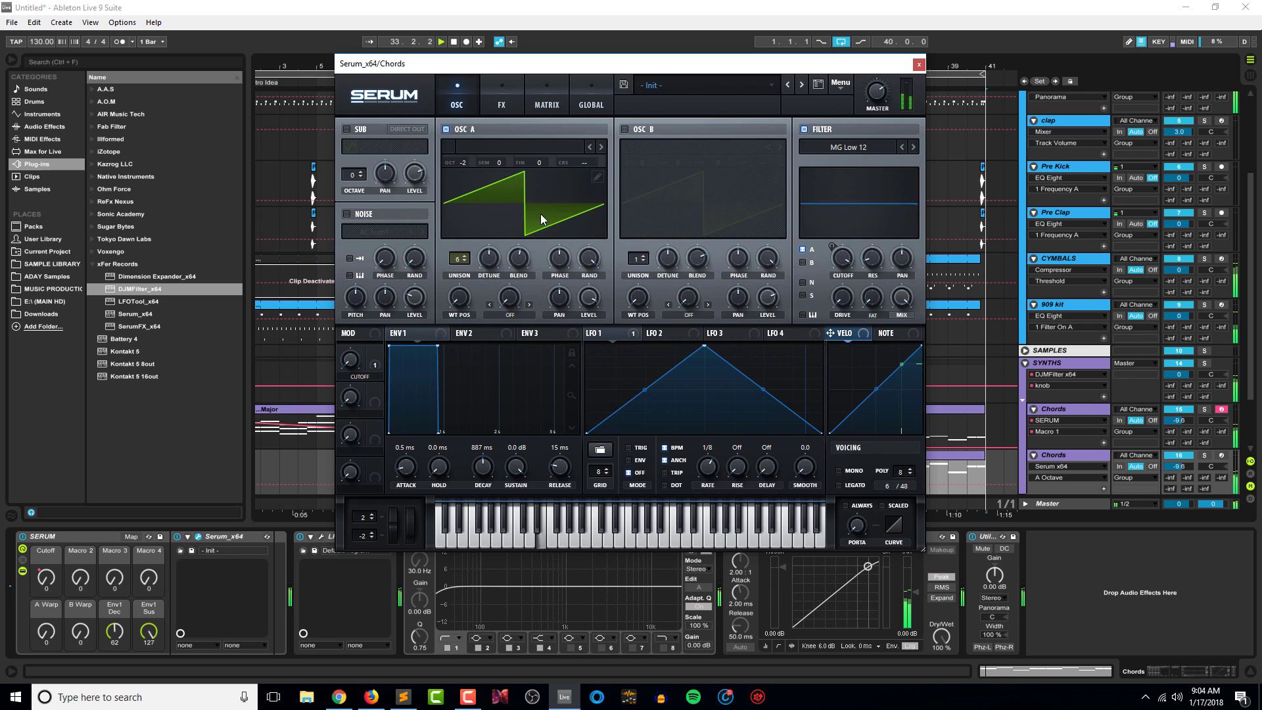
Audition the duplicated Chords track in solo, raise its volume to 0 dB and increase Serum's oscillator A level.
left_click(1205, 457)
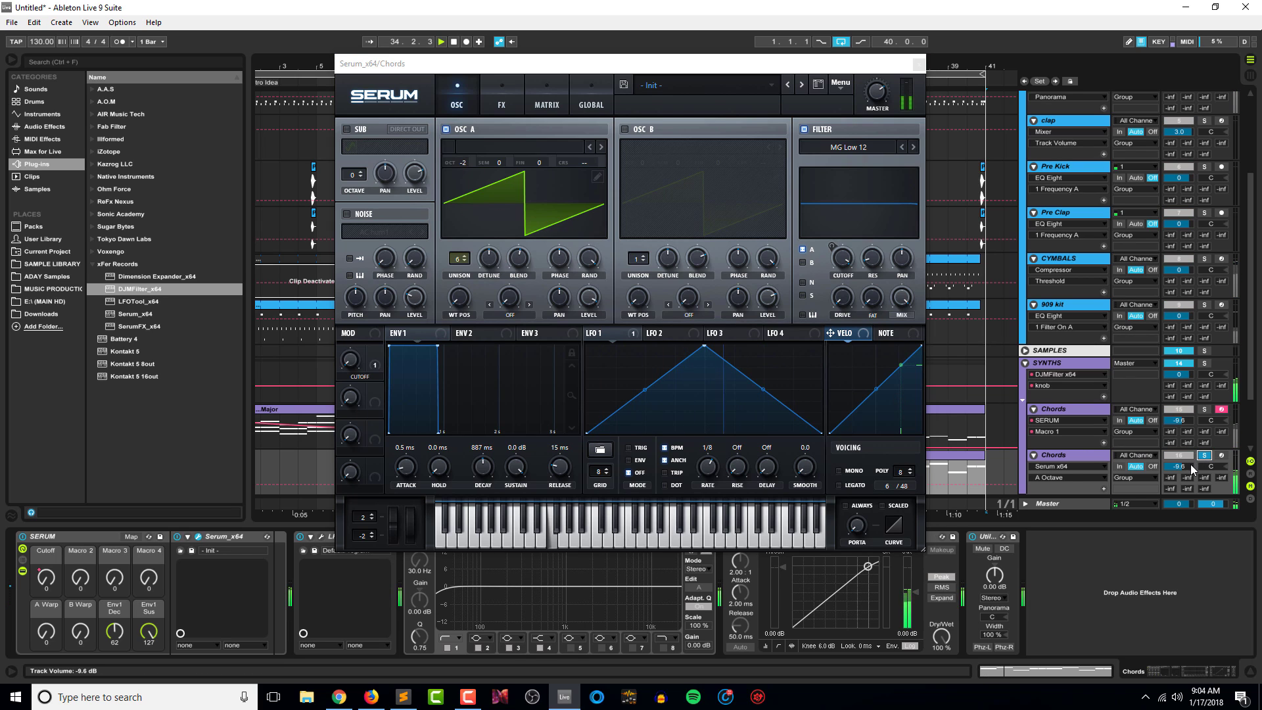
left_click(1205, 457)
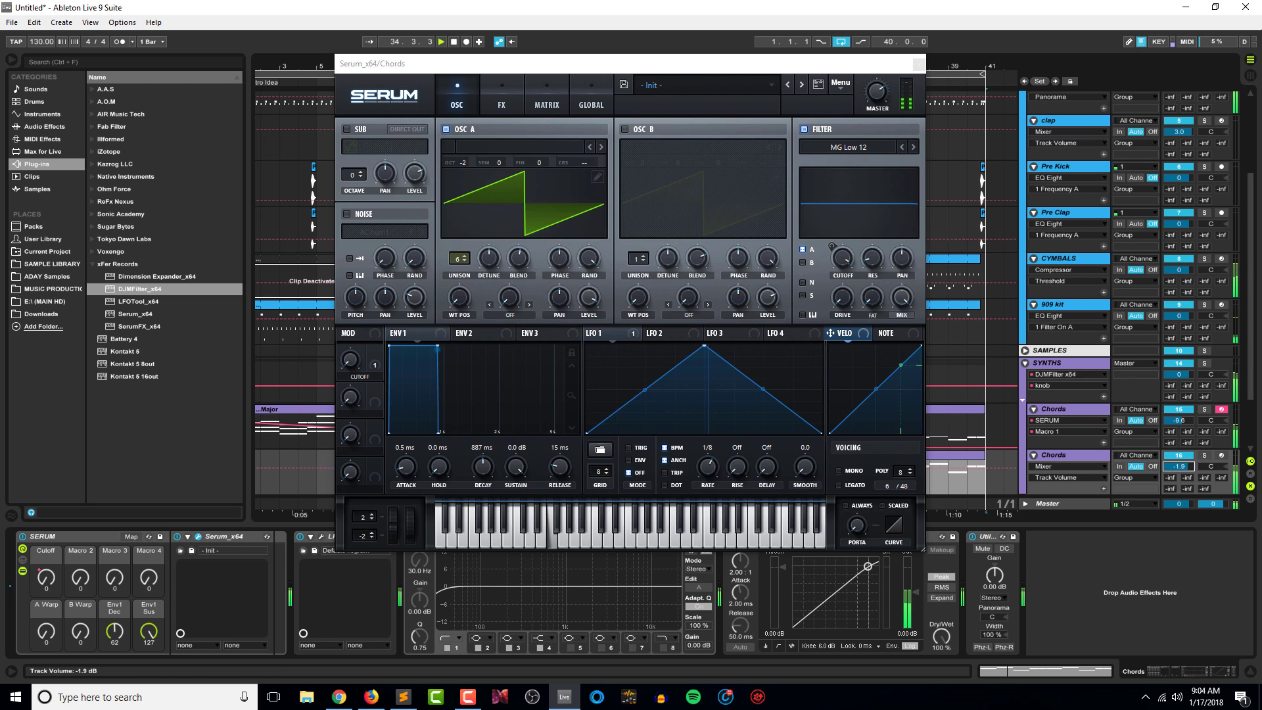
left_click_drag(590, 300, 594, 268)
Reduce Serum's oscillator A to 1 unison voice and set the duplicated Chords track's volume to -3.7 dB.
left_click(464, 261)
left_click(465, 261)
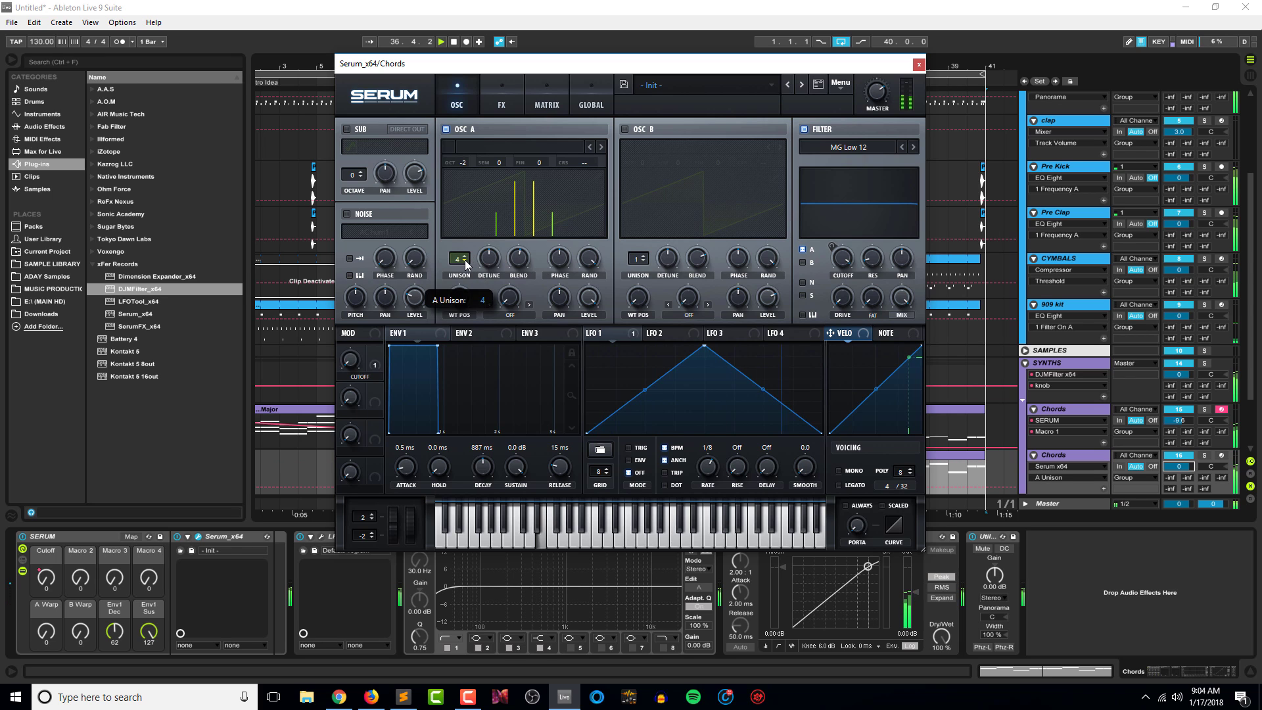
left_click(465, 261)
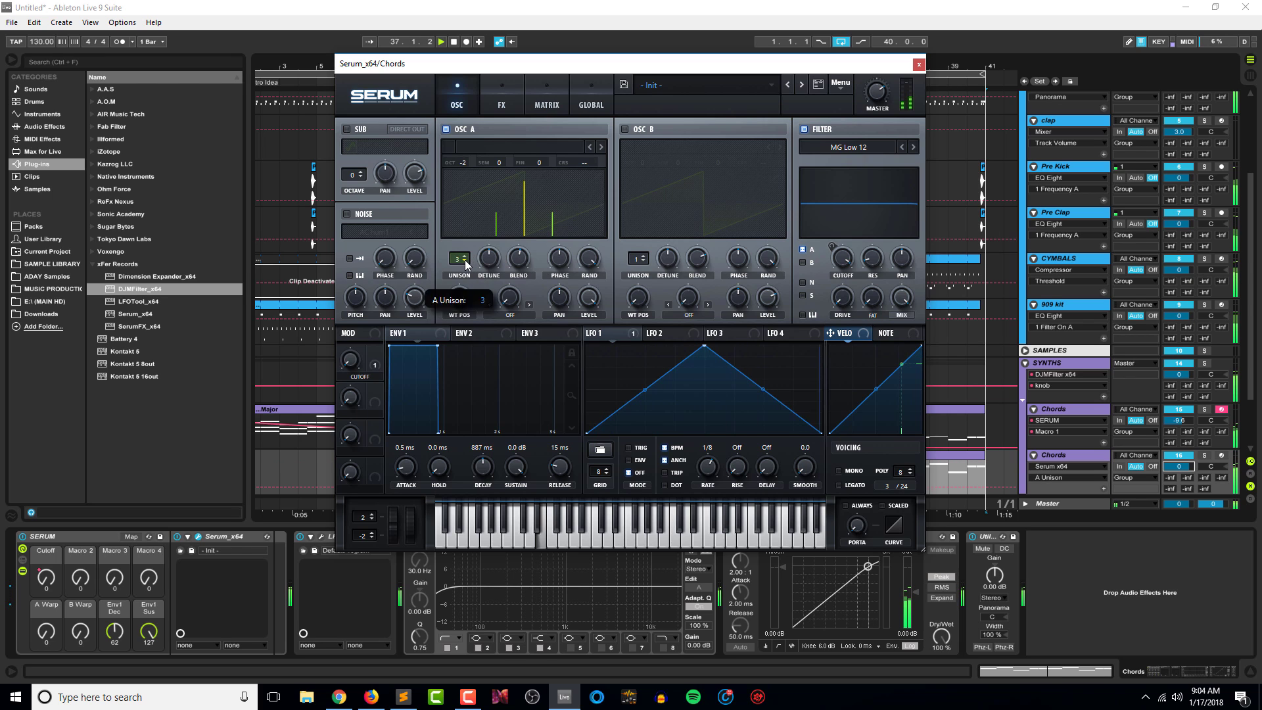
left_click(881, 92)
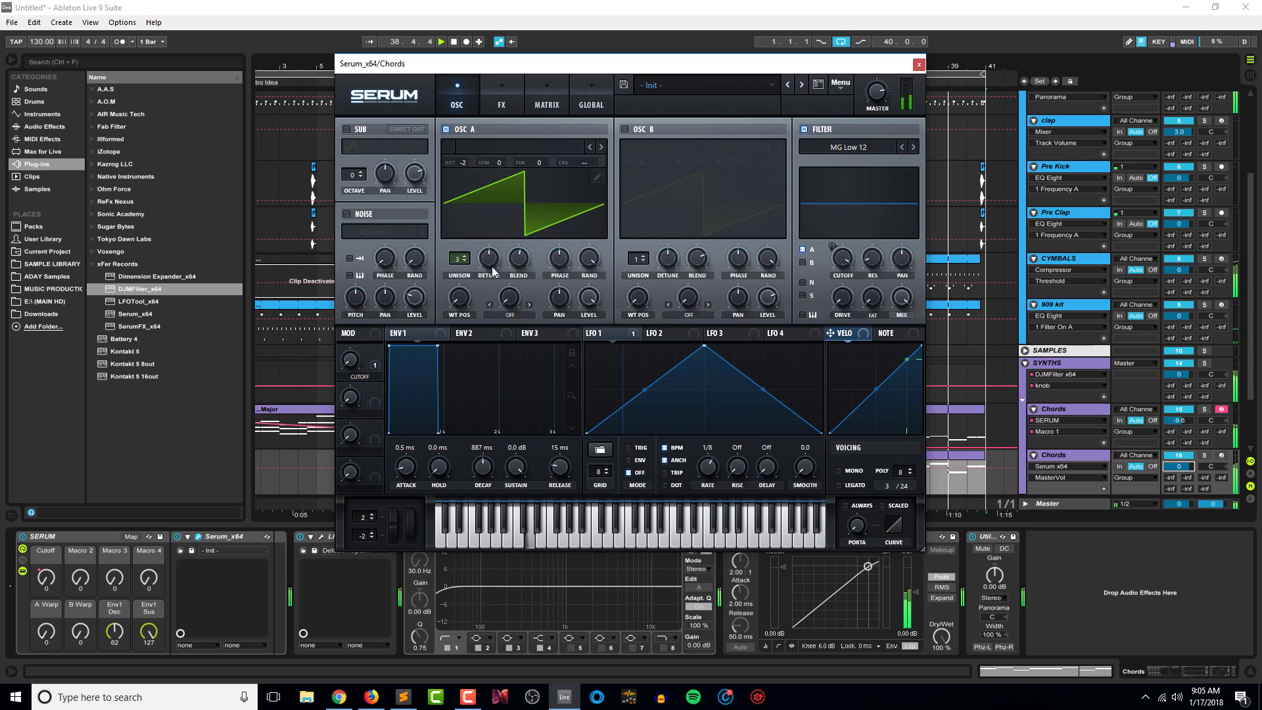
left_click(465, 261)
left_click(465, 261)
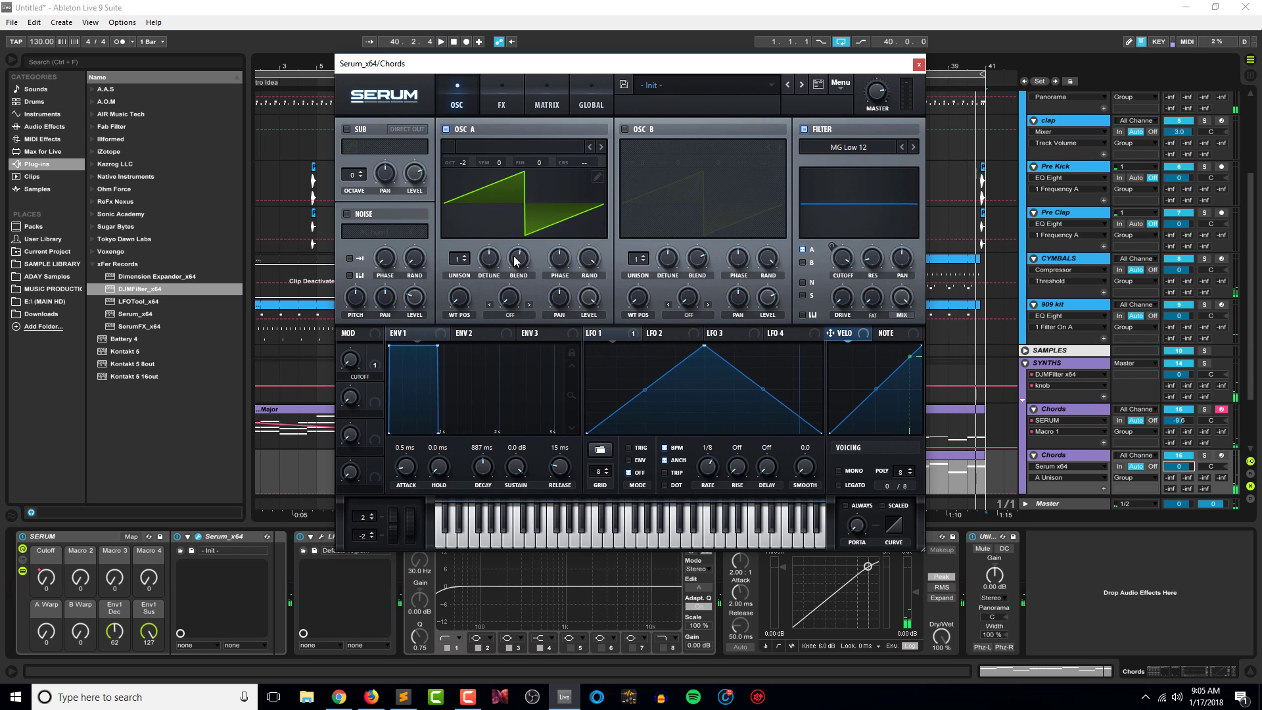
key("space")
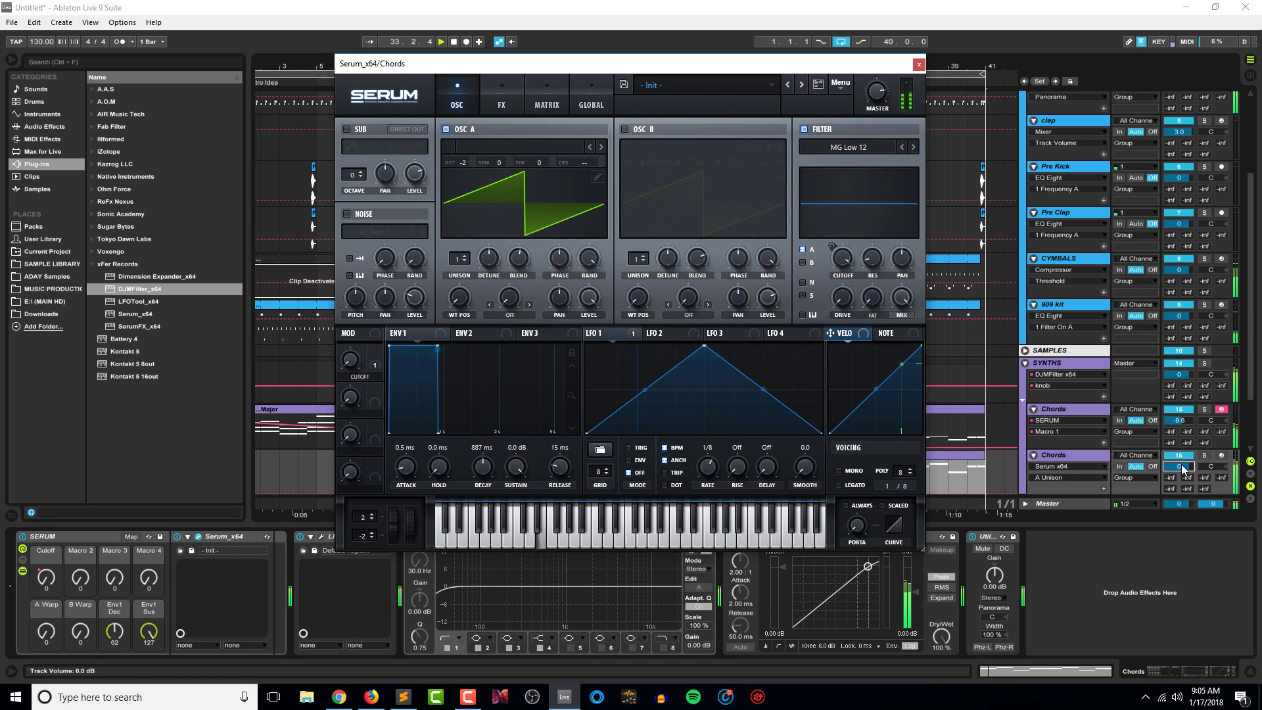
left_click_drag(1181, 466, 1182, 476)
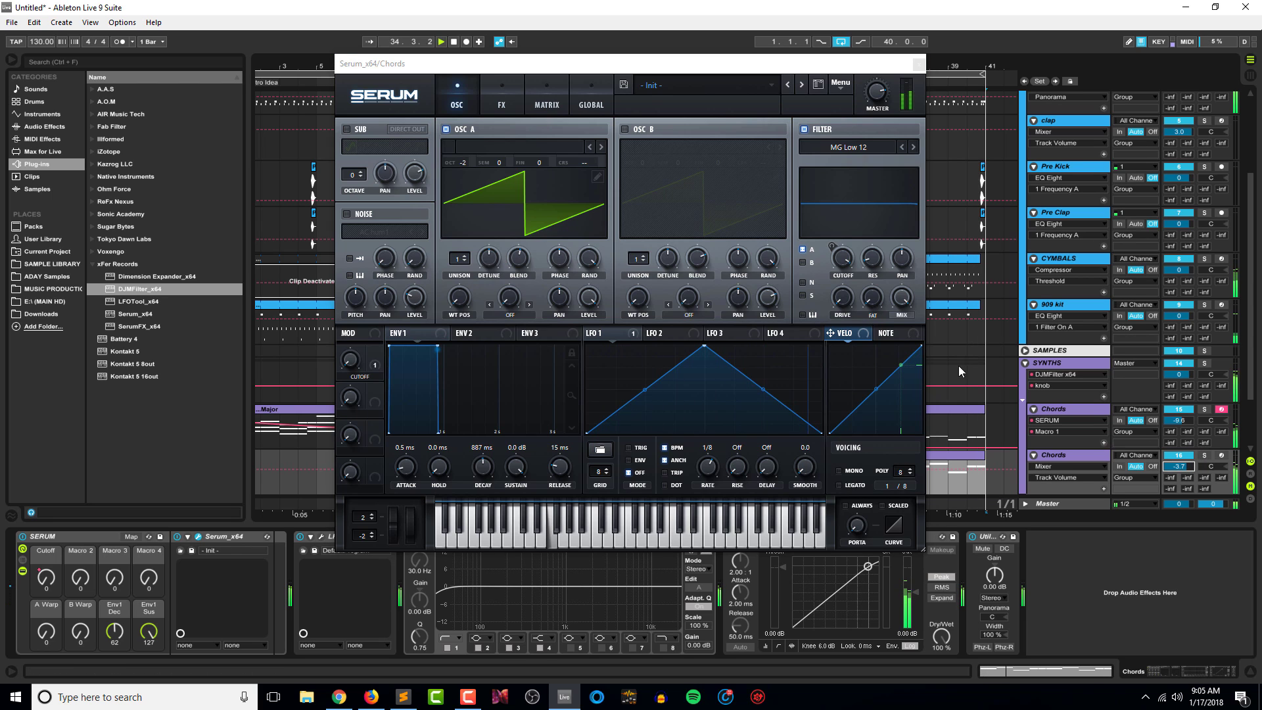
Set the drive of Serum's Tube distortion to 100% and adjust the synth's master level.
left_click(502, 104)
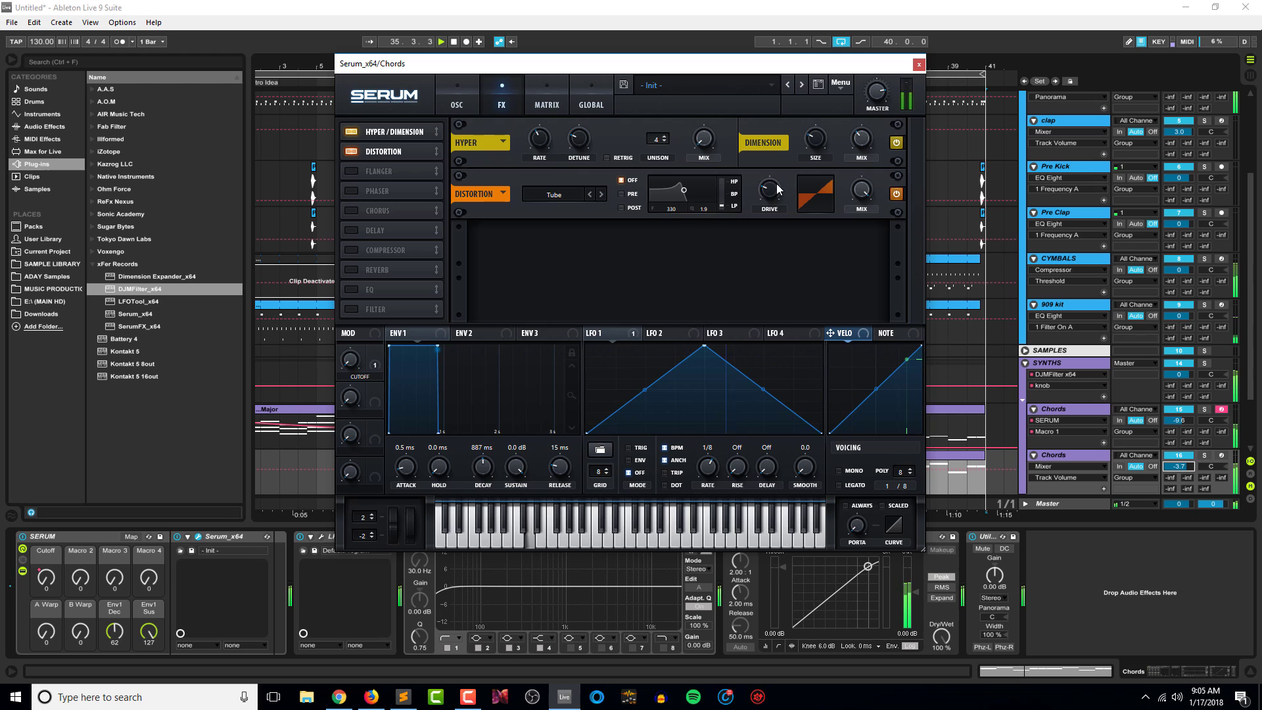
left_click_drag(778, 189, 794, 73)
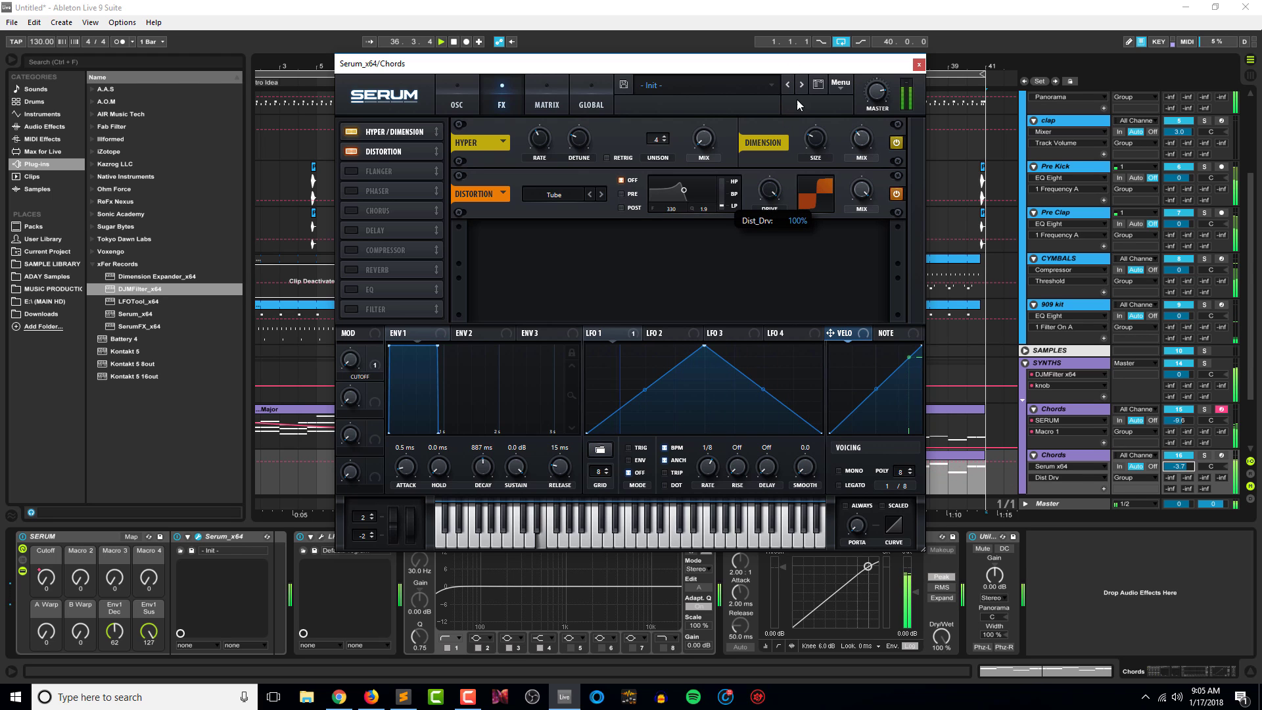
left_click(877, 92)
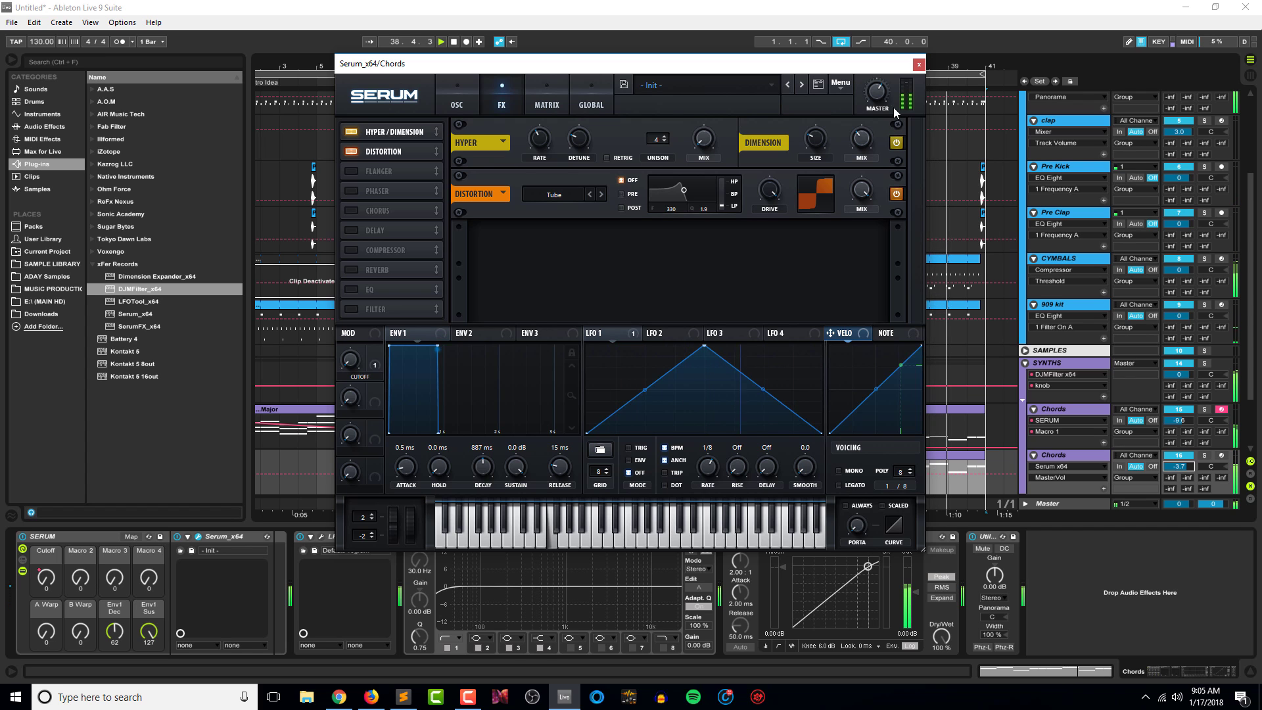
Turn down oscillator A's random phase and close Serum.
left_click(460, 103)
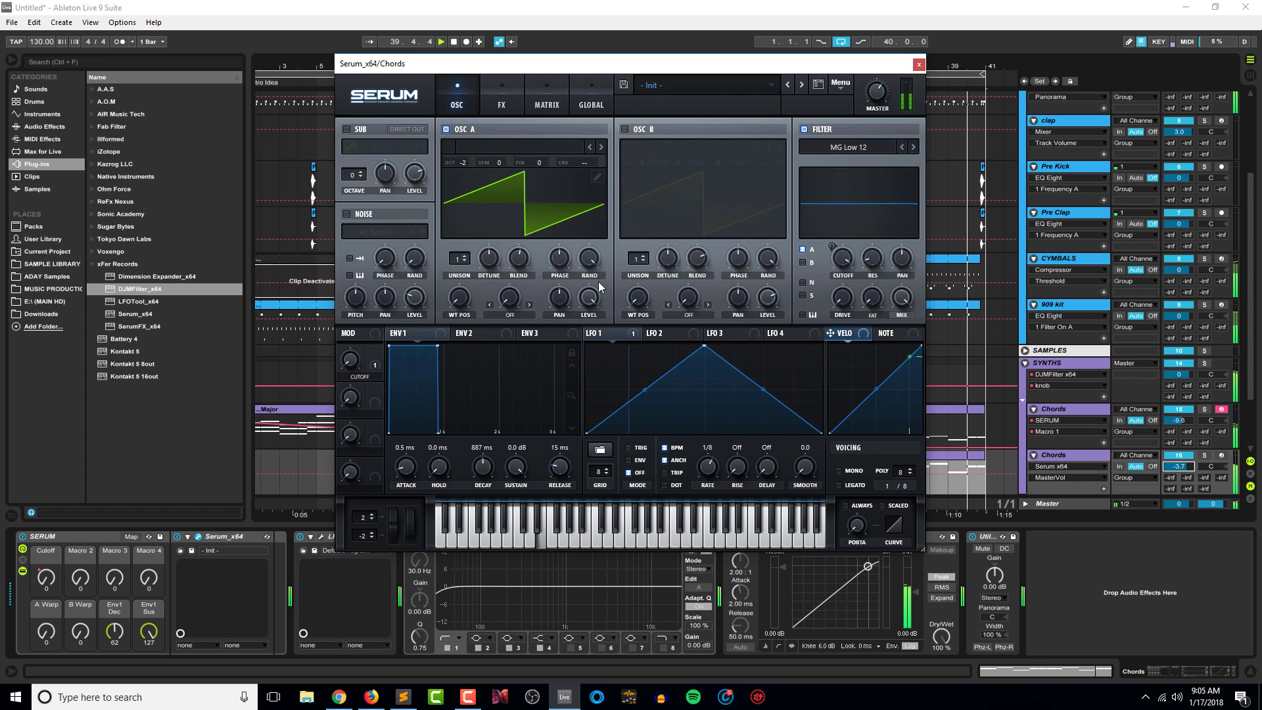
left_click_drag(589, 258, 657, 452)
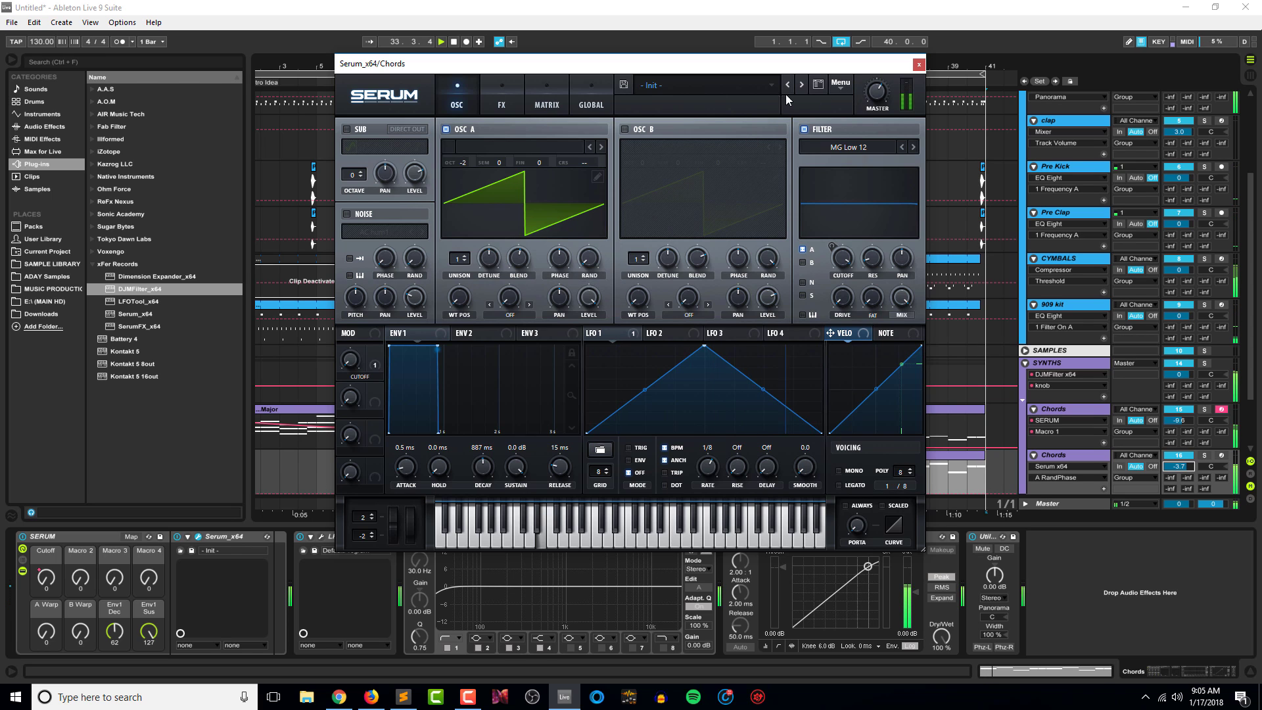
left_click(919, 65)
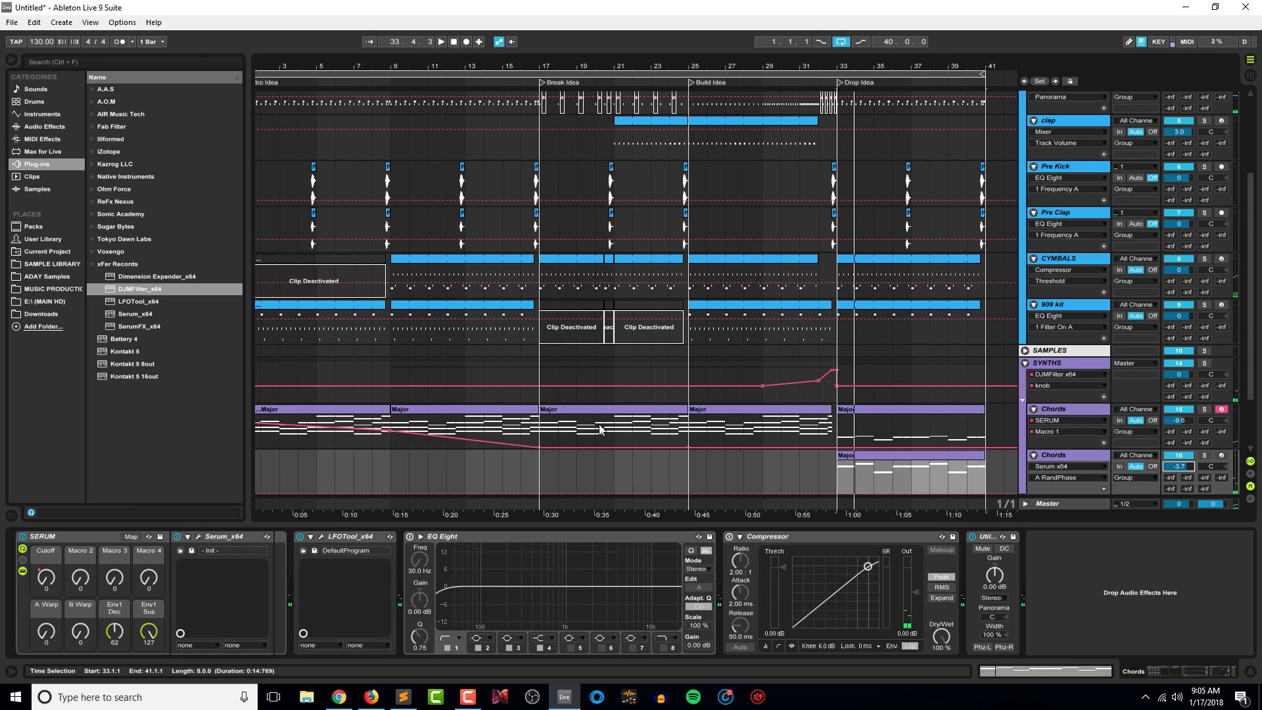
Reshape the duplicated track's LFOTool curve by dropping its end point to zero and moving the middle point earlier.
left_click(322, 536)
left_click_drag(383, 180, 383, 231)
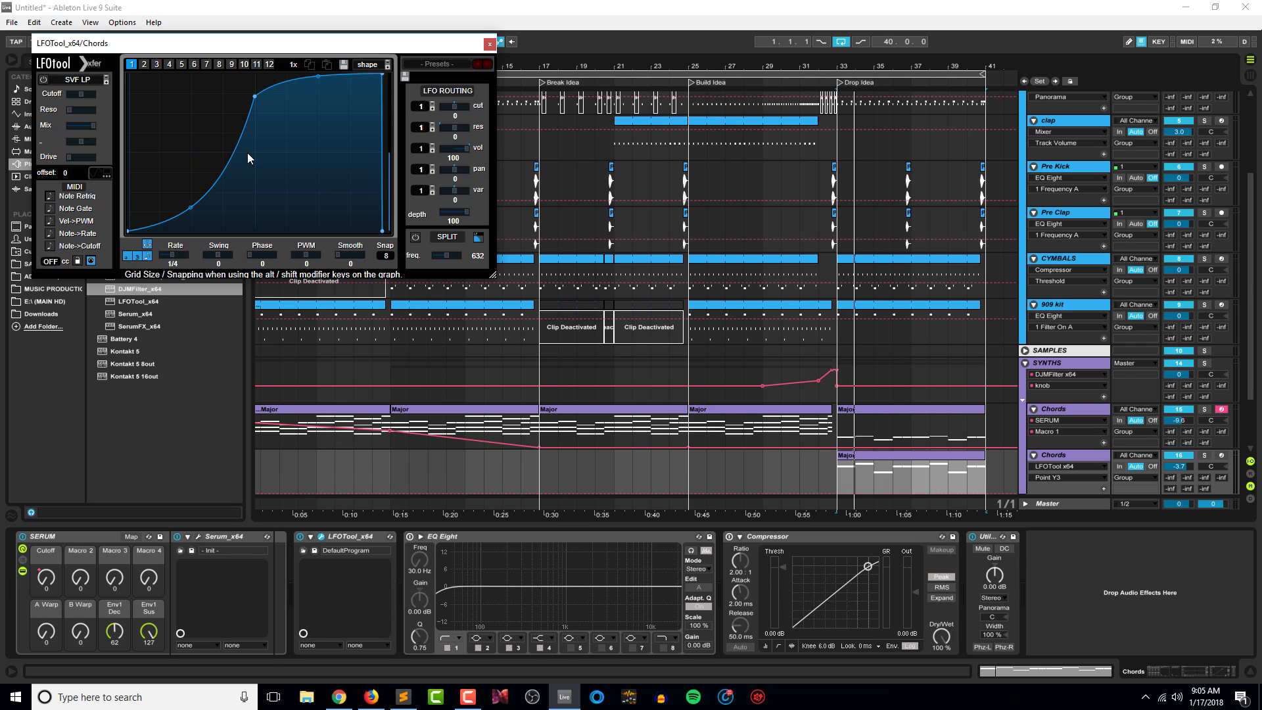
left_click_drag(249, 99, 226, 95)
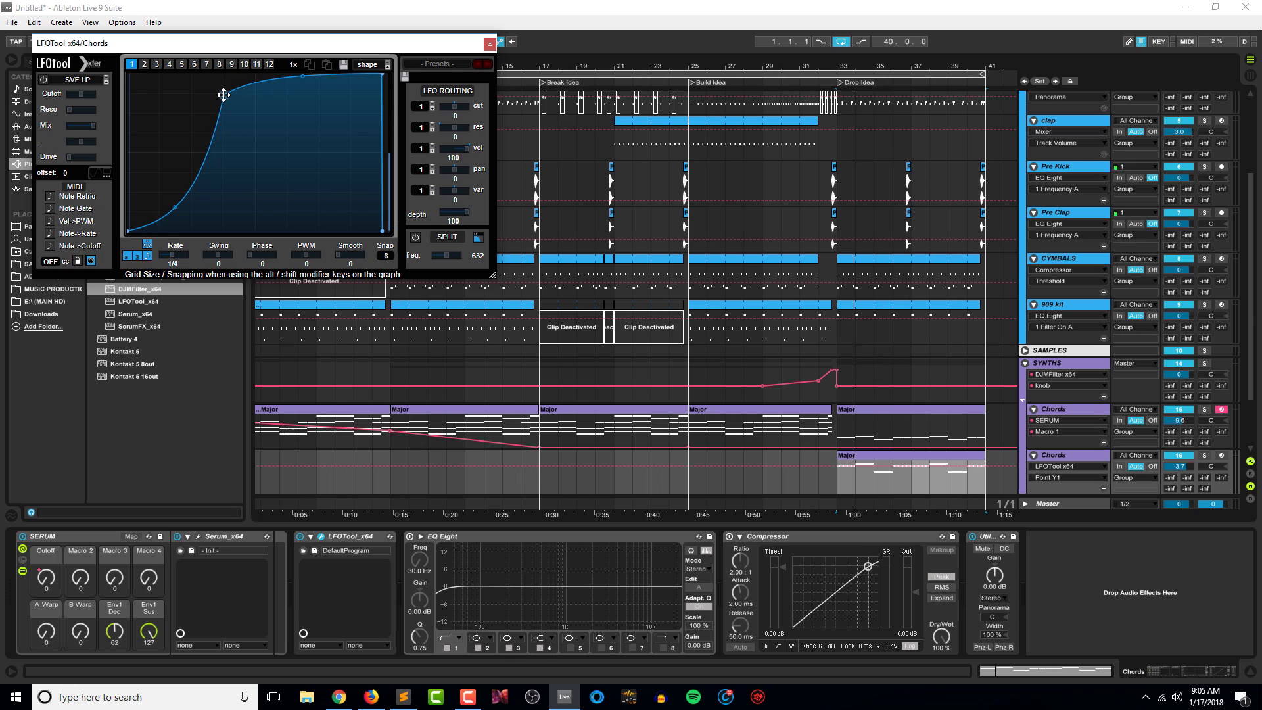
left_click_drag(176, 208, 259, 206)
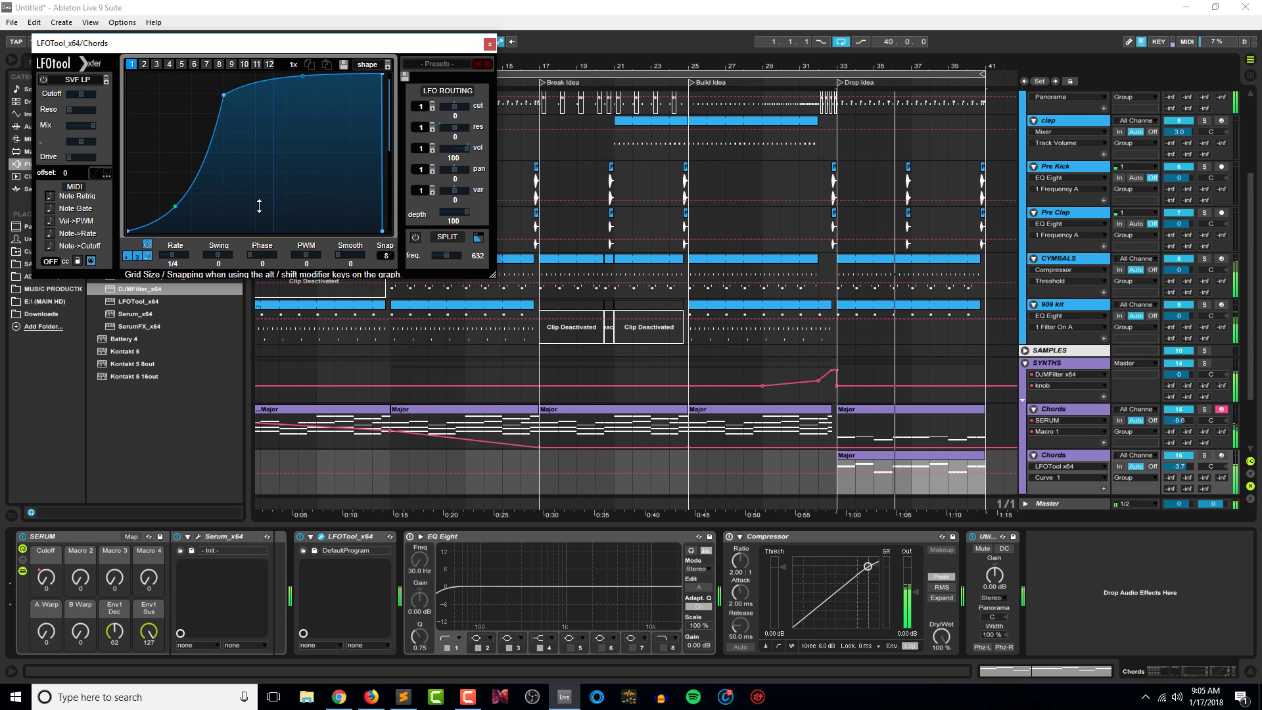
left_click(489, 44)
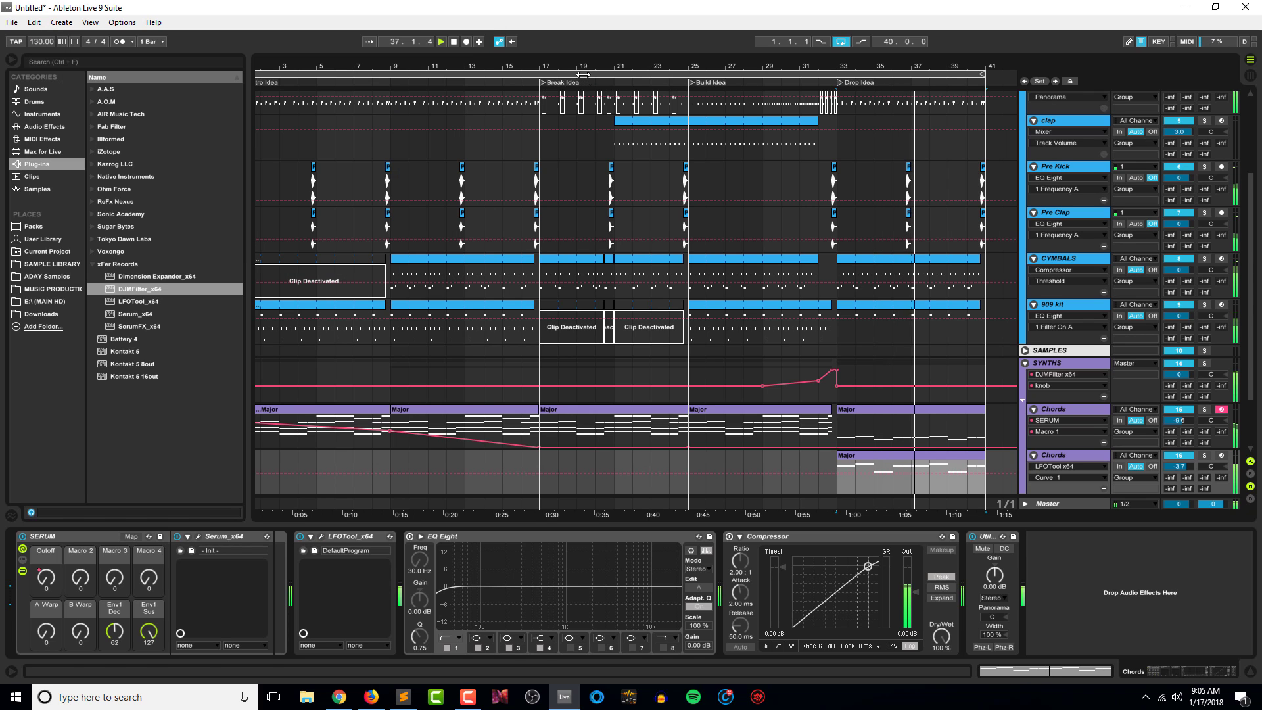
Duplicate the lower Chords track and rename the original Saw Bass and the new copy Bass Sounds.
scroll(964, 367, "down", 2)
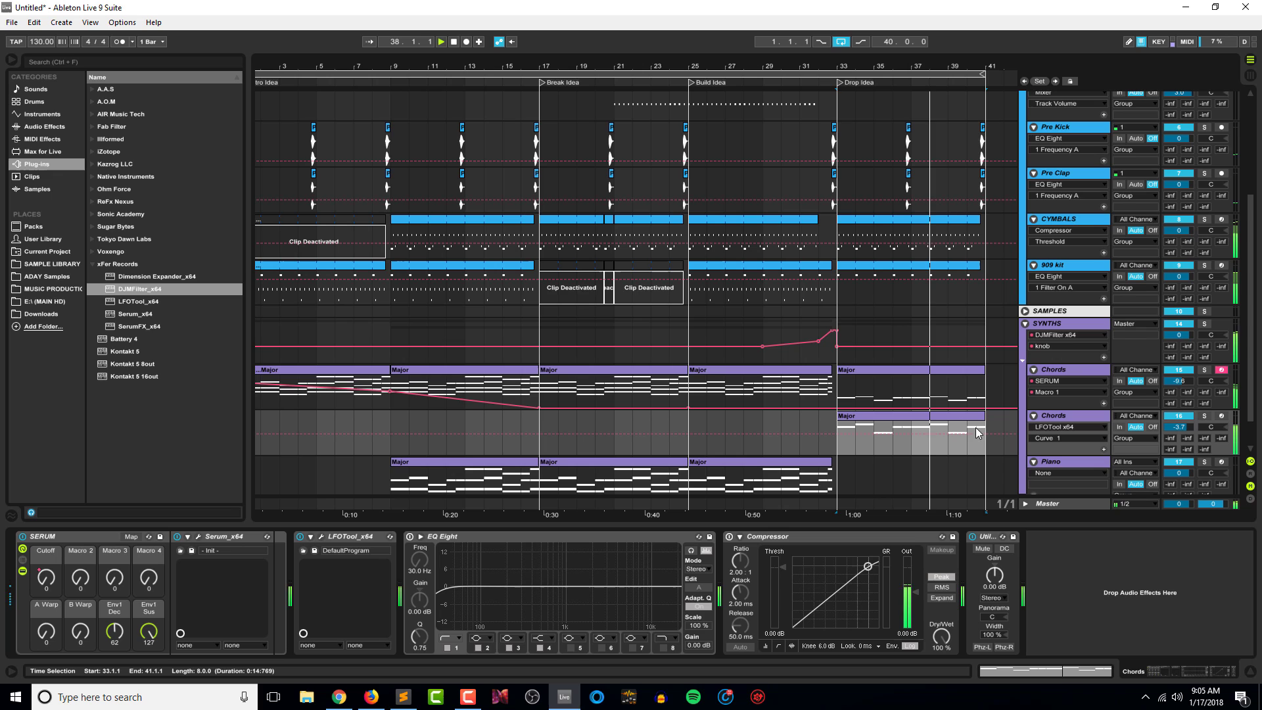
left_click(1061, 417)
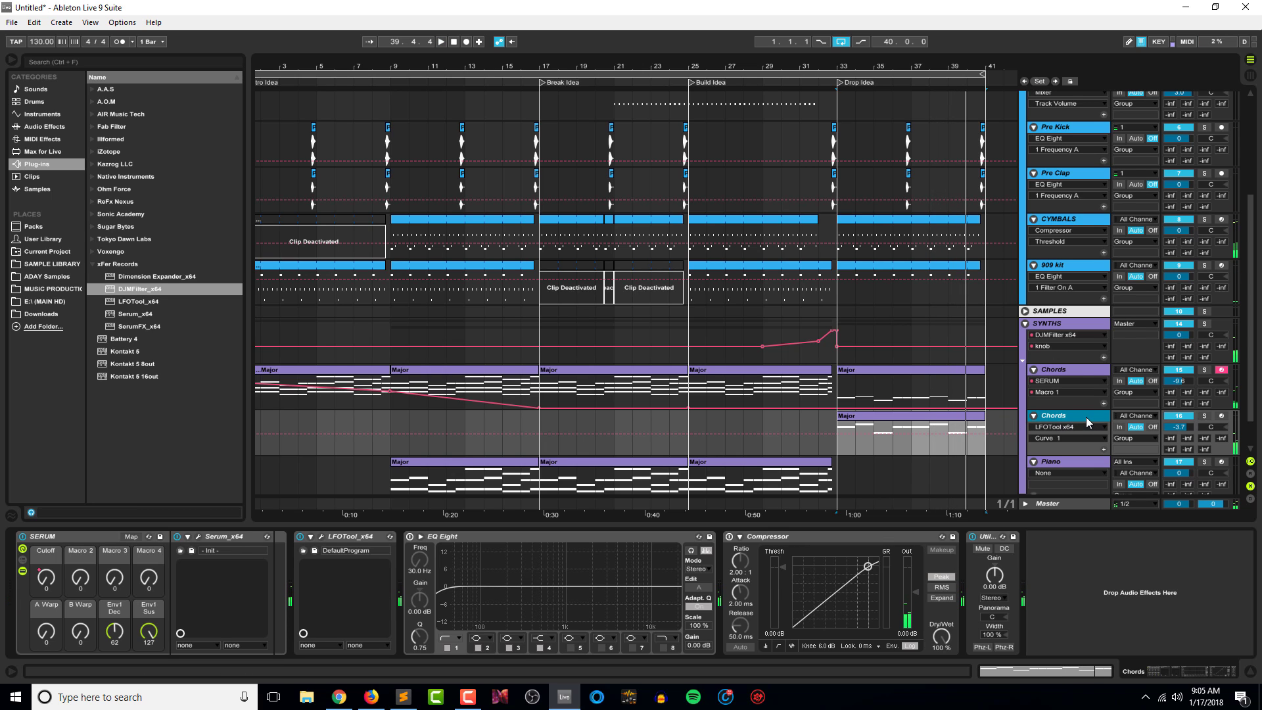
key("ctrl+d")
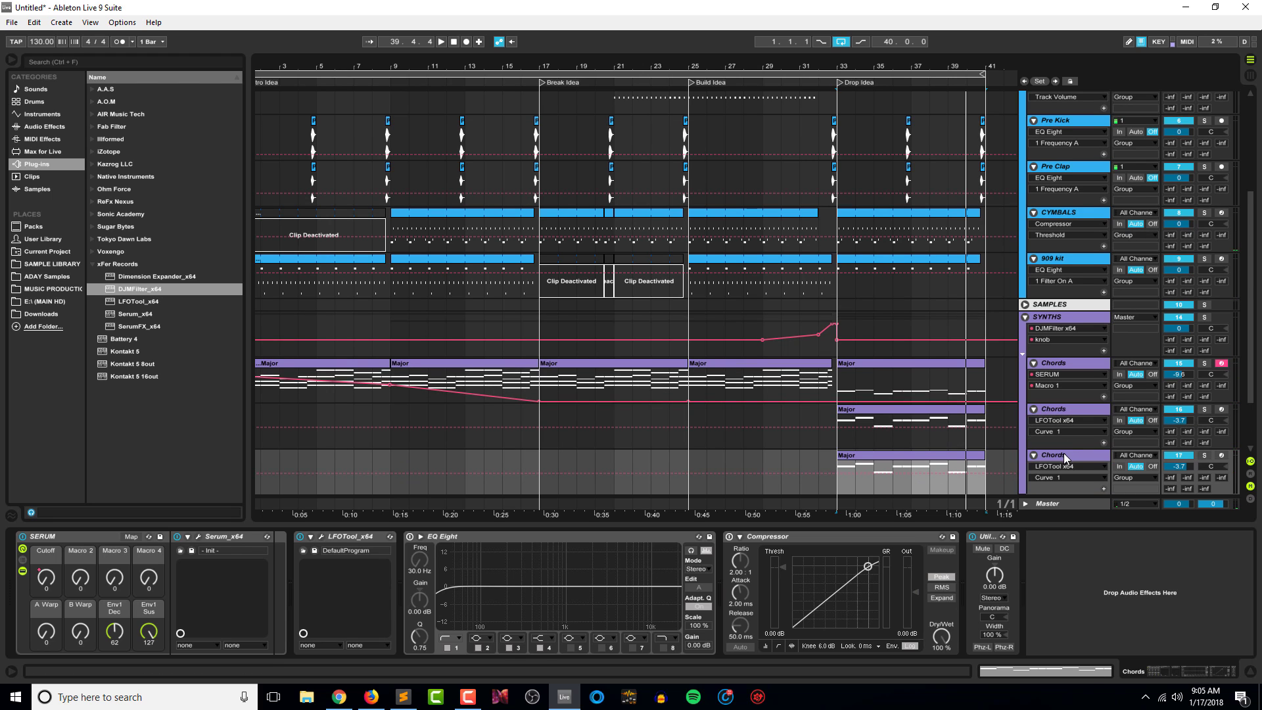
left_click(1051, 407)
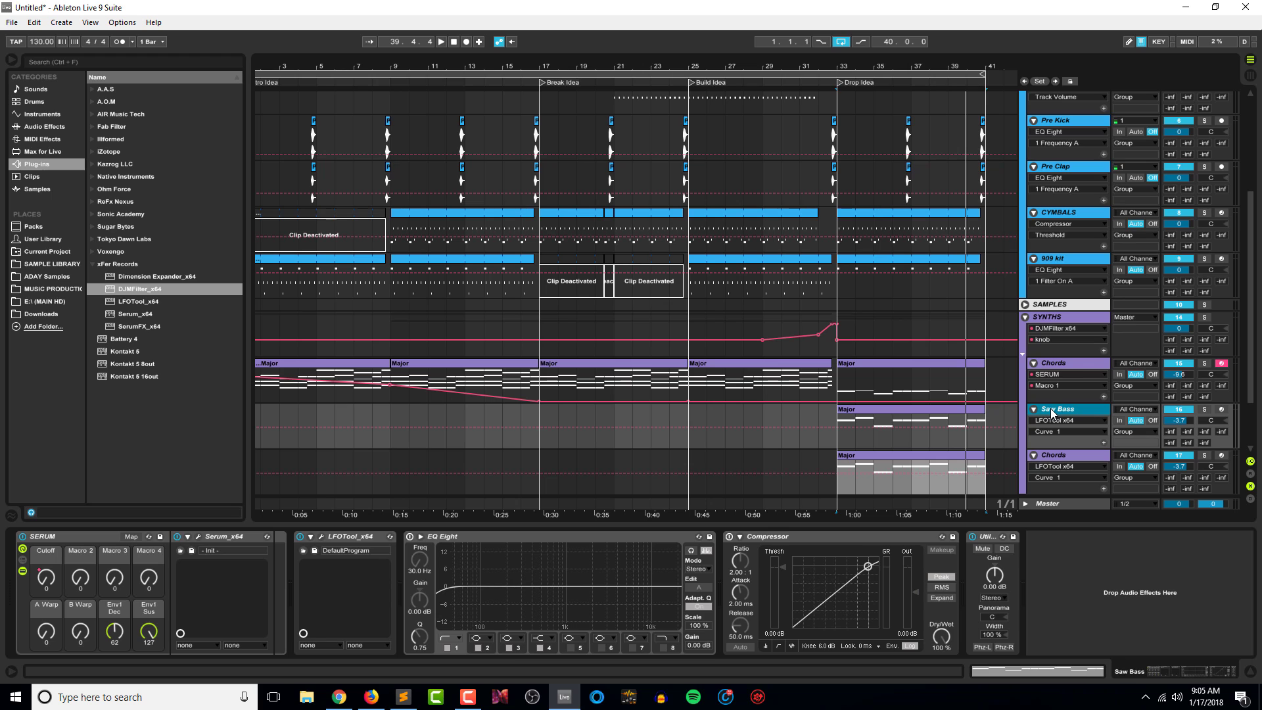
left_click(1052, 457)
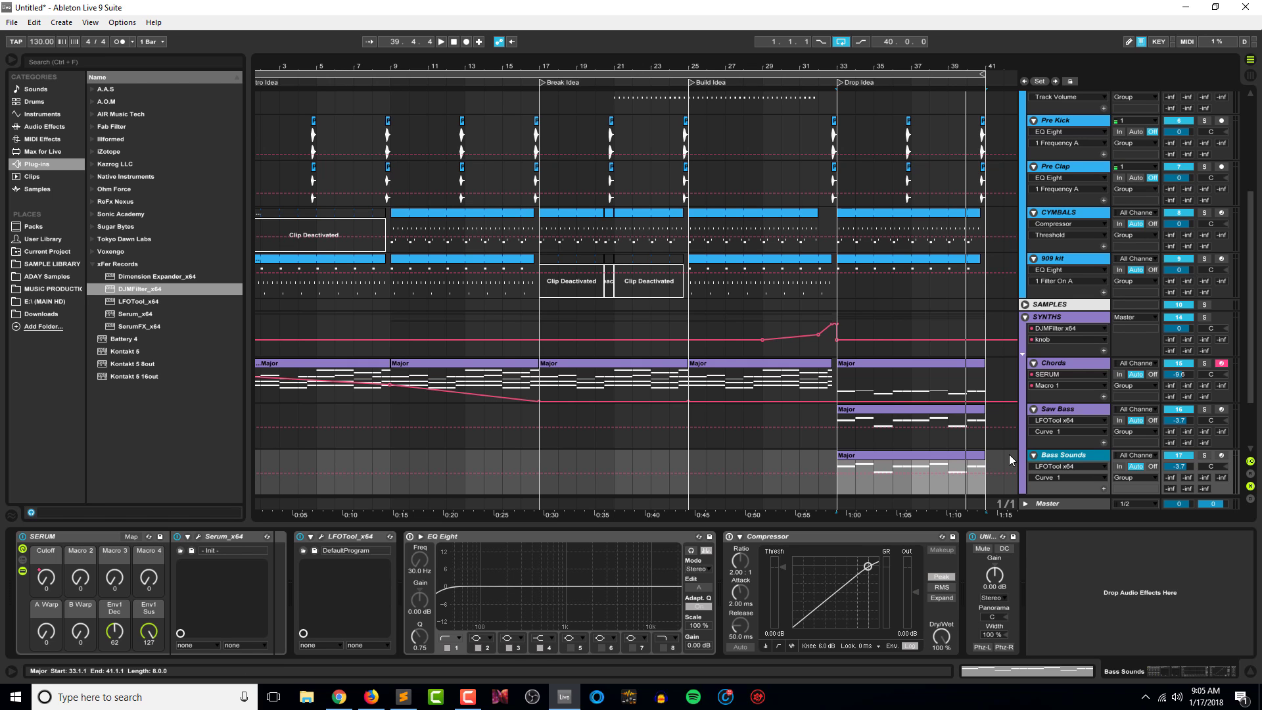
Load the TRSounds FM vol.1 wavetable Octaved Square 3 into oscillator A of Serum on the Bass Sounds track.
left_click(323, 538)
left_click(198, 537)
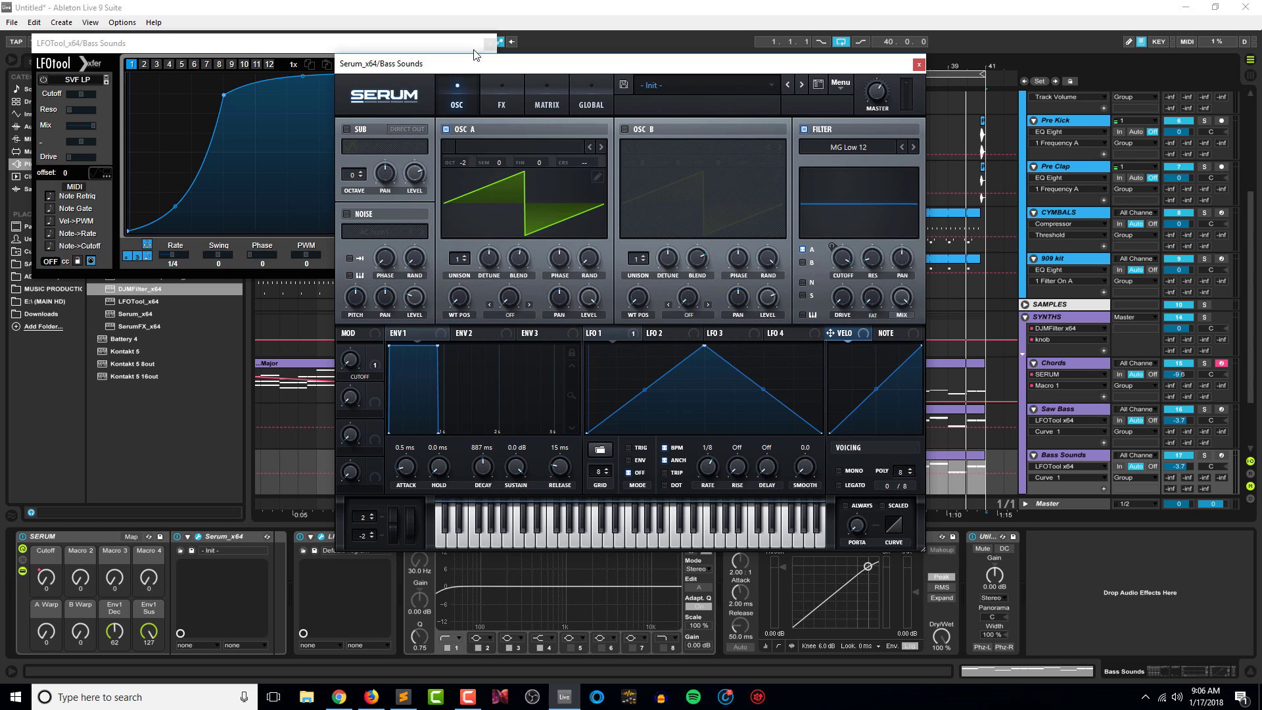
left_click(490, 43)
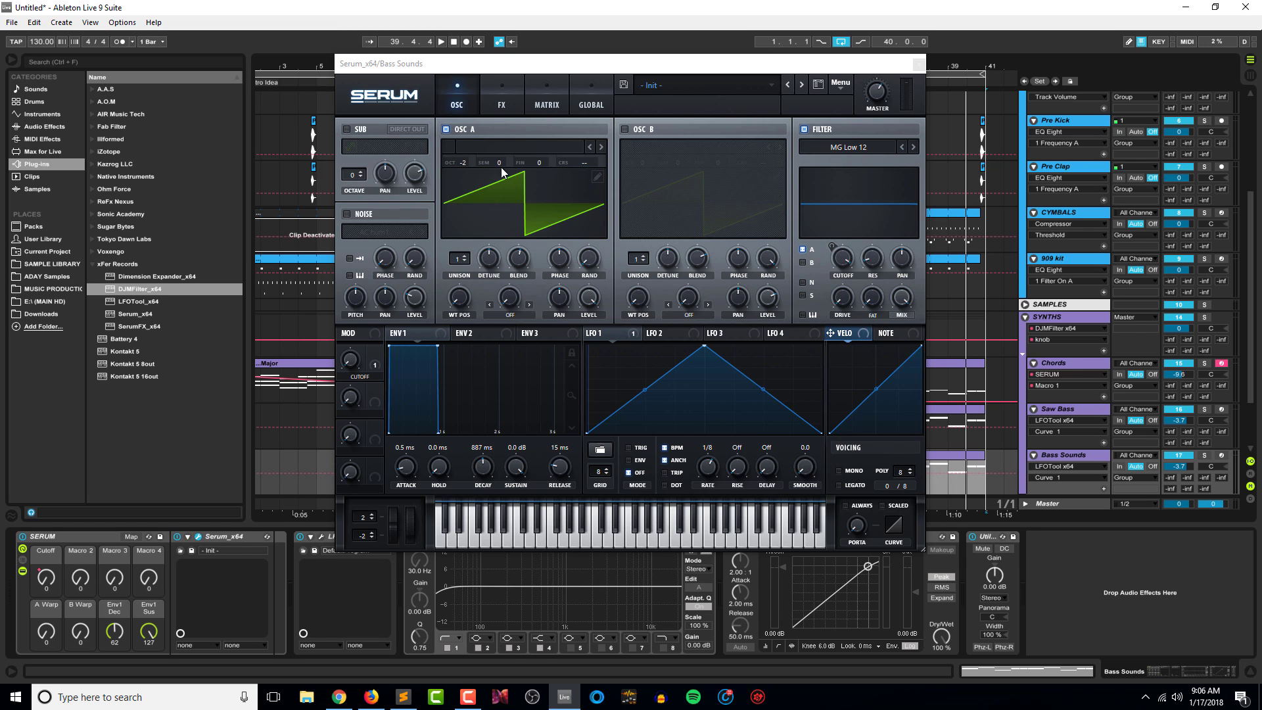
left_click(506, 147)
mouse_move(524, 249)
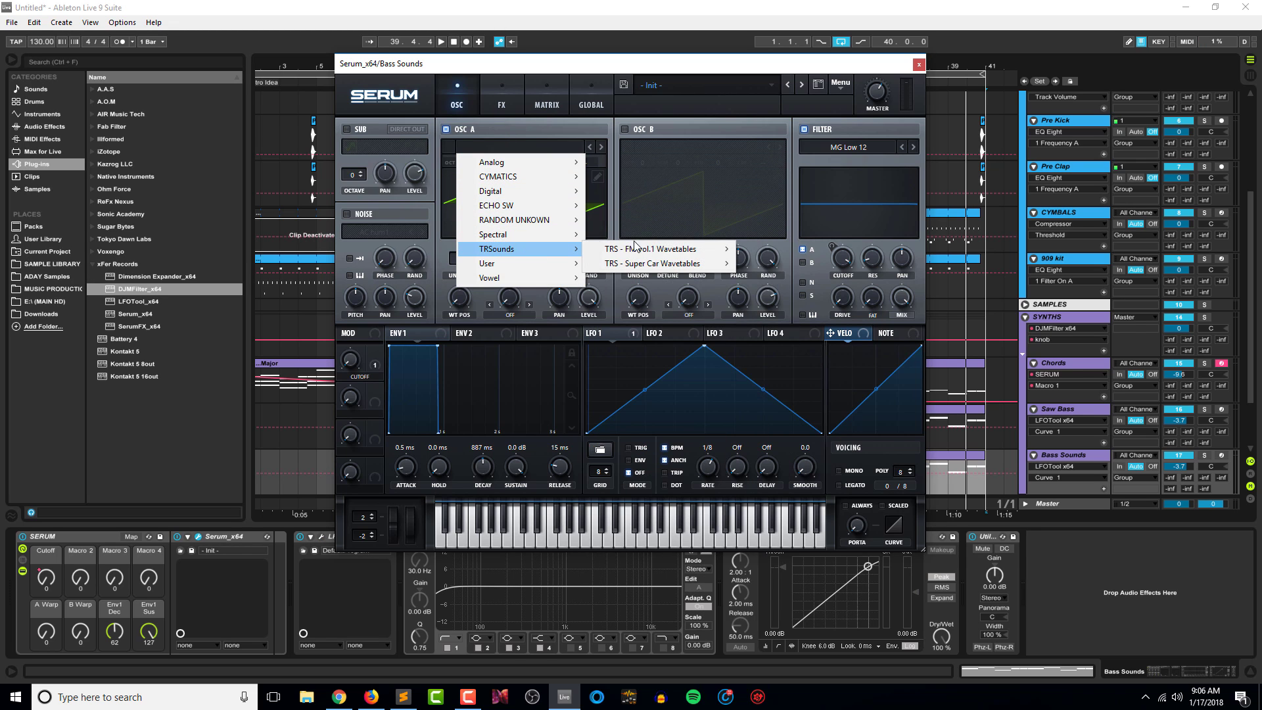
mouse_move(674, 256)
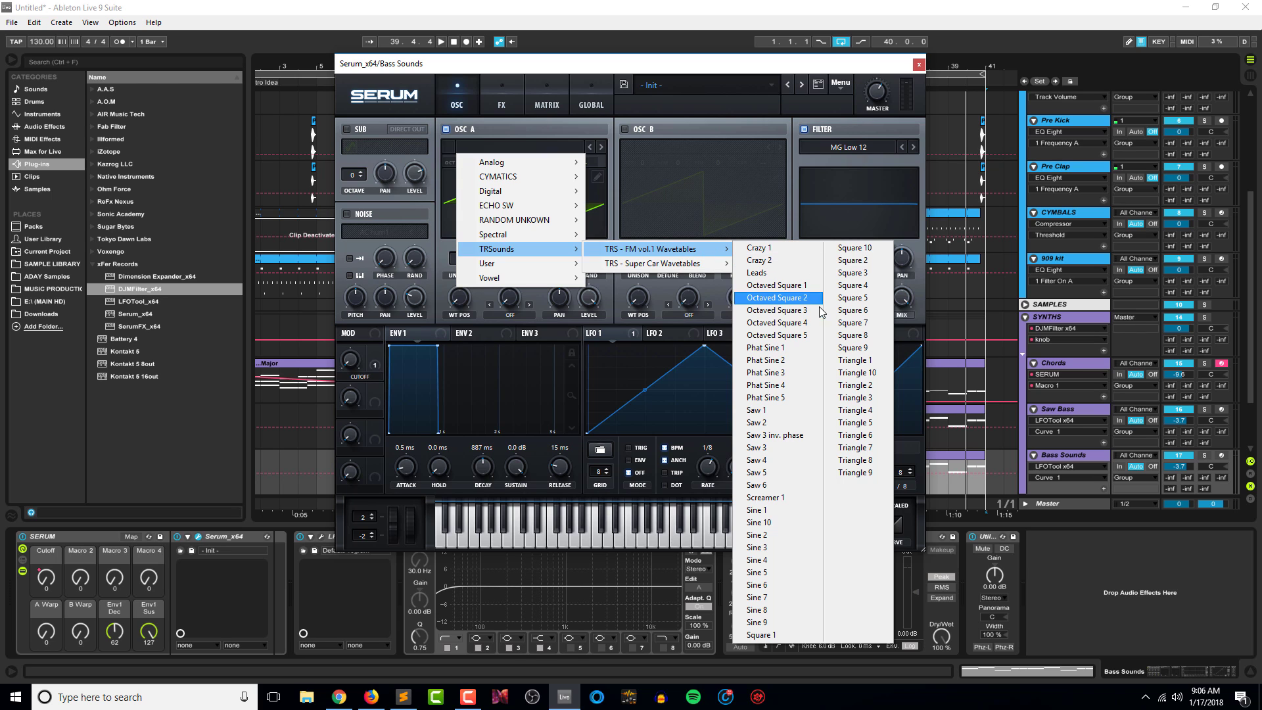
left_click(776, 311)
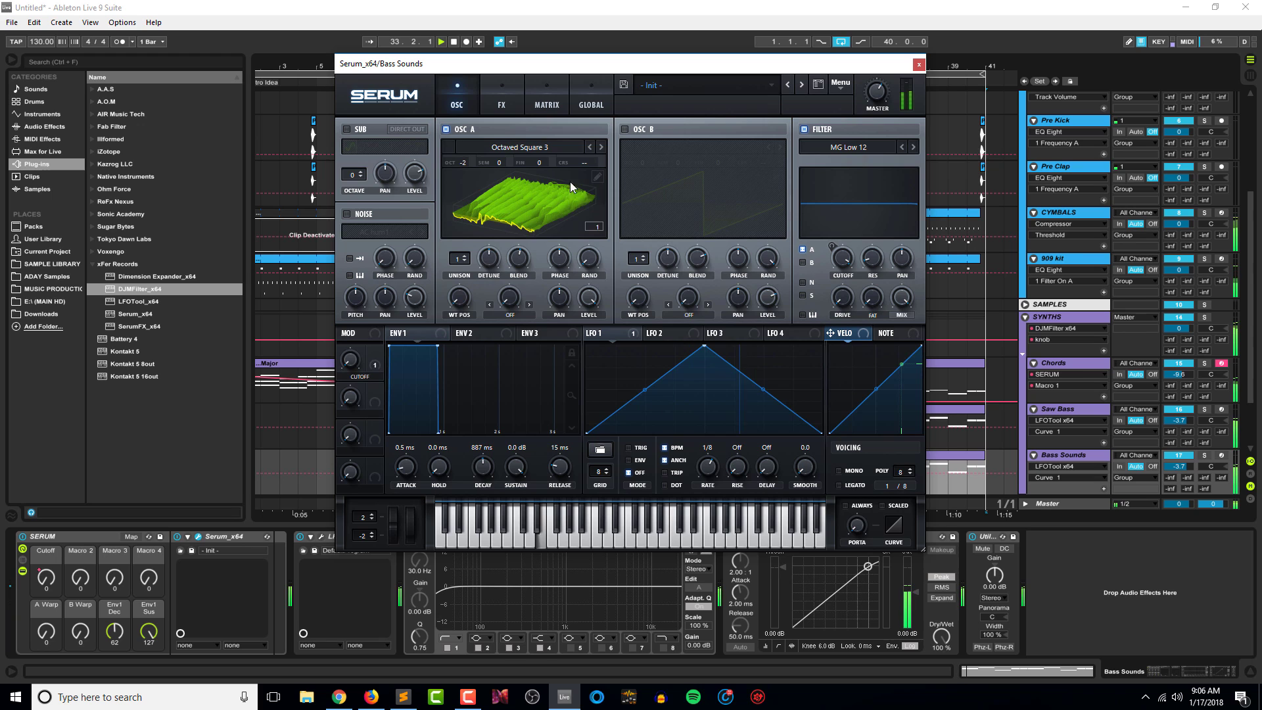
Sweep oscillator A's wavetable position during playback, return it to 1, check the effects and close Serum.
left_click_drag(473, 300, 478, 324)
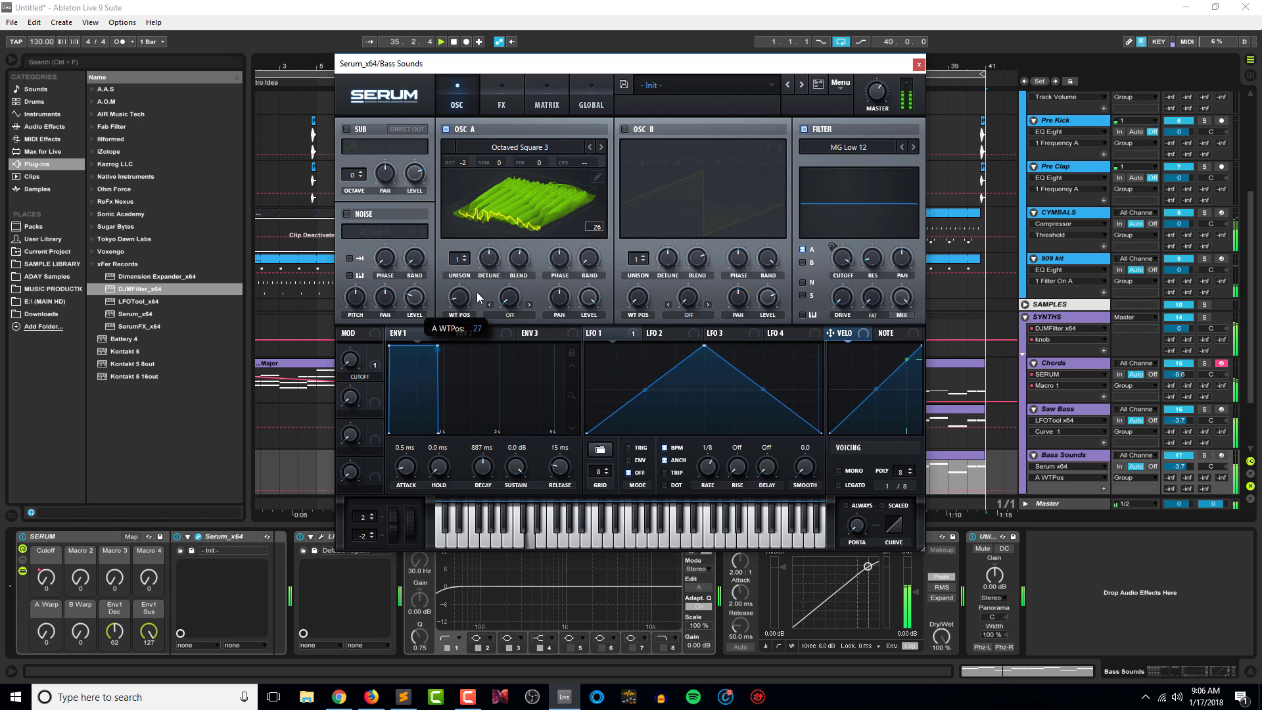
left_click_drag(478, 278, 481, 202)
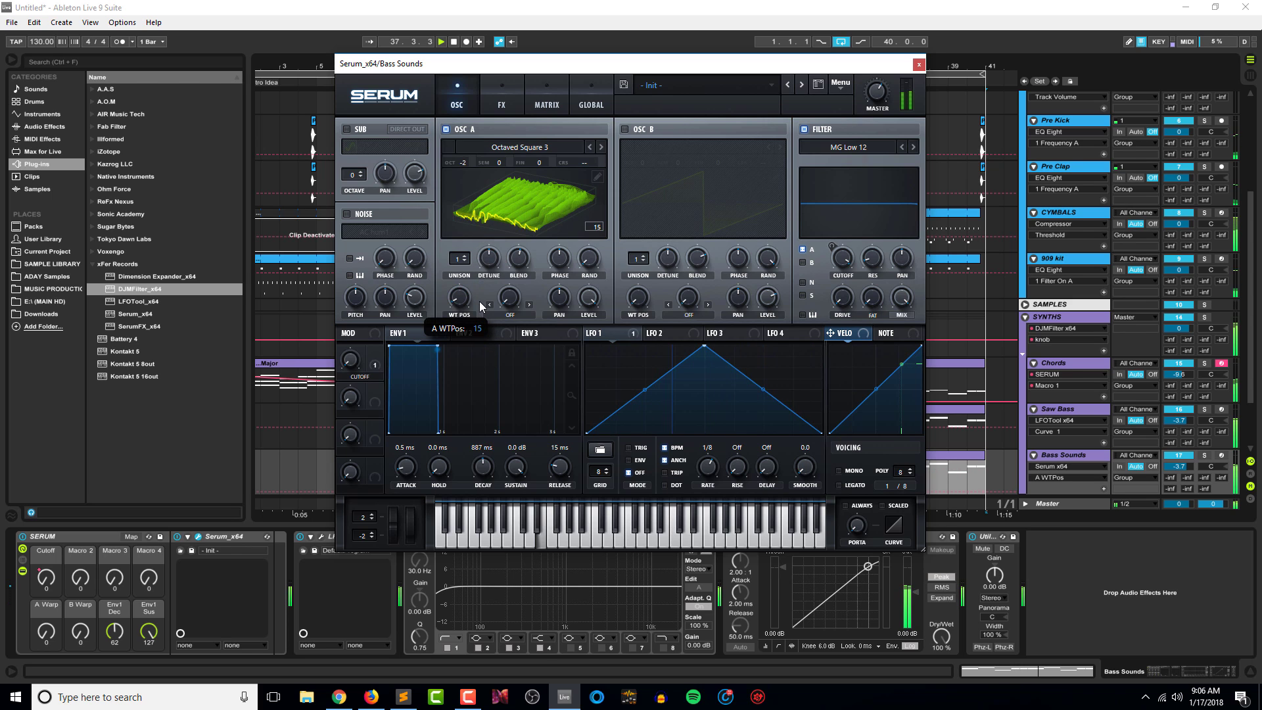
left_click_drag(480, 301, 487, 189)
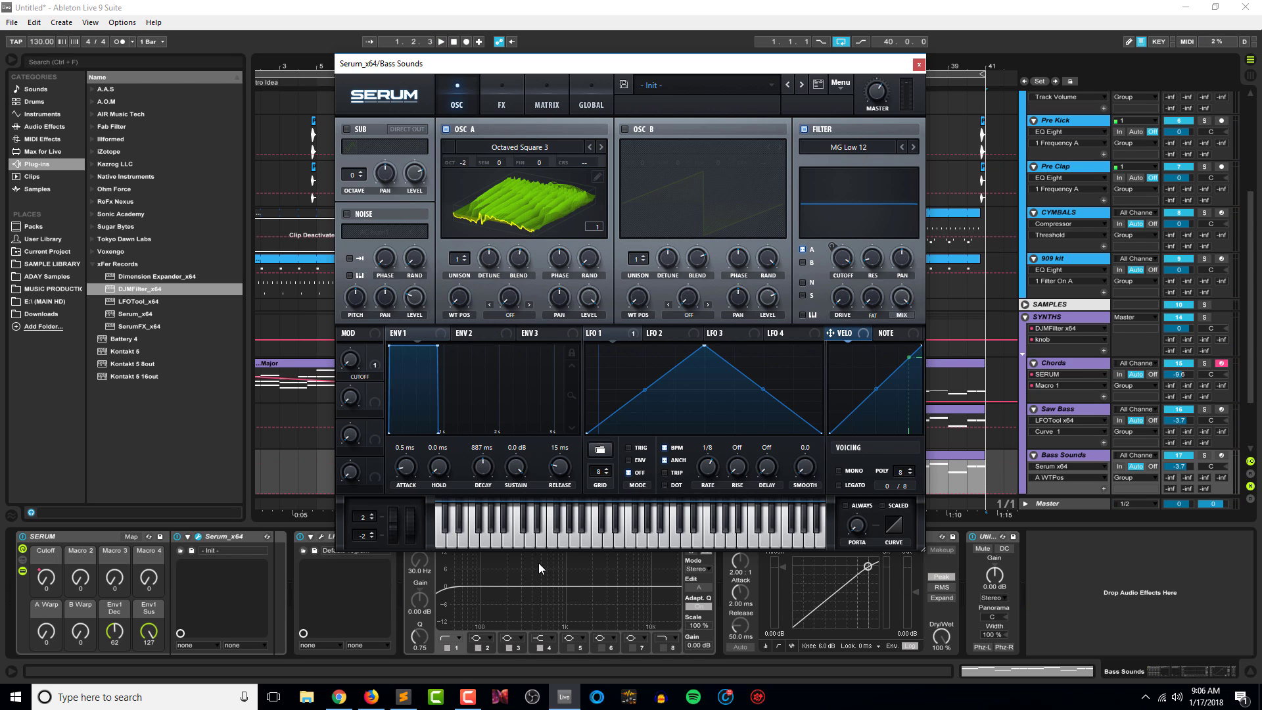
left_click(503, 103)
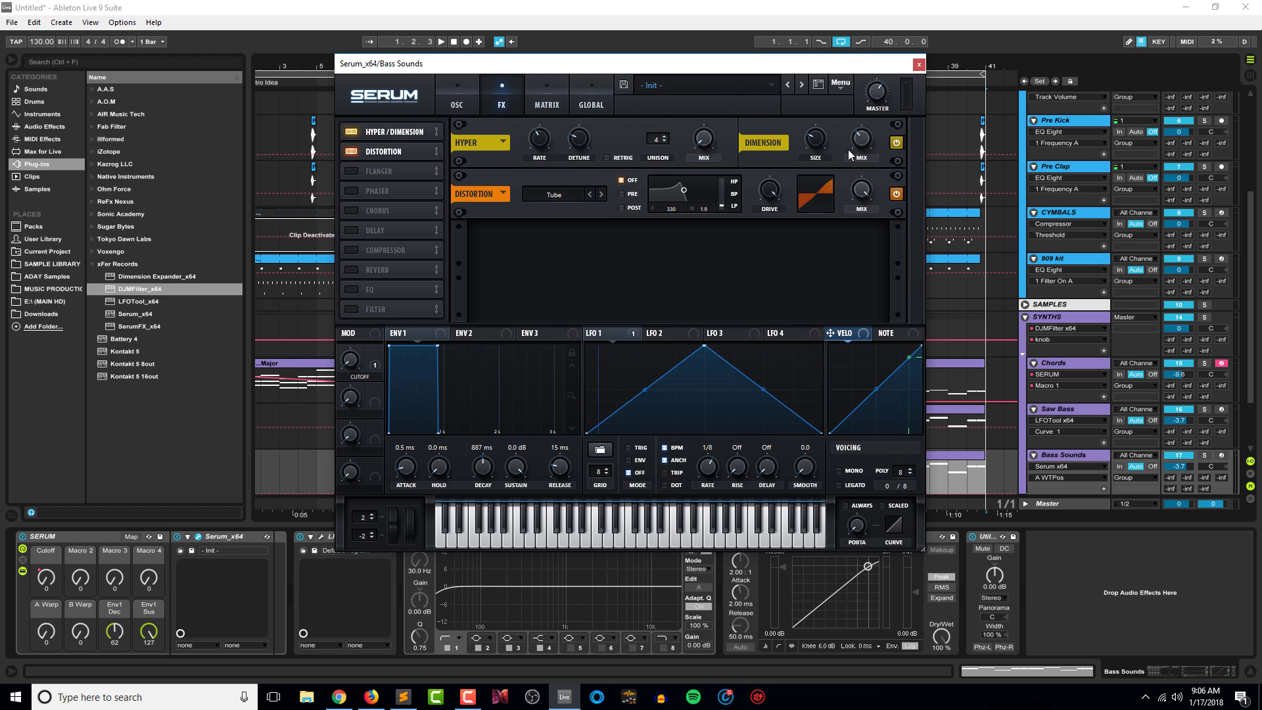
left_click(459, 104)
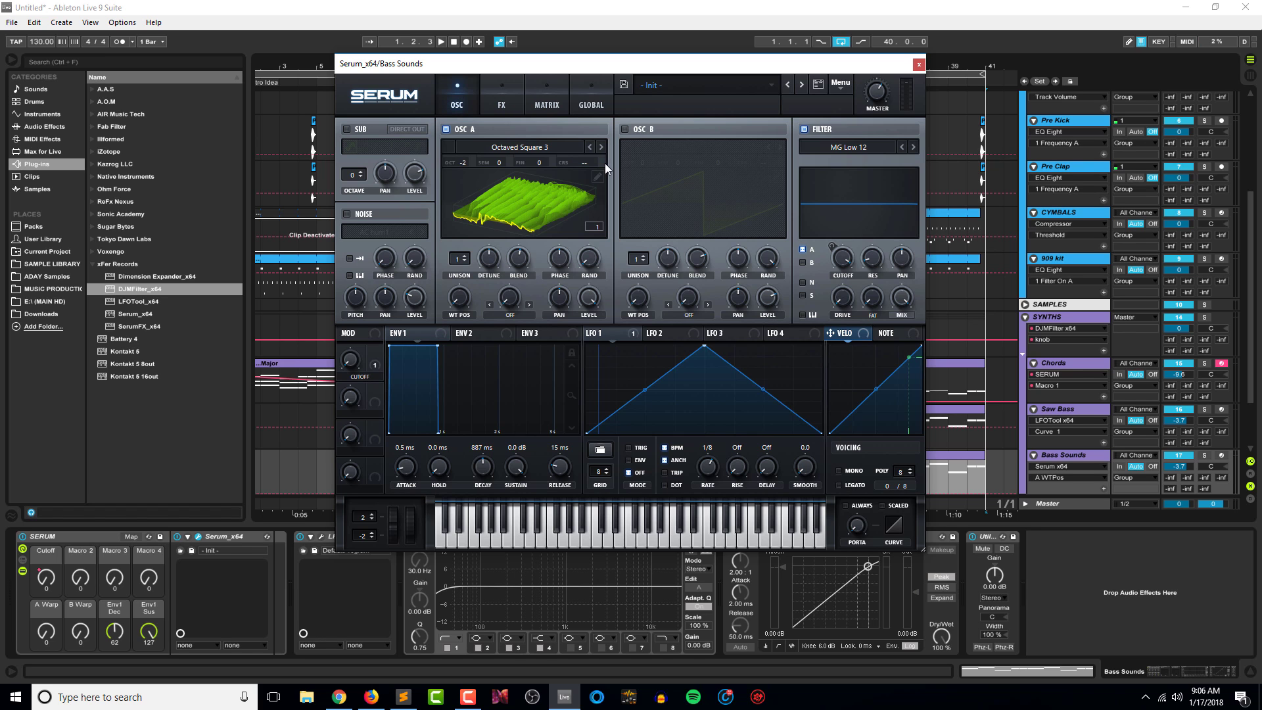
left_click(918, 65)
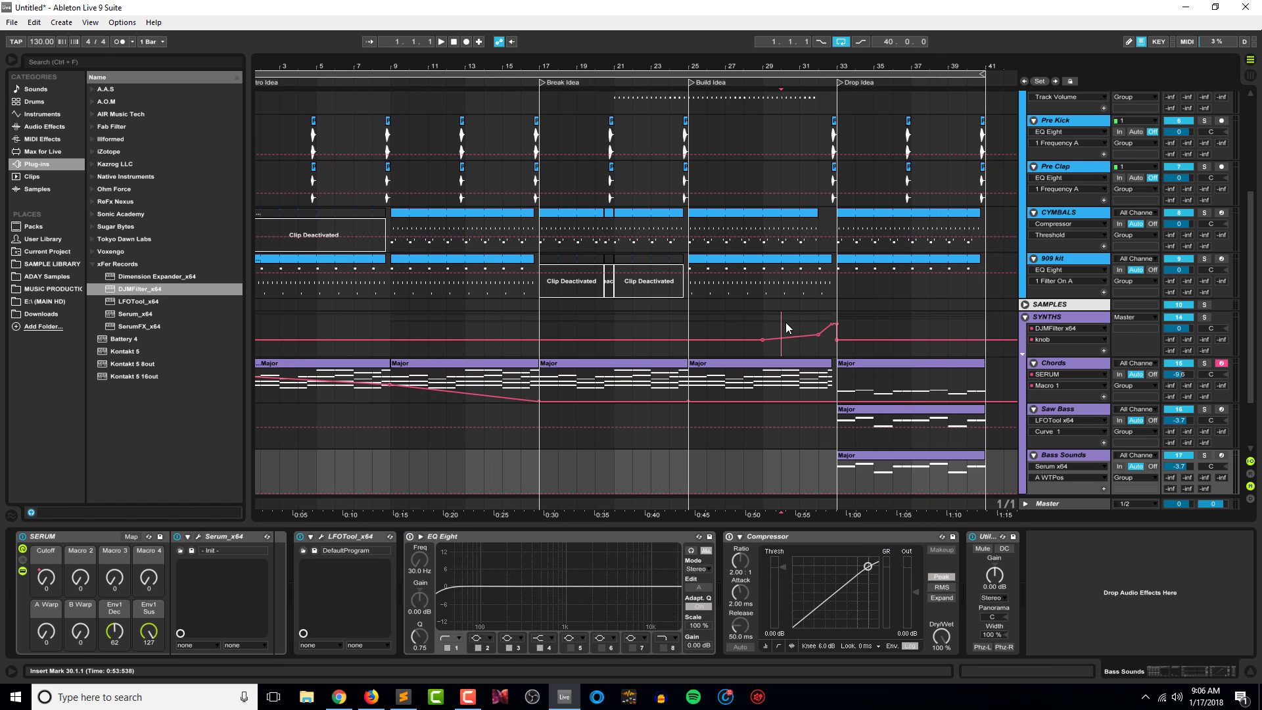
Play from bar 30 and add a rising A WTPos automation ramp across bar 36 on the Bass Sounds track.
left_click(786, 322)
left_click_drag(893, 67, 737, 102)
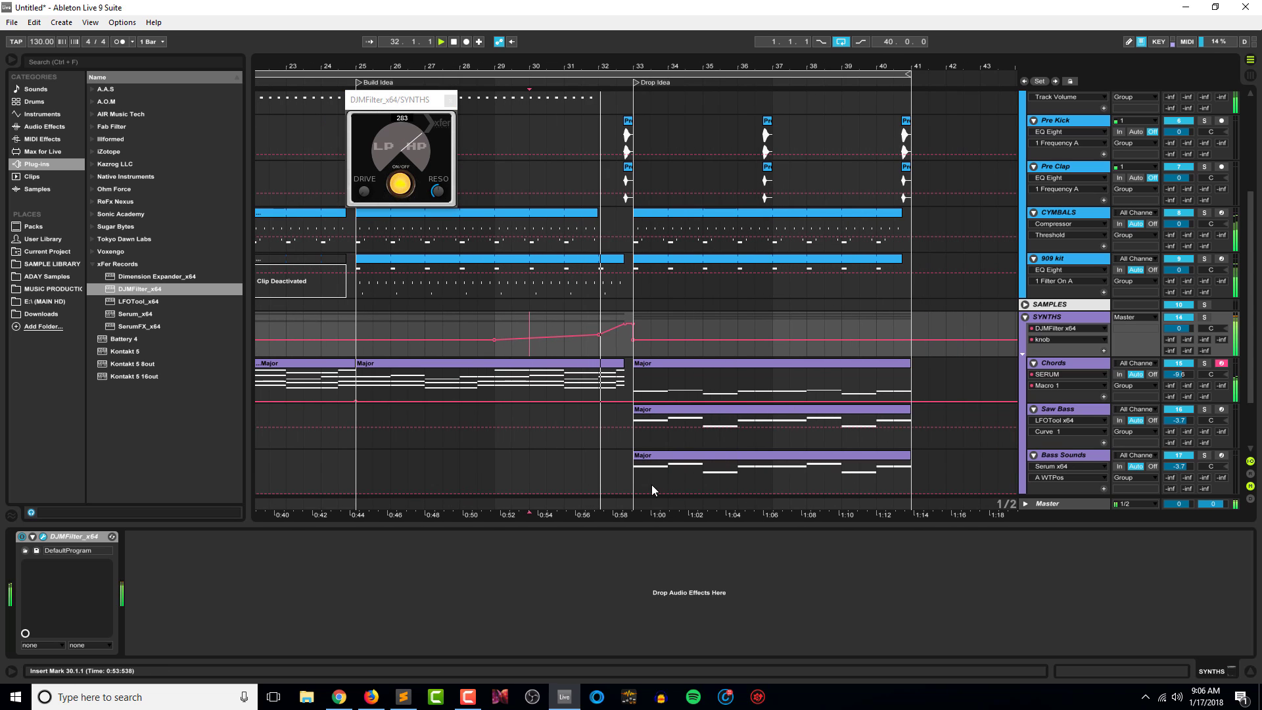
left_click_drag(767, 487, 760, 452)
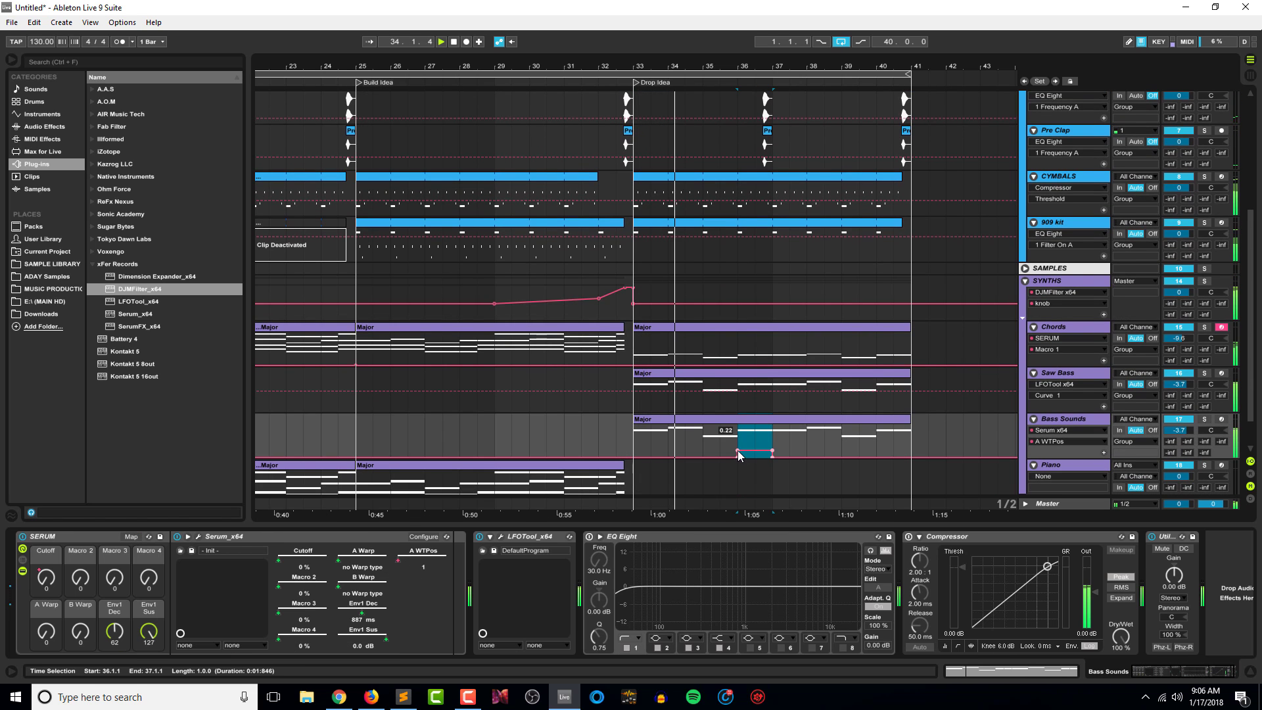
left_click(754, 451)
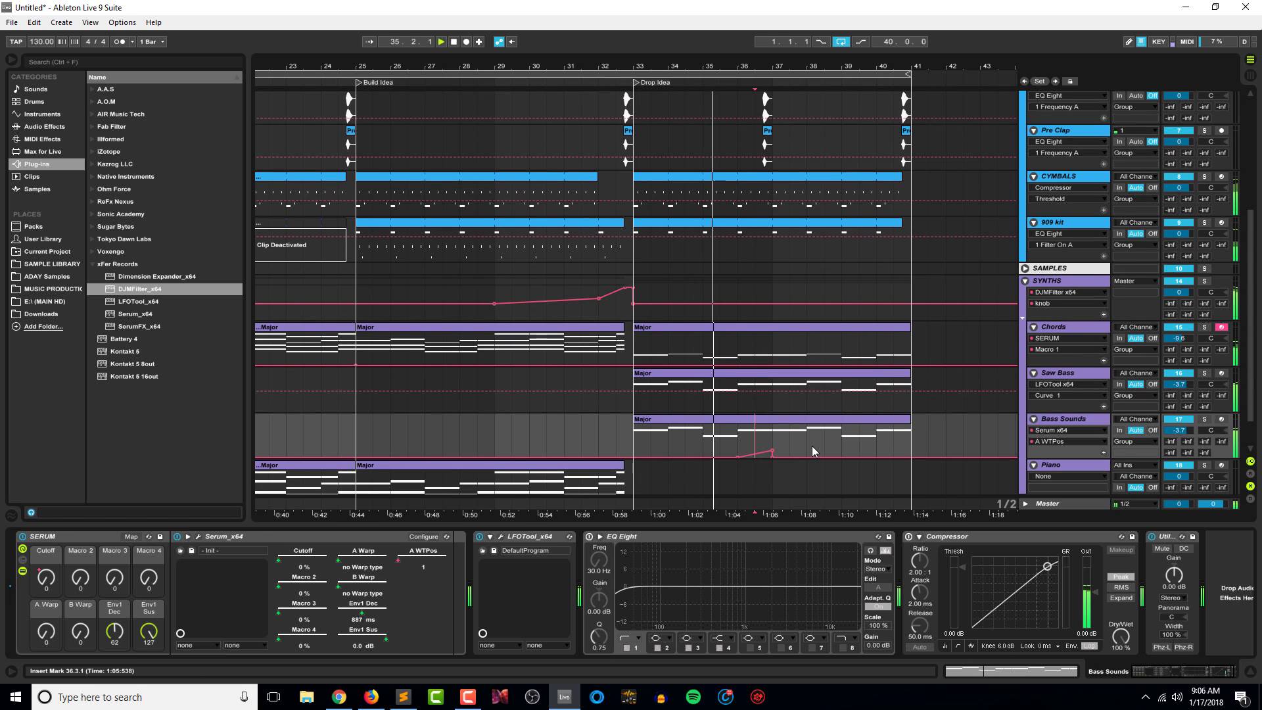
Extend the loop length to 42.2.0 and duplicate bars 33 to 36 of Bass Sounds with their automation.
left_click_drag(908, 80, 996, 79)
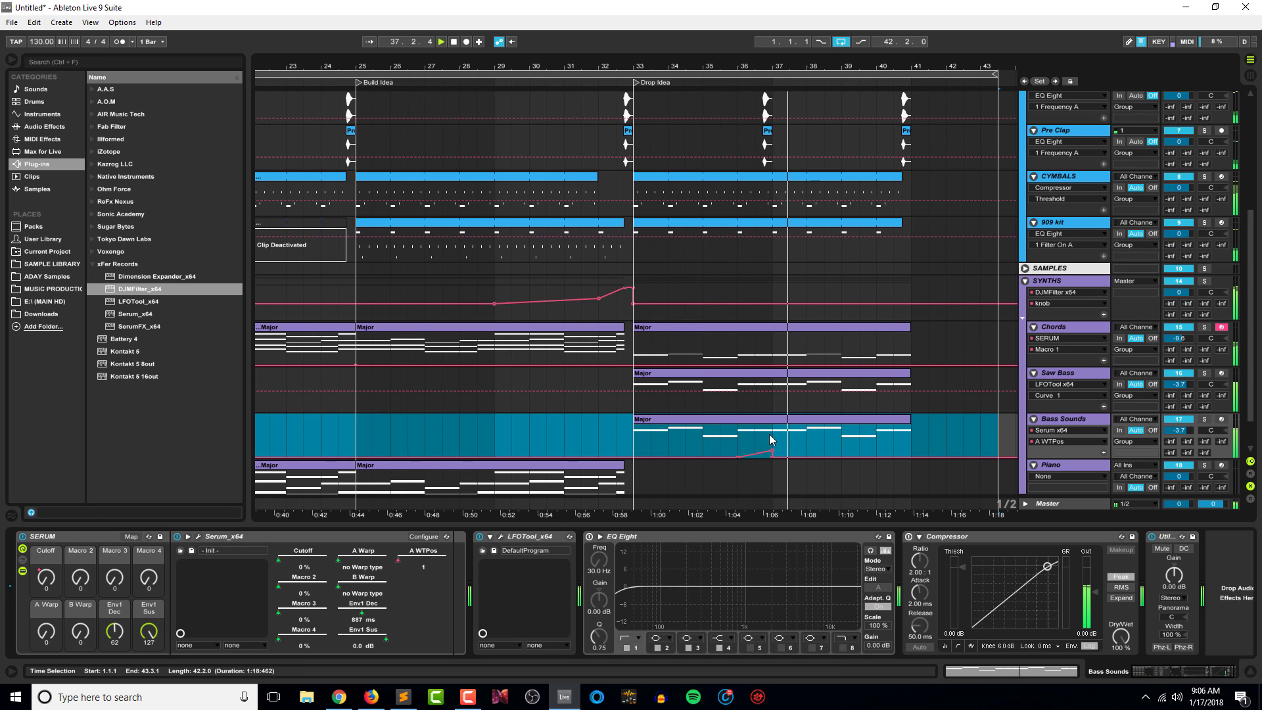
left_click_drag(773, 447, 651, 448)
key("ctrl+d")
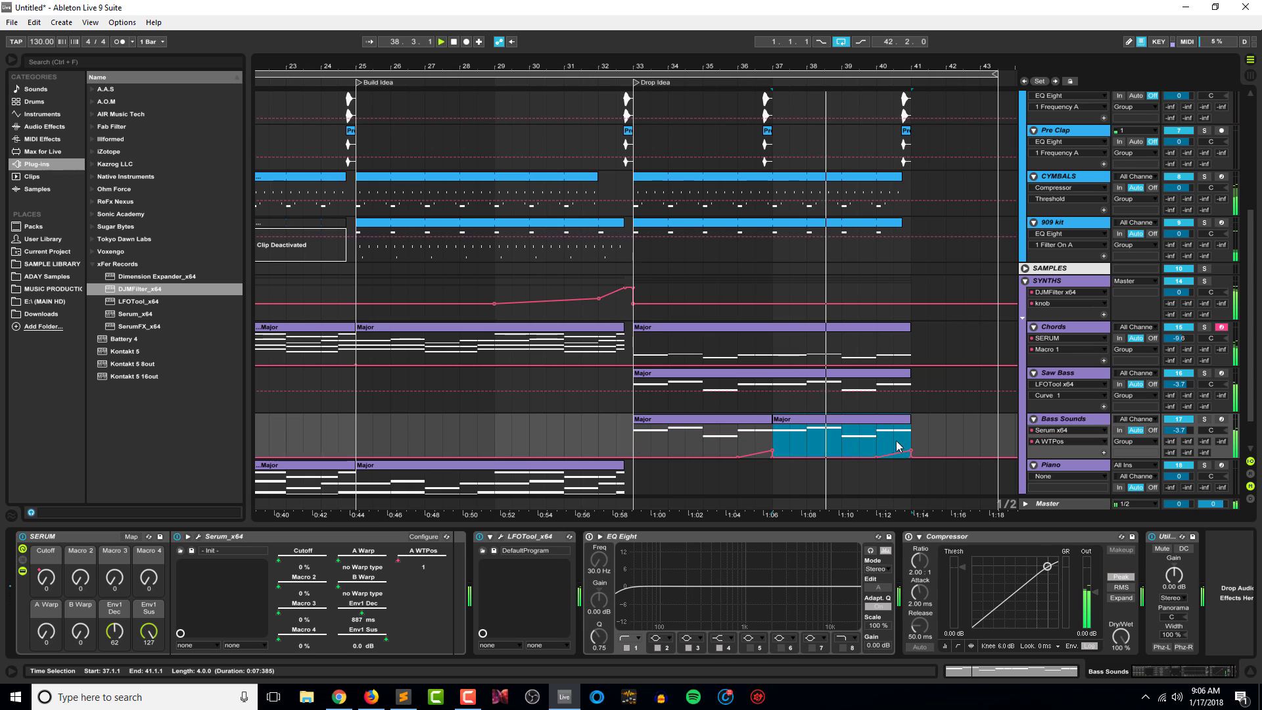
Raise the peak of the second A WTPos ramp at bar 41 on Bass Sounds and stop playback.
left_click(910, 449)
left_click_drag(911, 450, 911, 442)
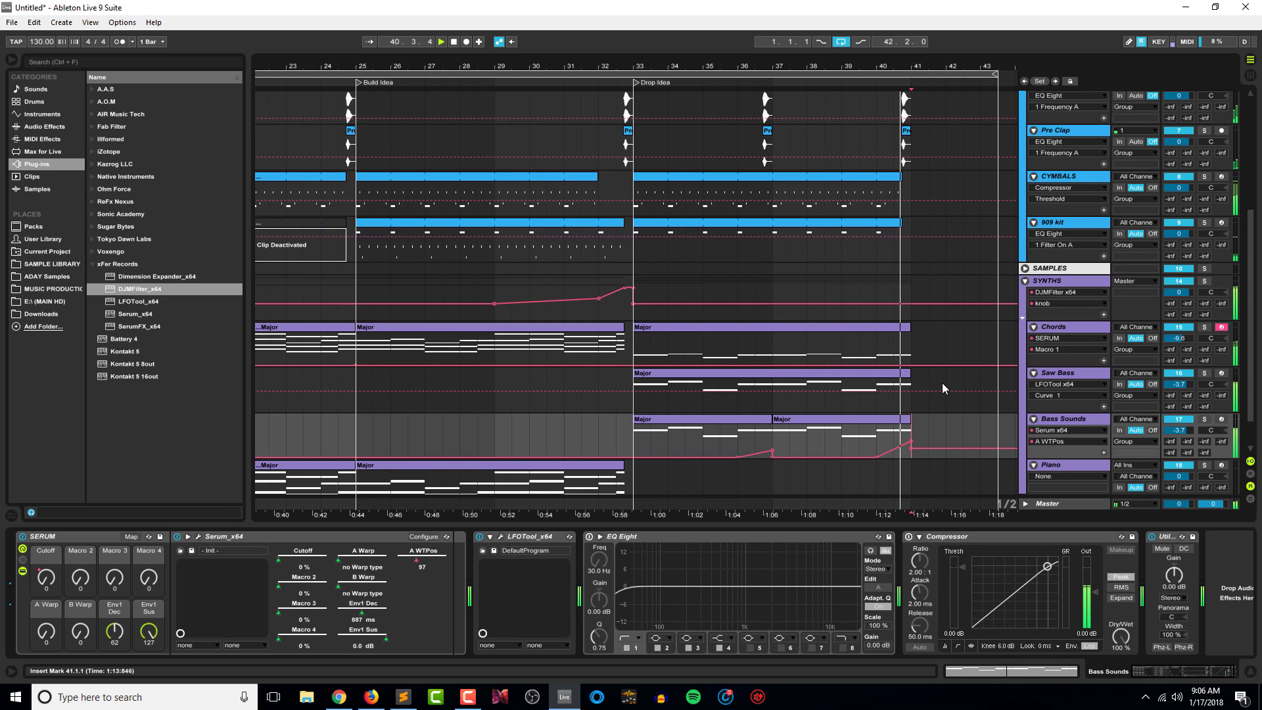
key("space")
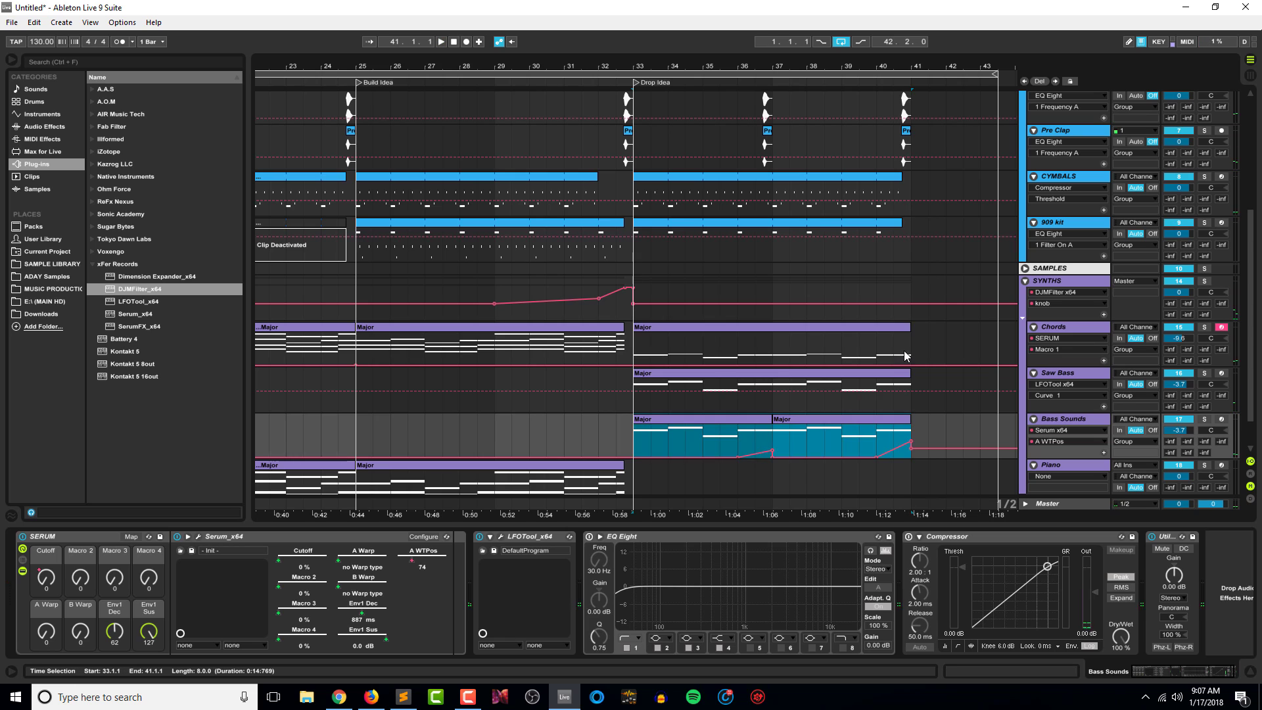
Duplicate the eight-bar drop section from bar 33 on Bass Sounds, Saw Bass, Chords, CYMBALS and 909 kit, and extend the loop to bar 49.
key("ctrl+d")
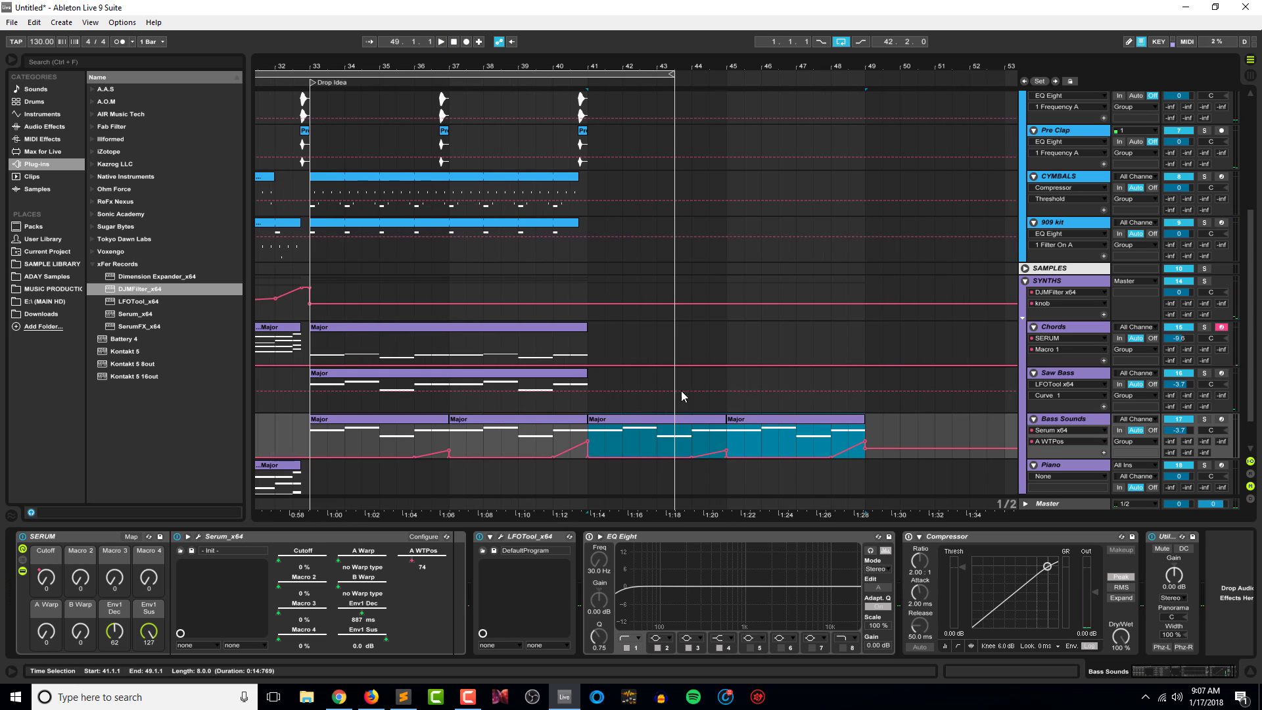
left_click(505, 373)
key("ctrl+d")
left_click(504, 326)
key("ctrl+d")
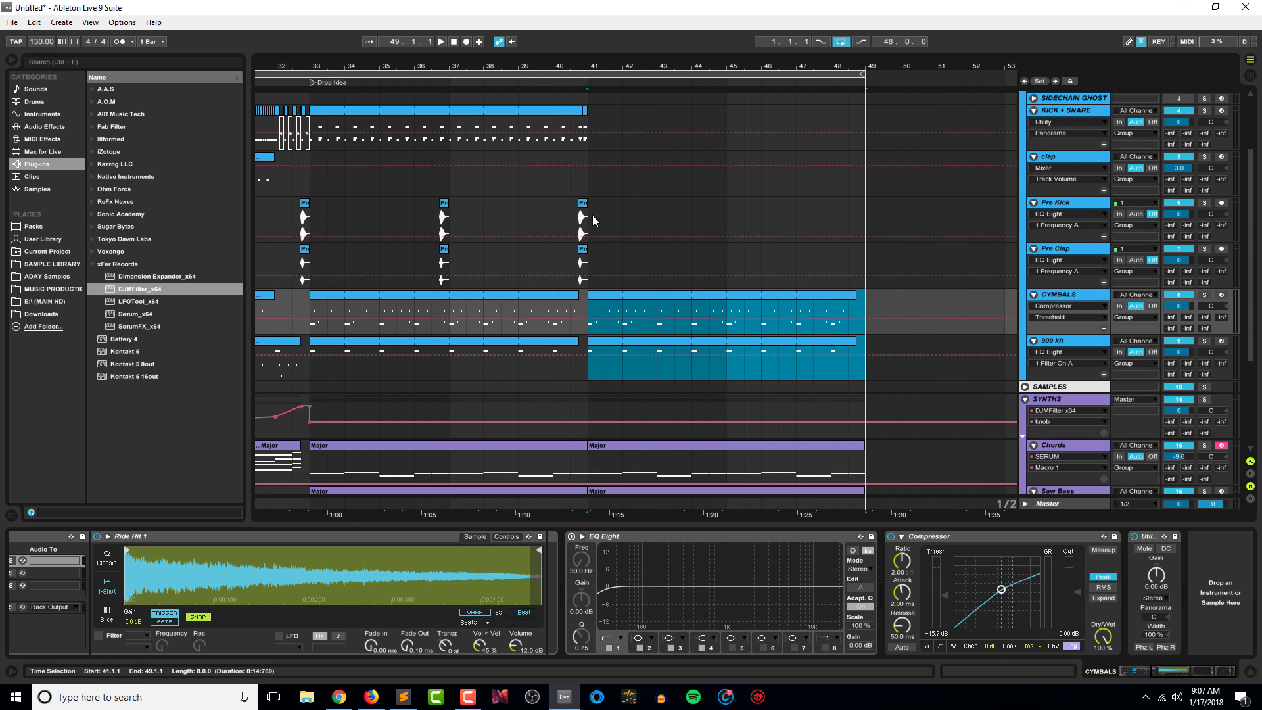
Duplicate the eight-bar drop section of the Pre Kick, Pre Clap and KICK + SNARE tracks to start at bar 41.
left_click_drag(590, 215, 316, 251)
key("ctrl+d")
scroll(582, 180, "up", 1)
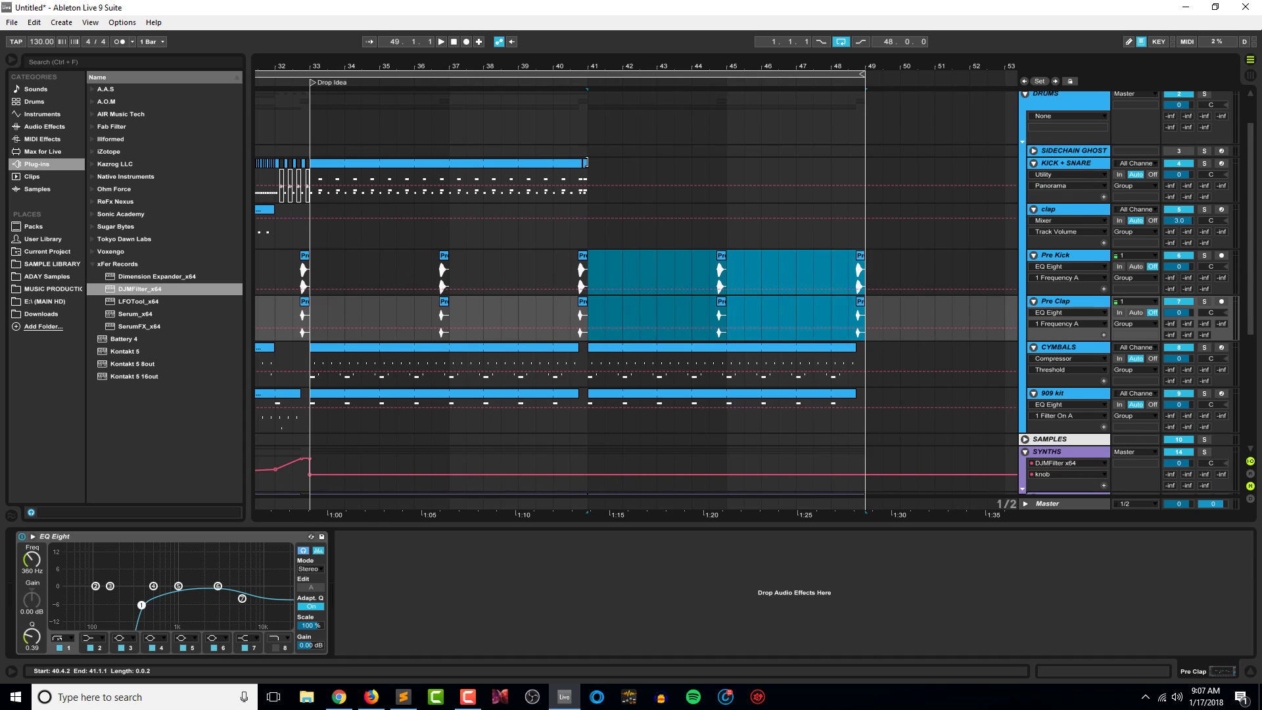
left_click_drag(587, 176, 310, 176)
key("ctrl+d")
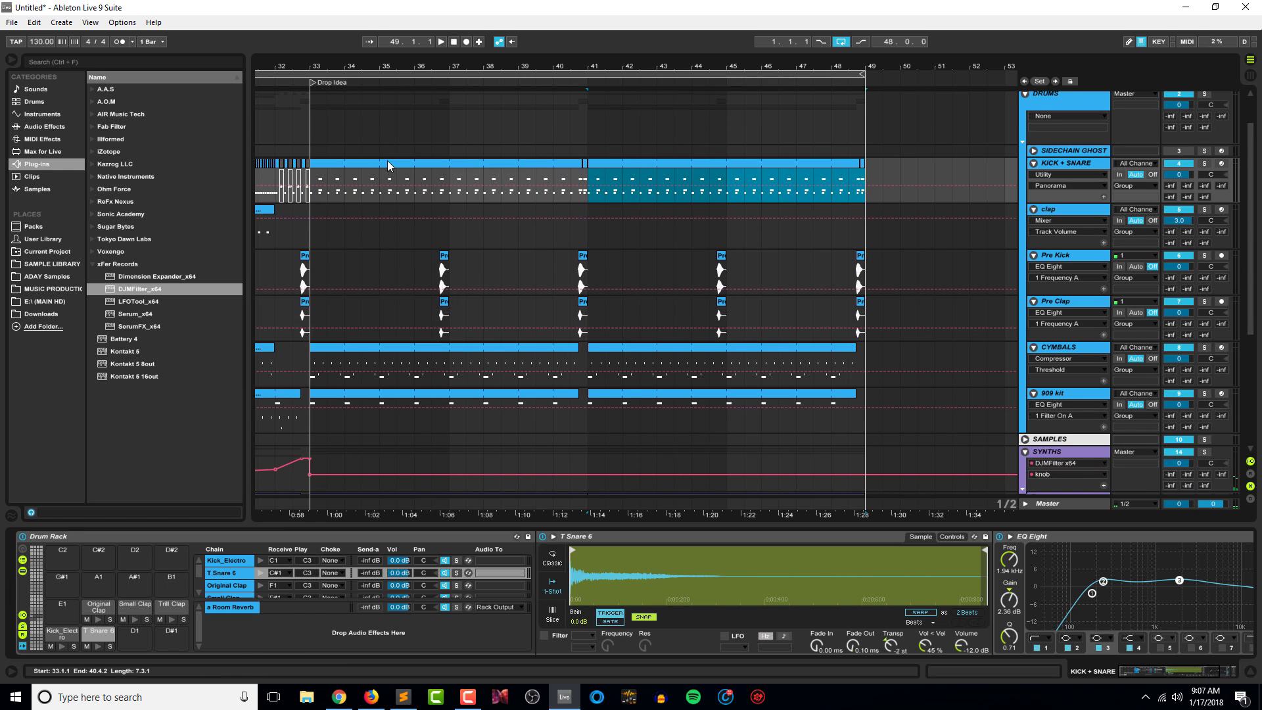
Play the extended drop from bar 33 and collapse the device view to enlarge the arrangement.
left_click(311, 145)
key("space")
scroll(724, 303, "down", 2)
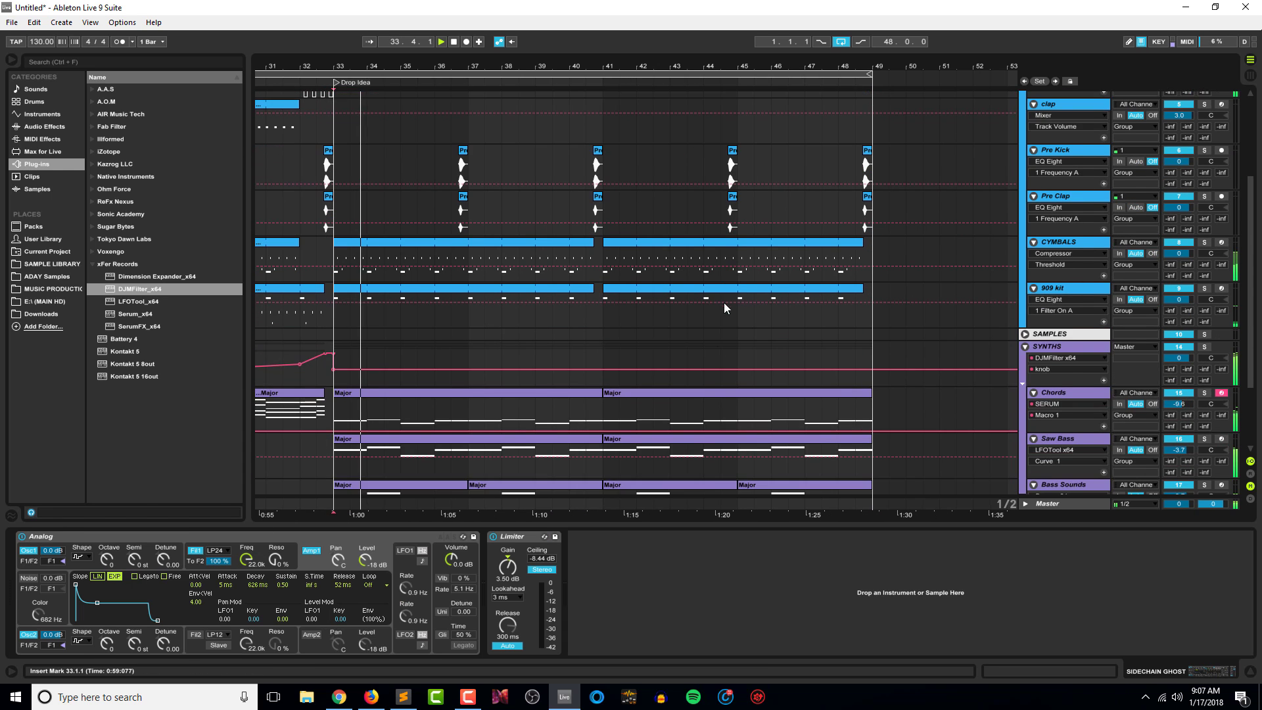
left_click_drag(724, 525, 730, 572)
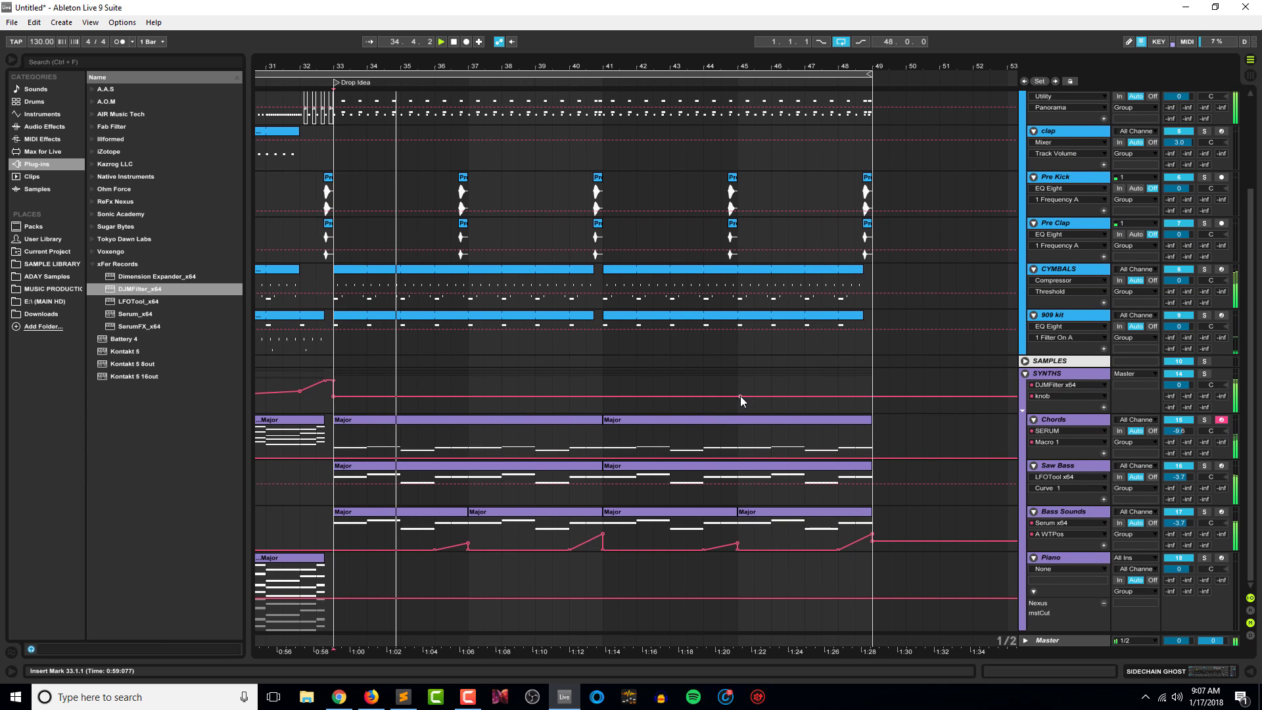
left_click(586, 572)
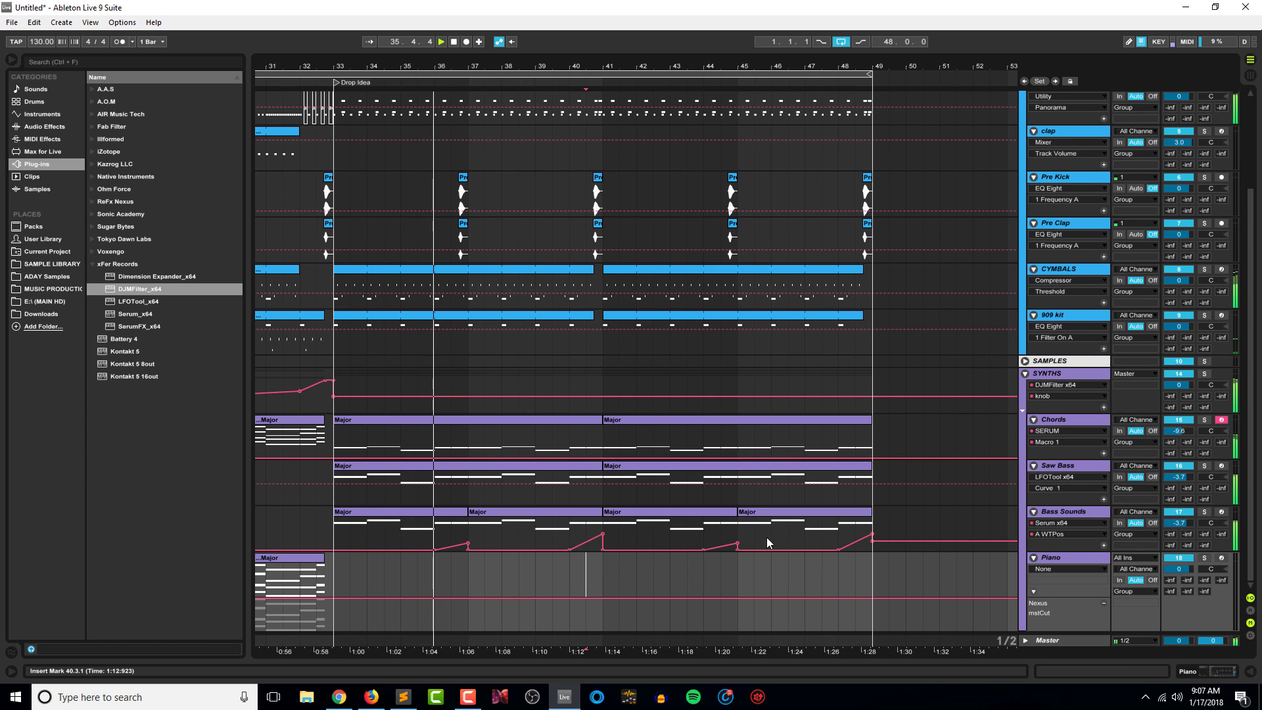
Raise the A WTPos automation across bars 41 to 49 of Bass Sounds, adjusting its level during playback.
left_click_drag(606, 526, 854, 536)
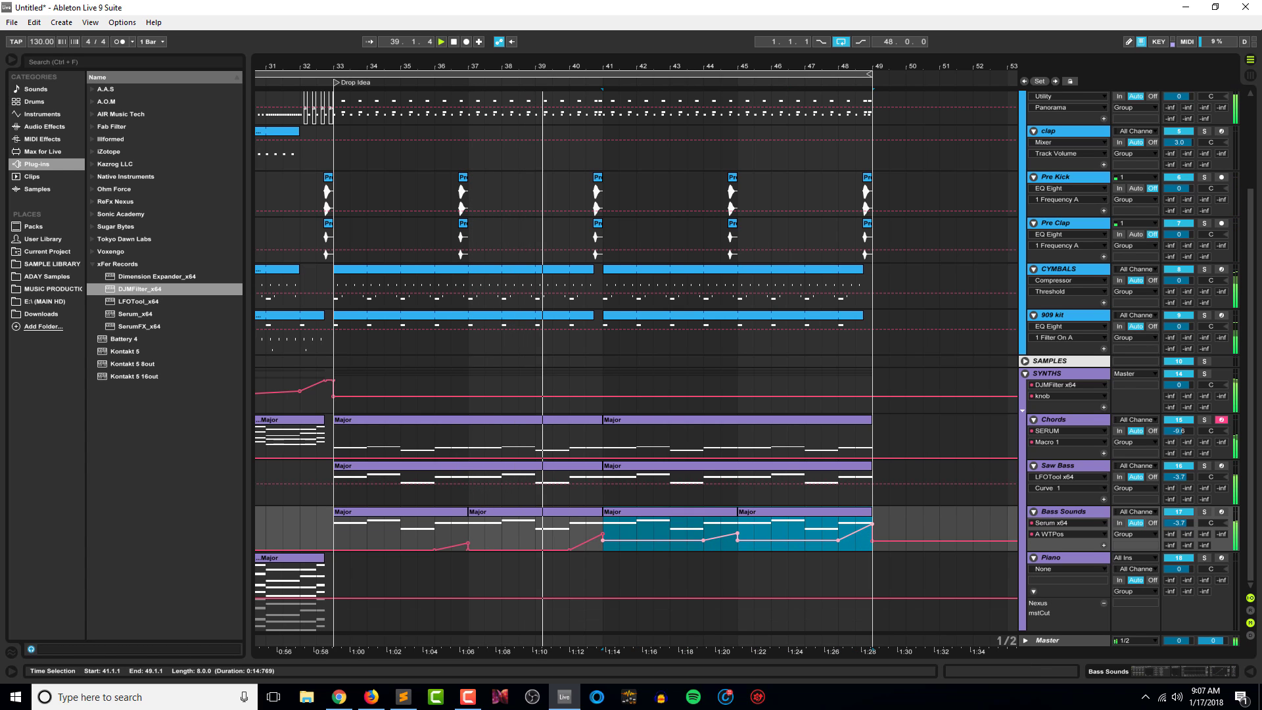
left_click_drag(854, 535, 854, 531)
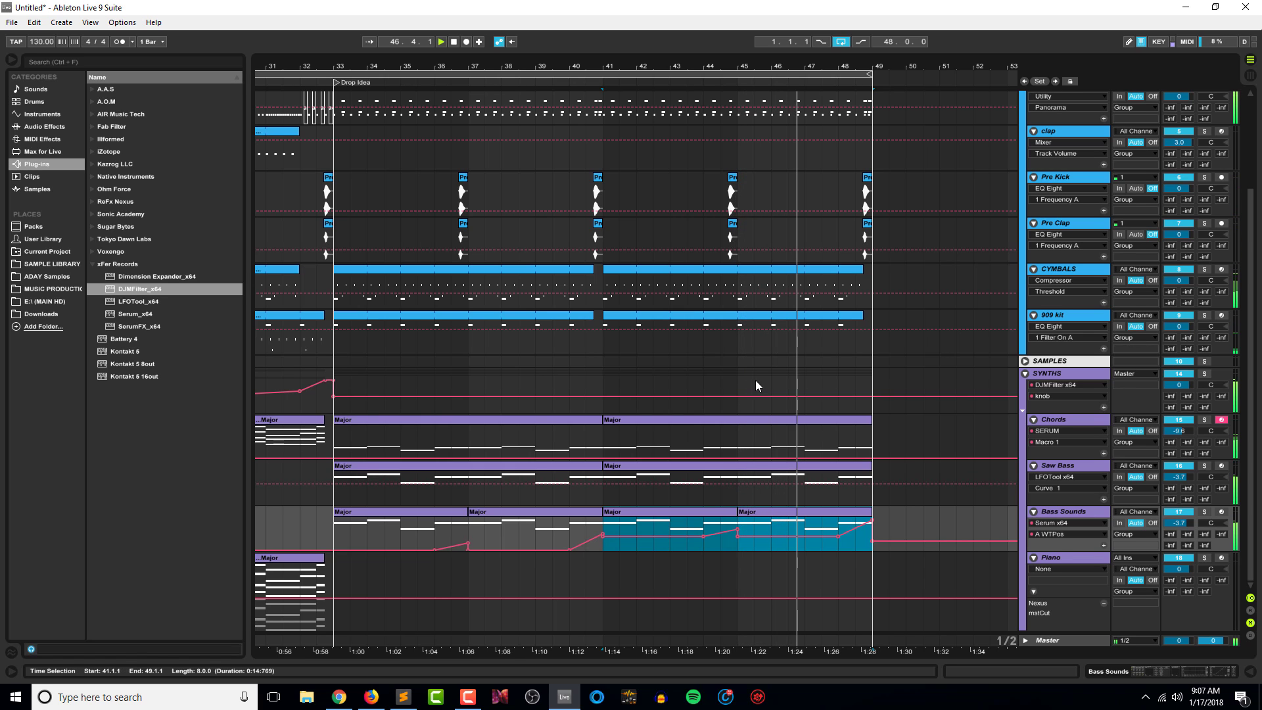
left_click_drag(674, 535, 675, 539)
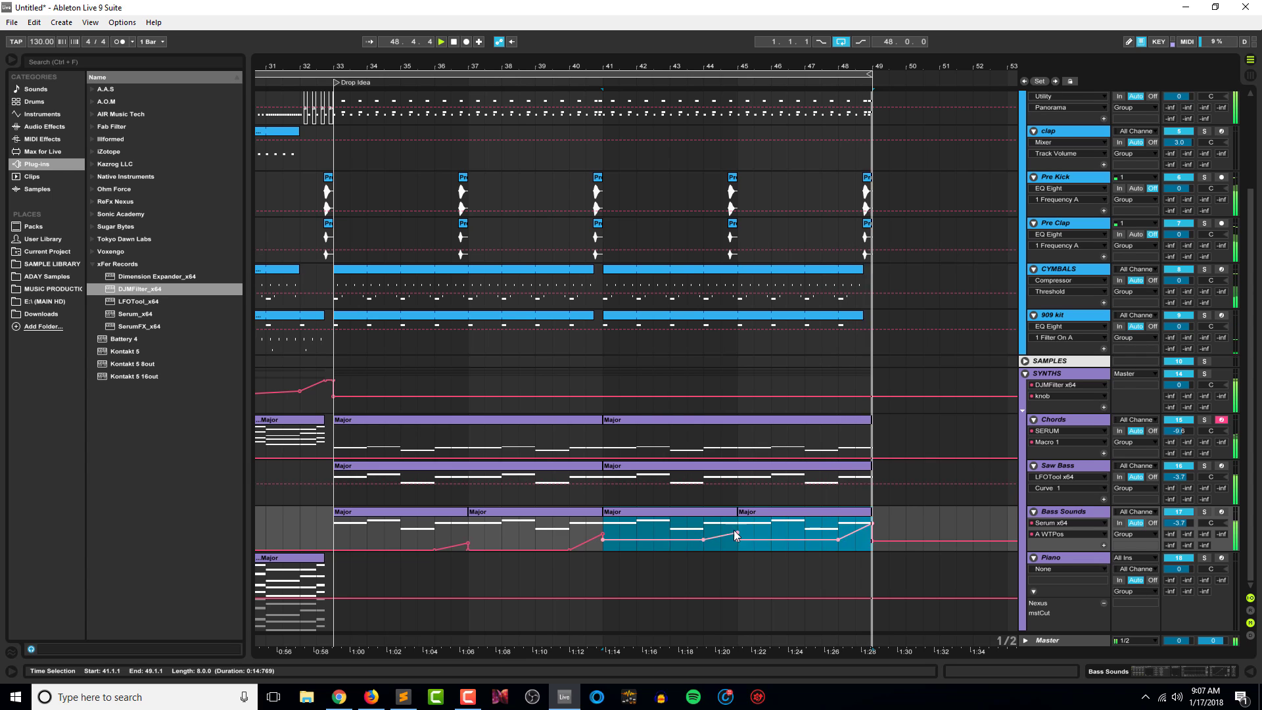
left_click(889, 530)
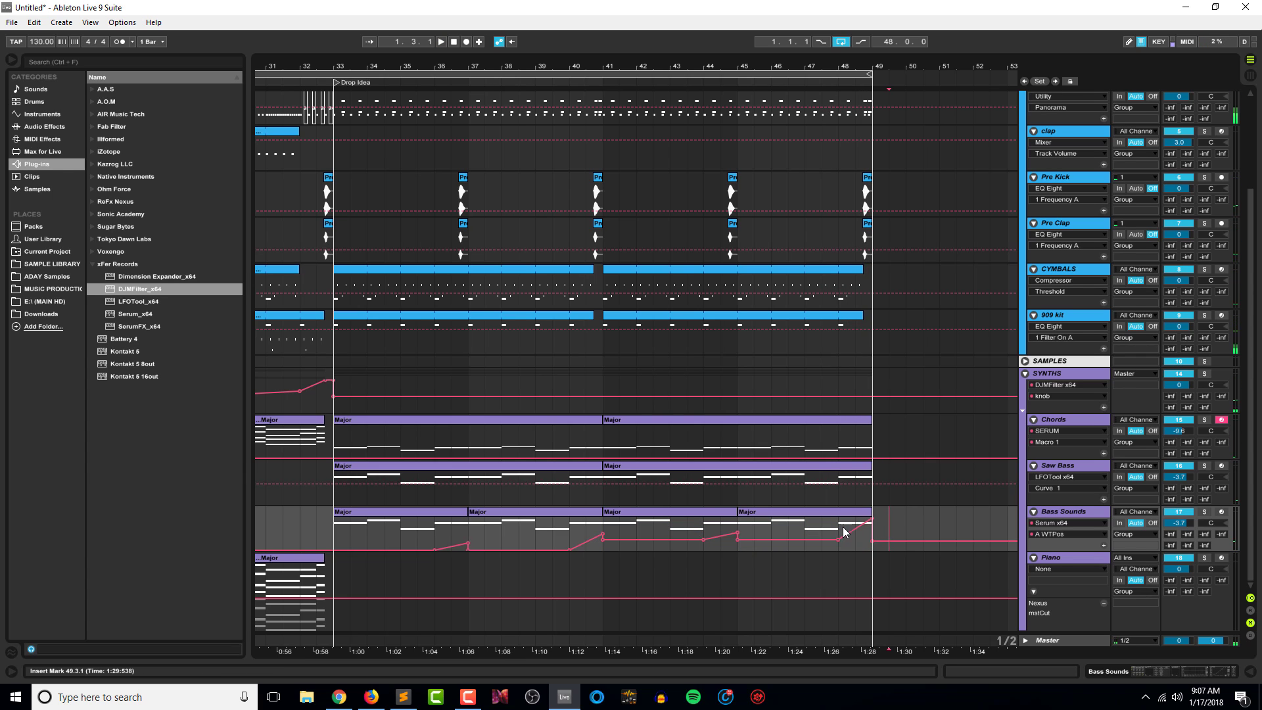
Play the Bass Sounds automation ramps starting from bar 48 and from bar 40 to compare them.
left_click(839, 530)
key("space")
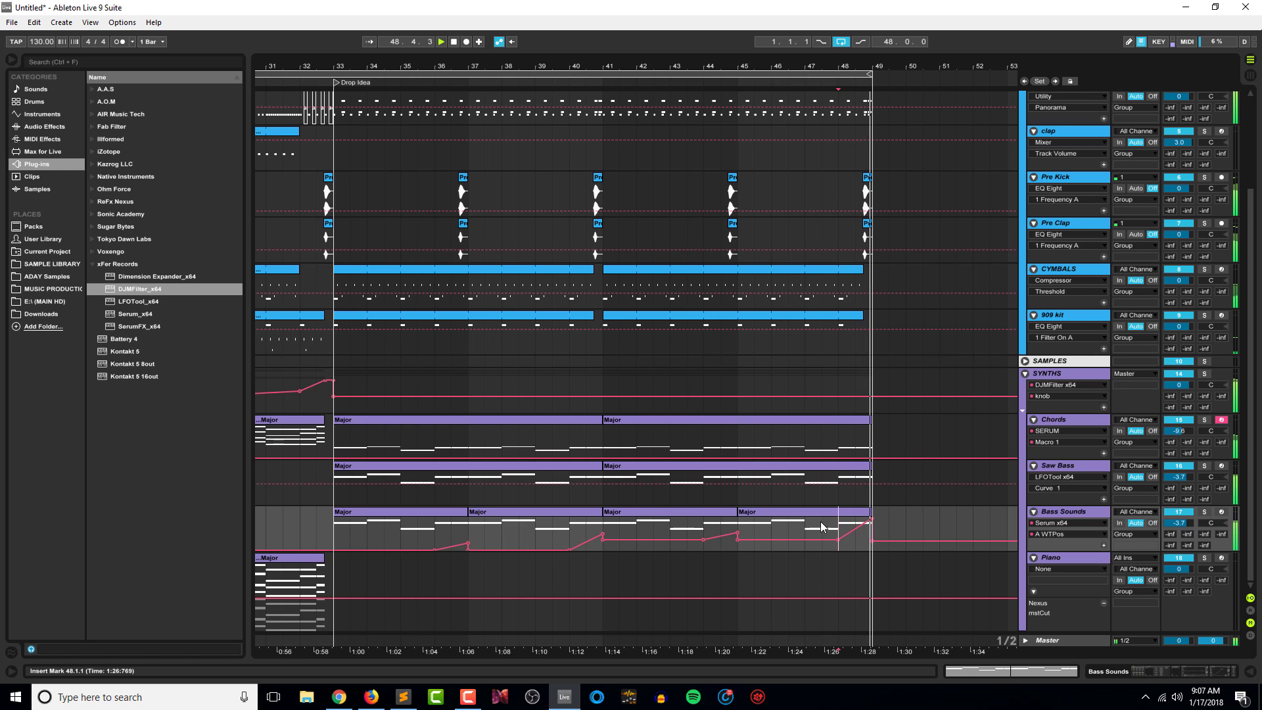
left_click(573, 530)
key("space")
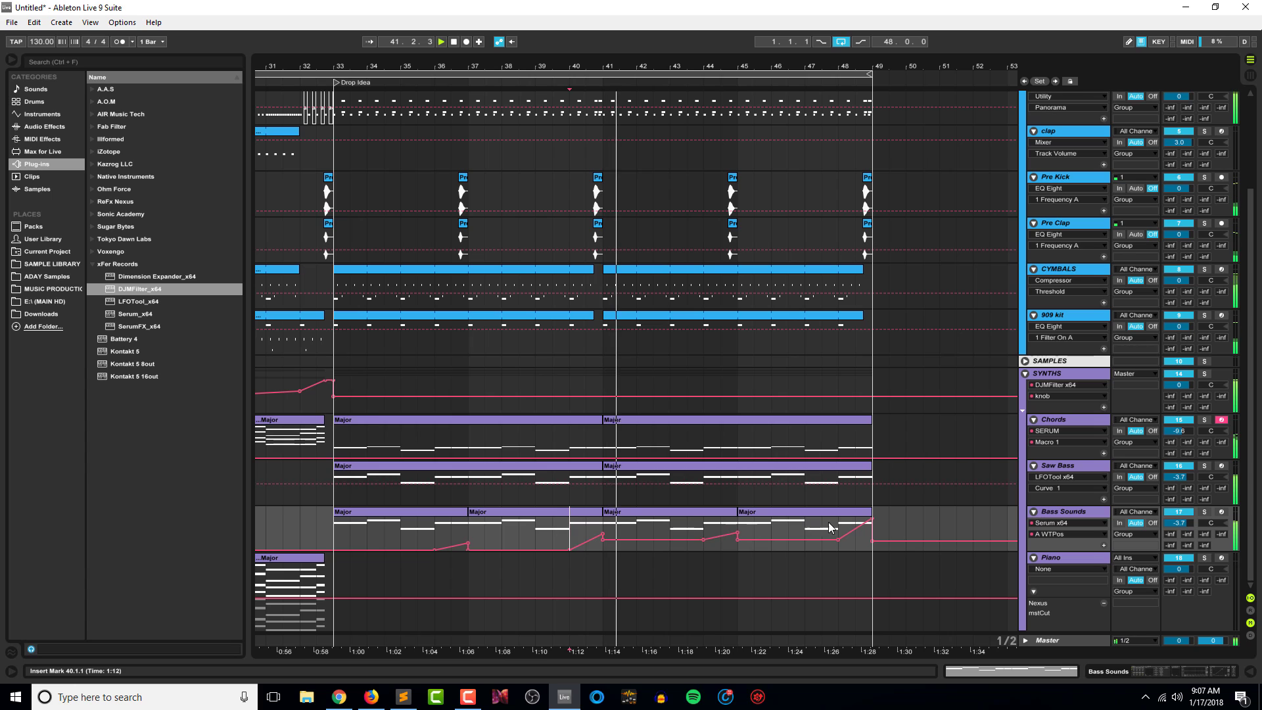
Replay the drop from bar 41, fine-tune the selected A WTPos automation up to bar 49, and move the insert marker to bar 31.
left_click_drag(604, 526, 874, 520)
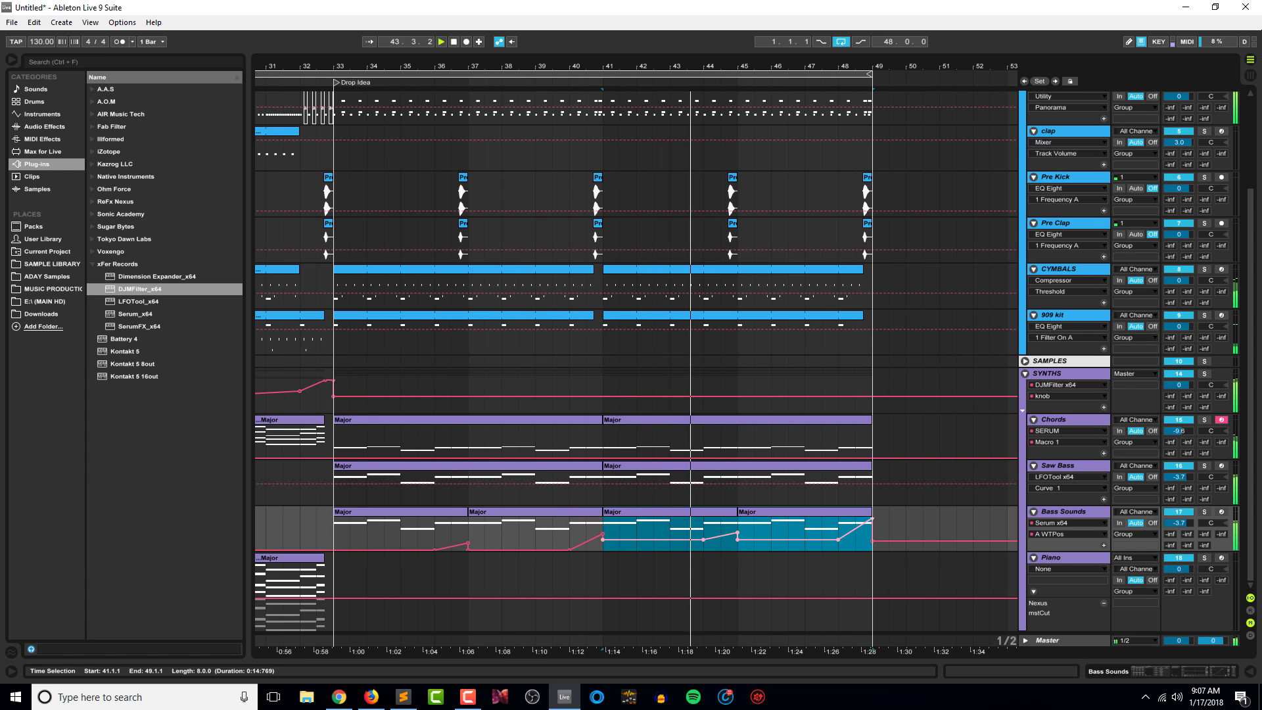
key("space")
key("space")
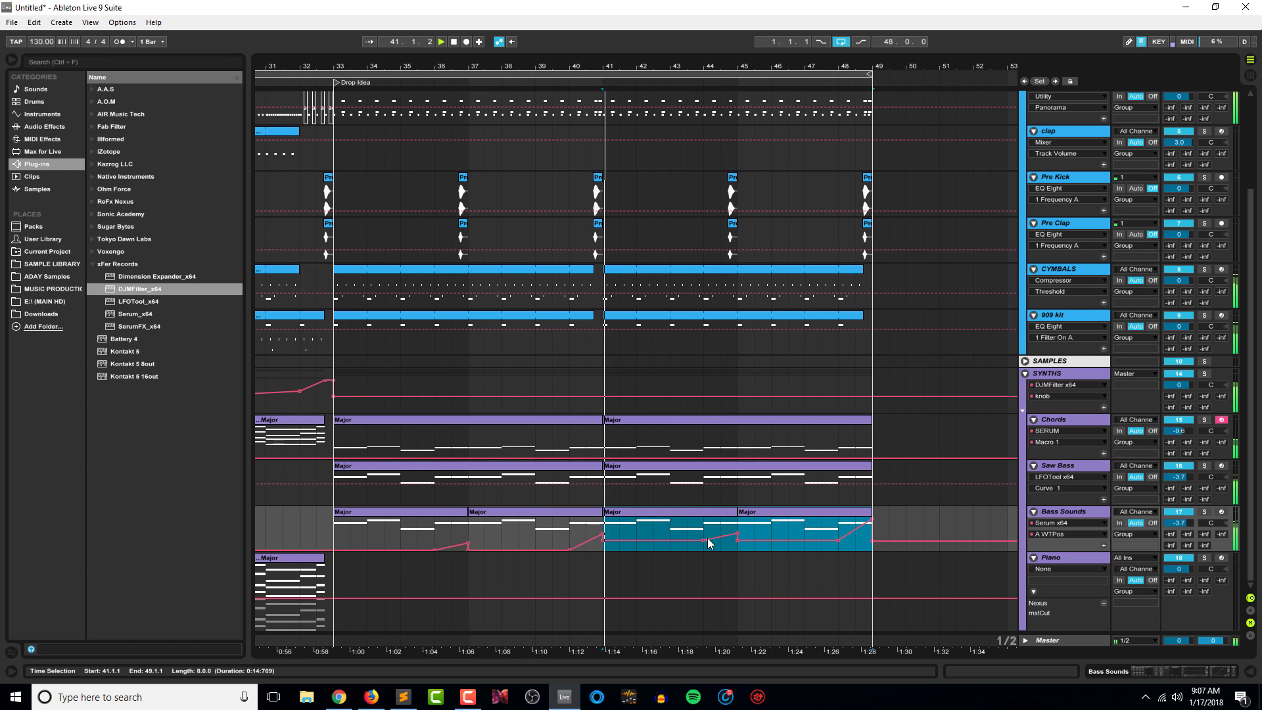
left_click_drag(715, 540, 715, 540)
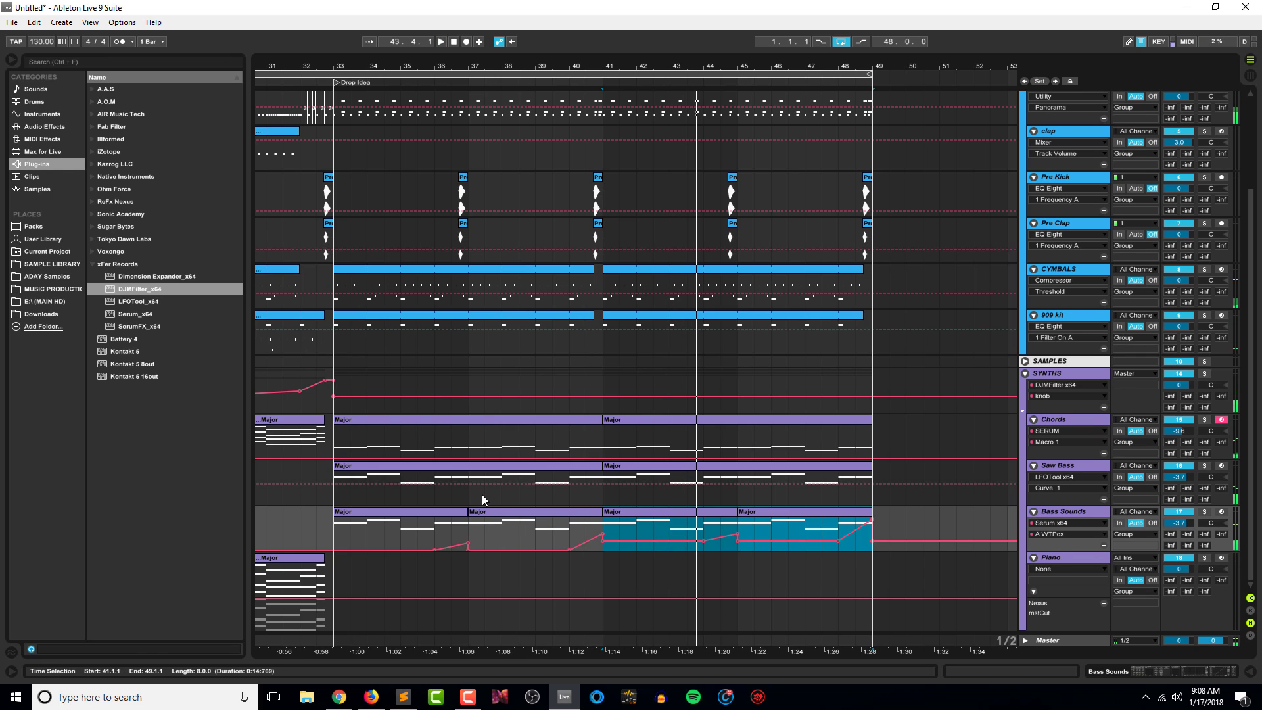
left_click(283, 517)
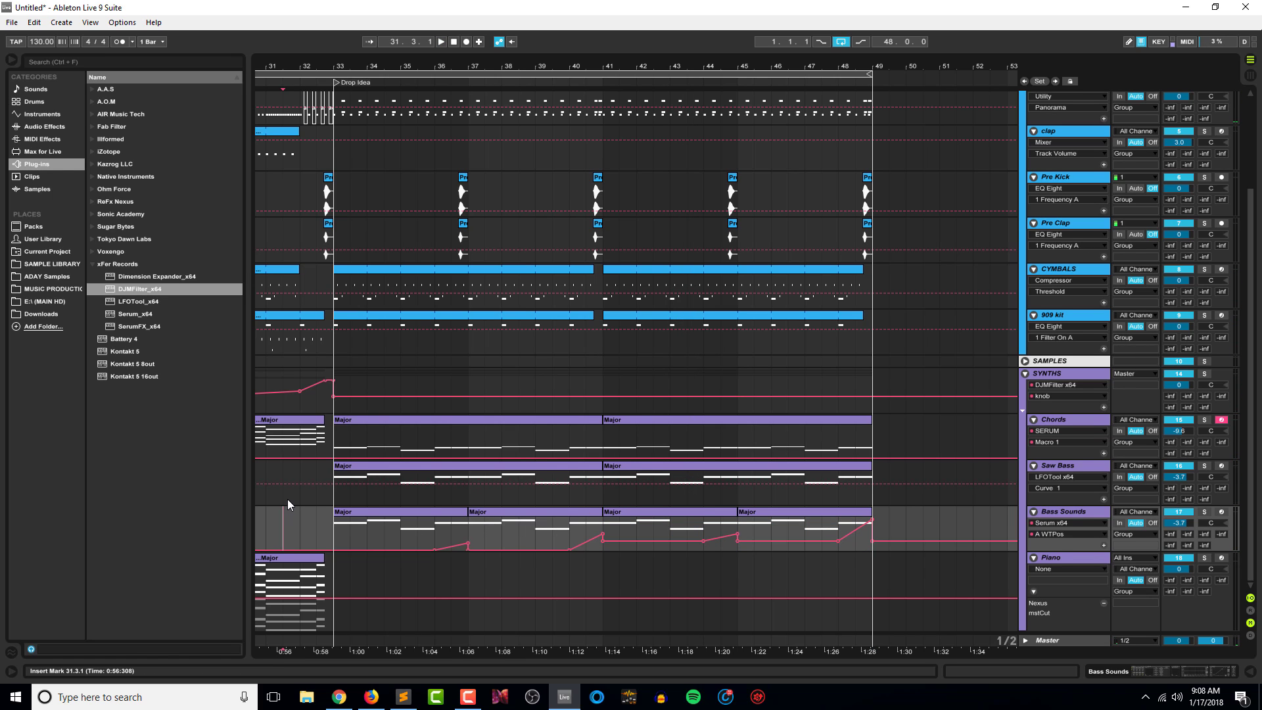
Play the arrangement from bar 31 and inspect the notes in the 909 kit clip at bar 33.
scroll(286, 499, "up", 1)
left_click(284, 359)
key("space")
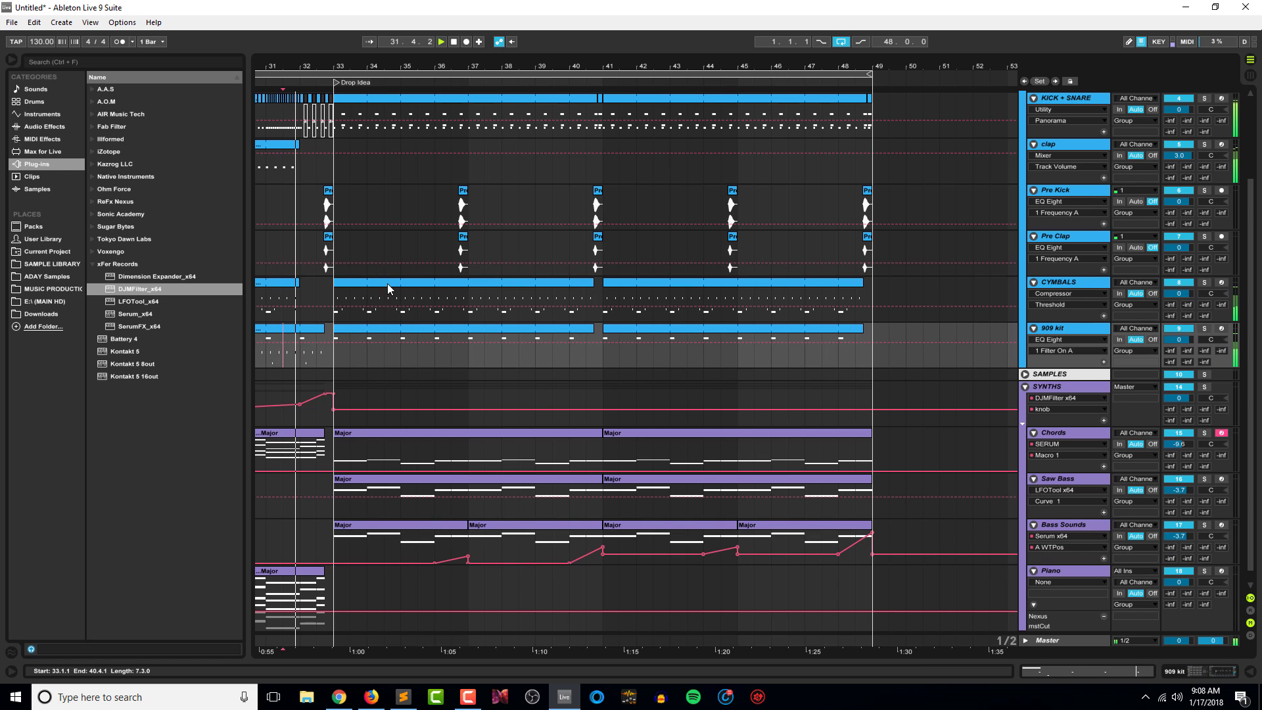
double_click(417, 338)
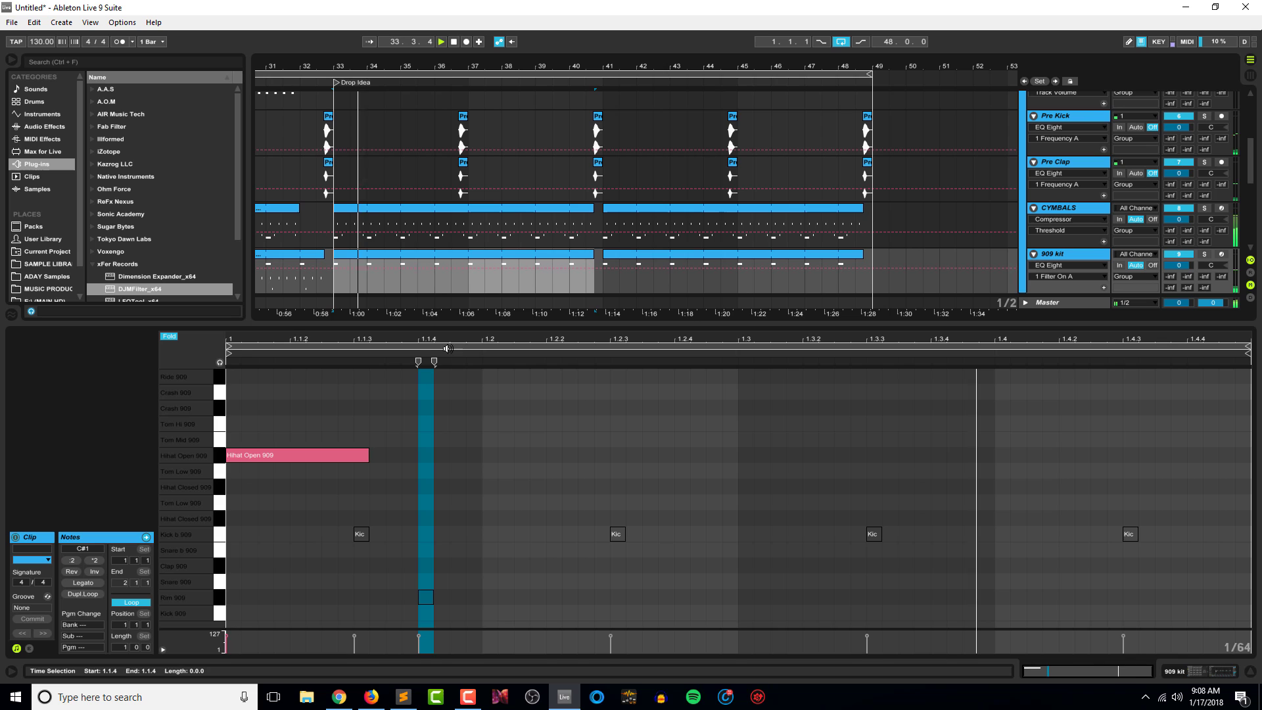
left_click(482, 325)
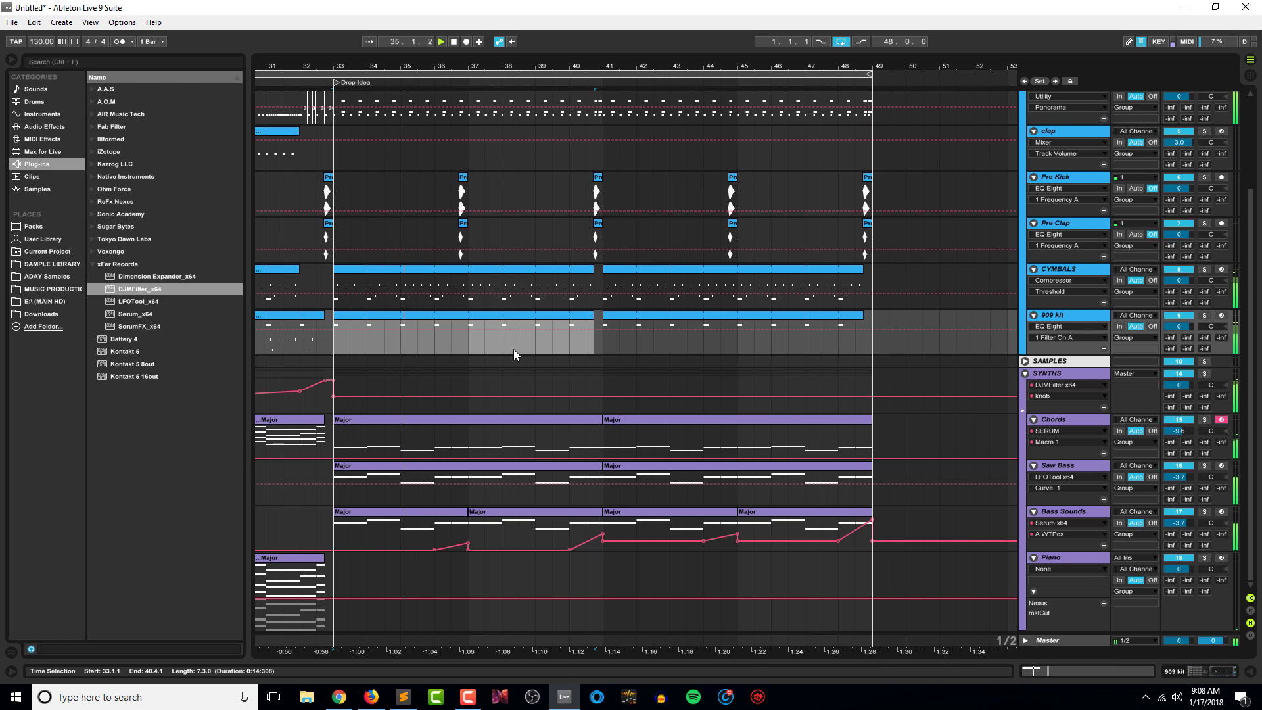
Open the 909 kit clip at bar 41 and add a short Hihat Open 909 note at 1.1.3.
left_click(637, 320)
double_click(636, 320)
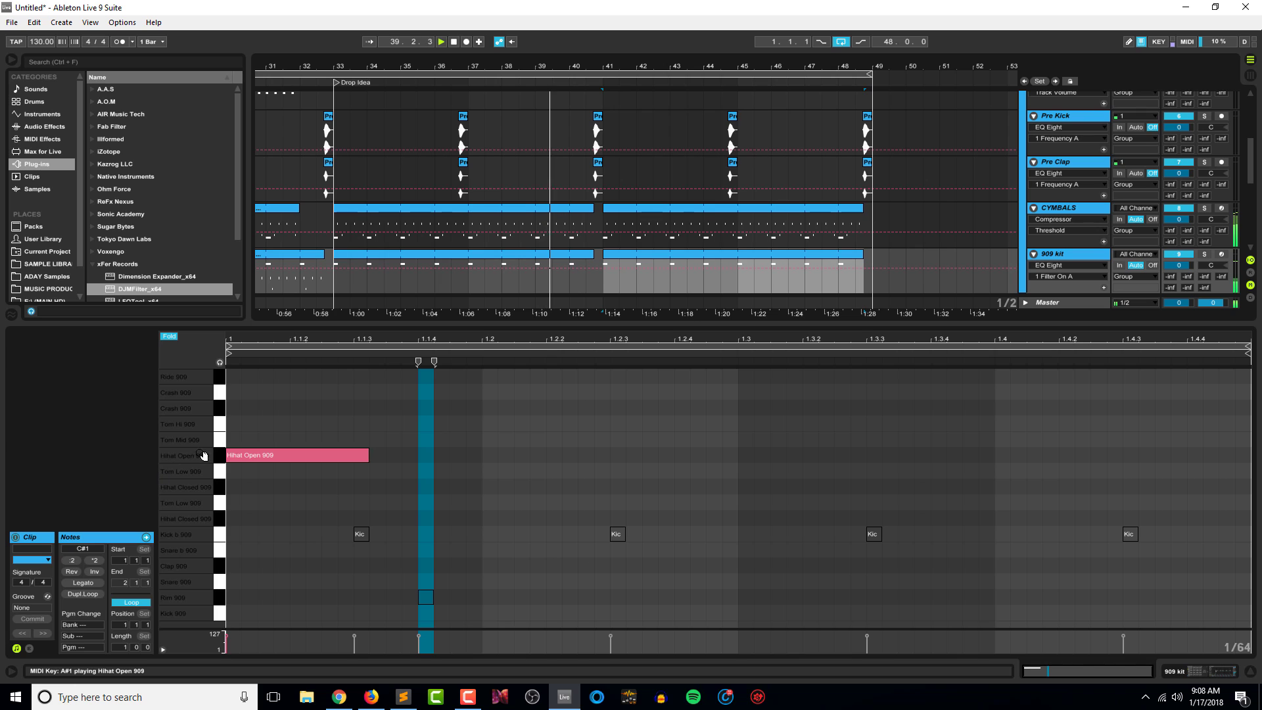
double_click(425, 456)
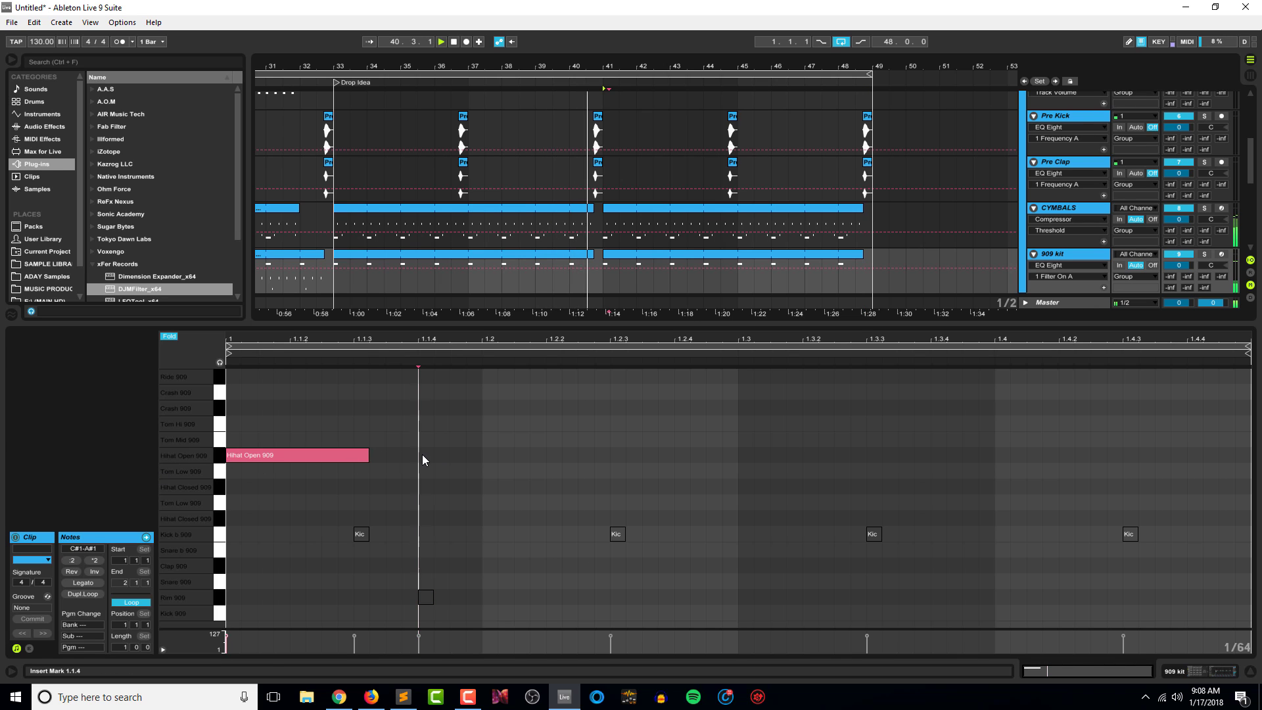
left_click_drag(426, 459, 365, 460)
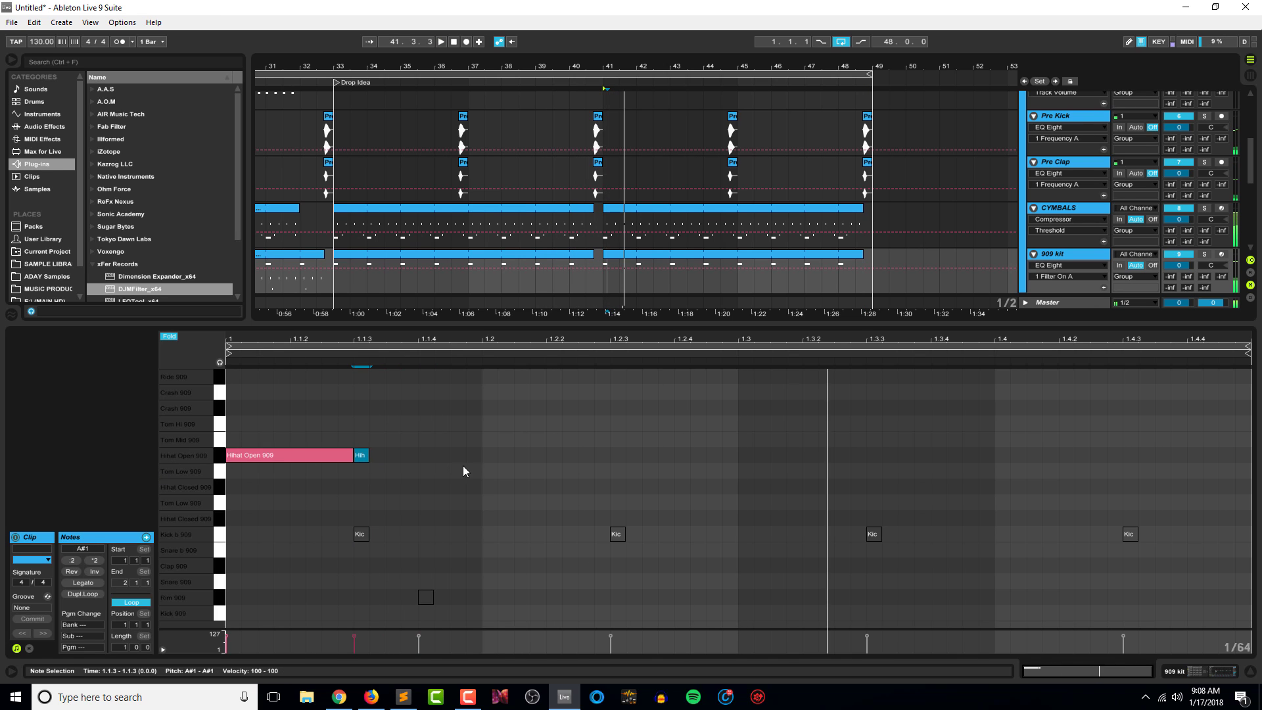
Duplicate the short Hihat Open 909 note onto the offbeats 1.2.3, 1.3.3 and 1.4.3.
key("space")
left_click_drag(478, 452, 292, 471)
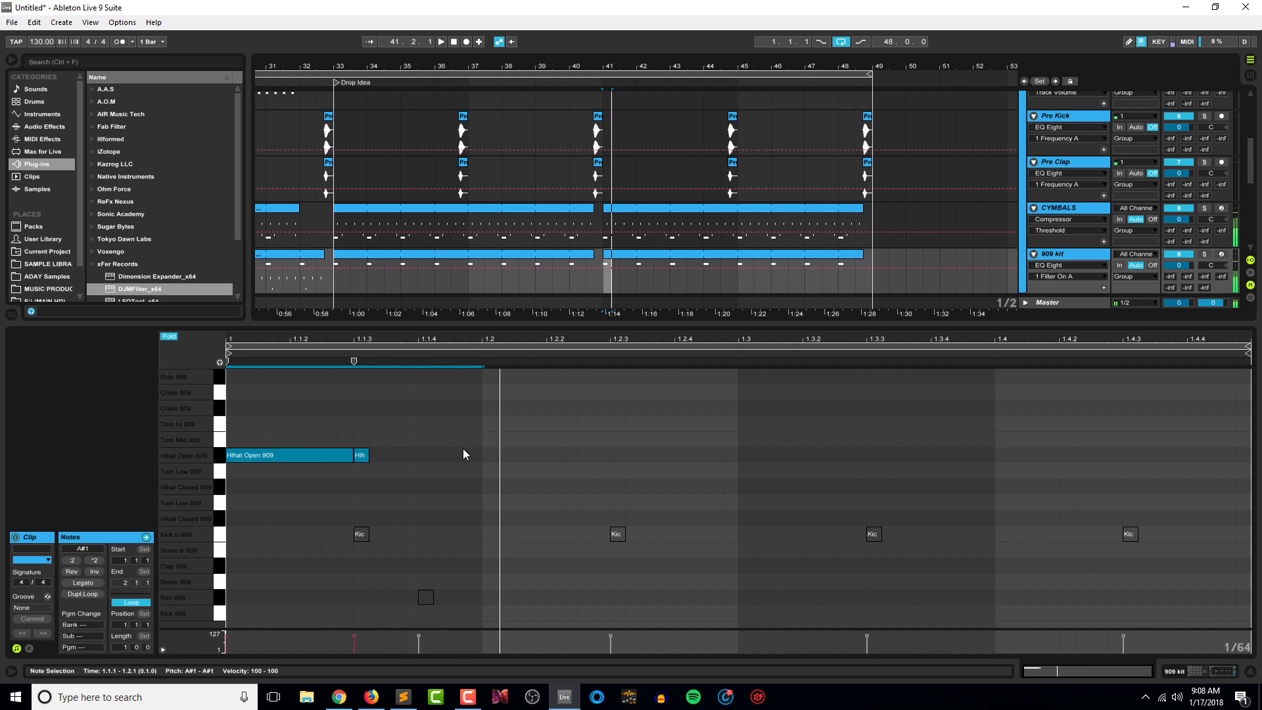
key("ctrl+d")
key("ctrl+d")
key("ctrl+d")
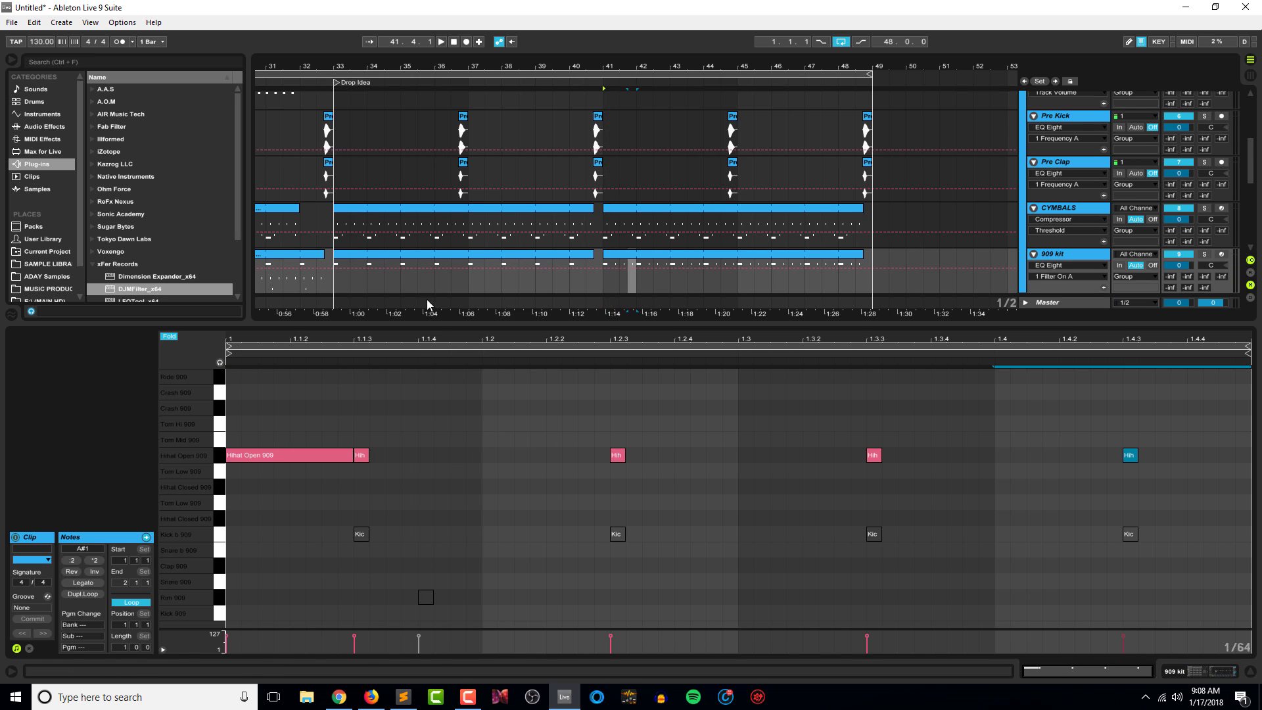
Play from bar 38 with the clip editor hidden to hear the new hi-hats in the second half of the drop.
left_click(515, 282)
key("space")
double_click(644, 324)
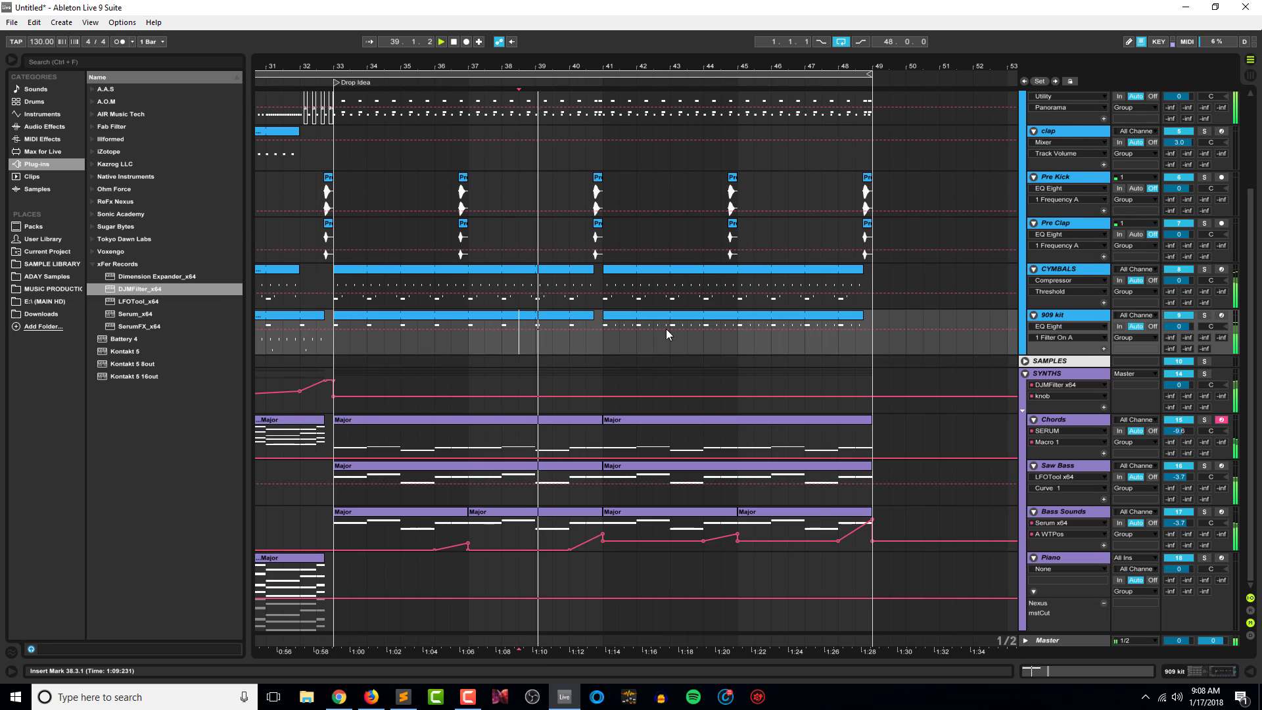
left_click(603, 348)
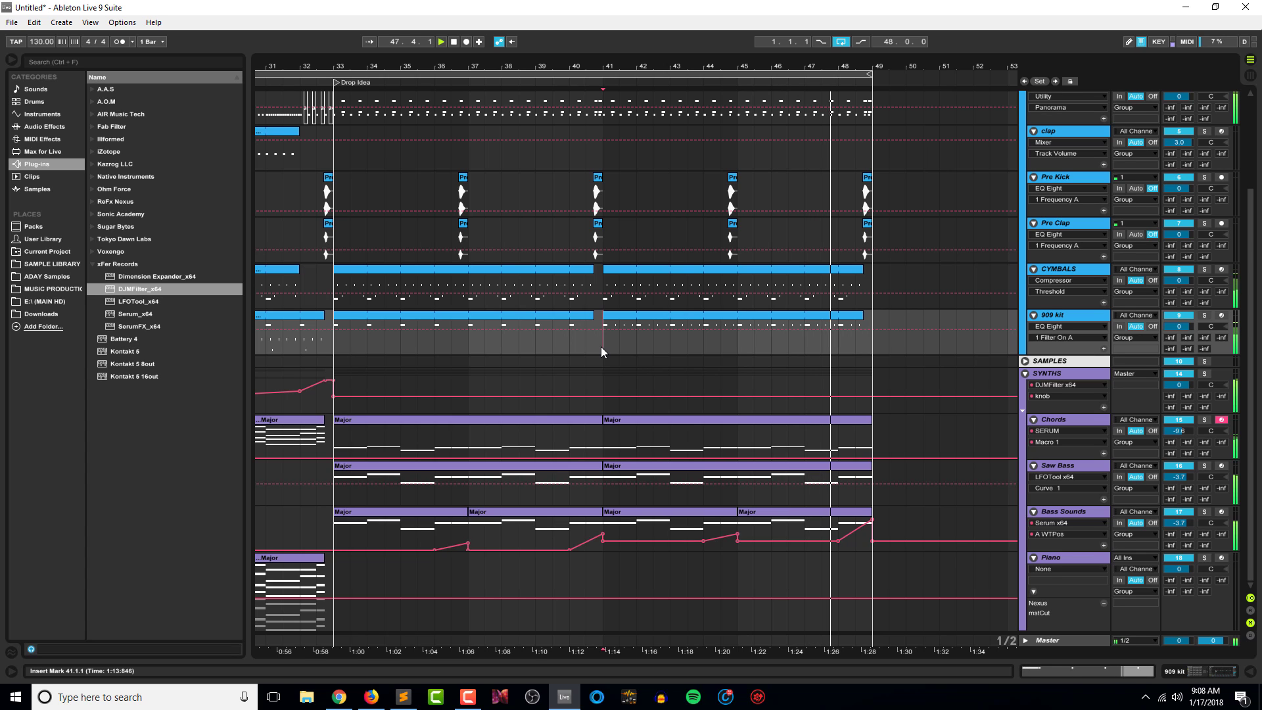
left_click(539, 359)
In the CYMBALS clip at bar 41, copy the closed hi-hat notes one sixteenth before and after each original at velocity 19.
double_click(665, 271)
key("space")
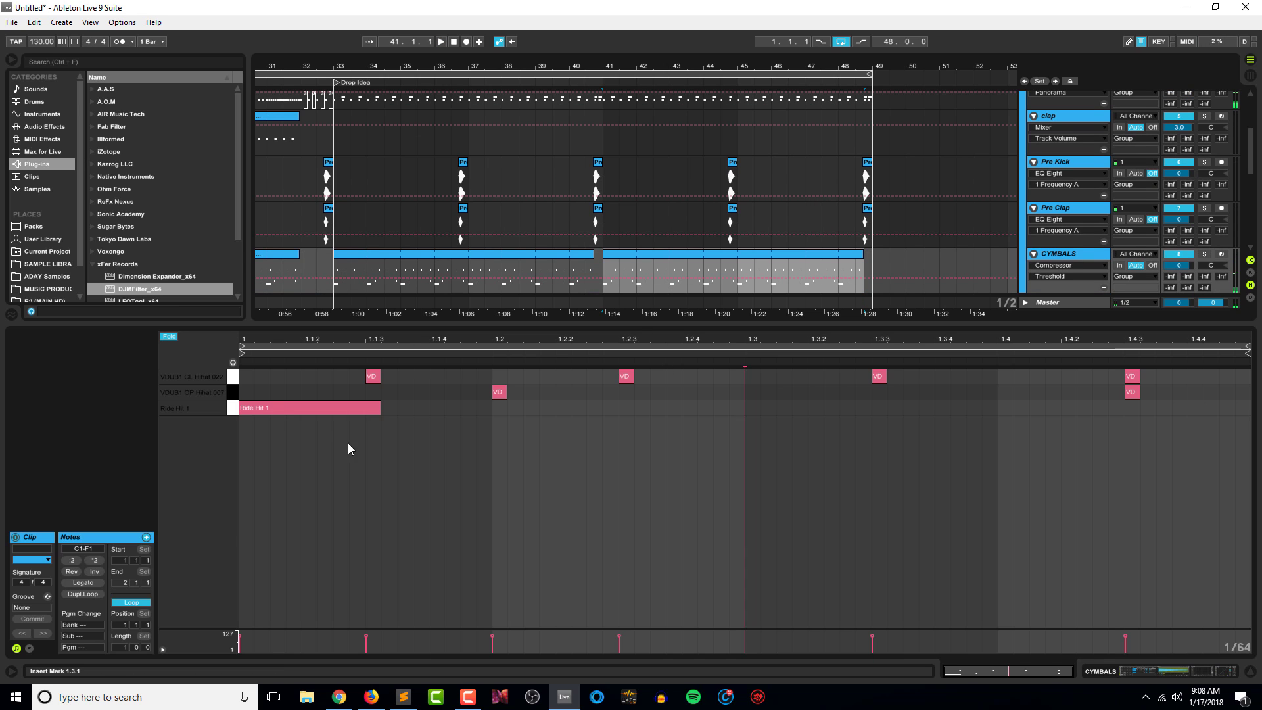
left_click(233, 379)
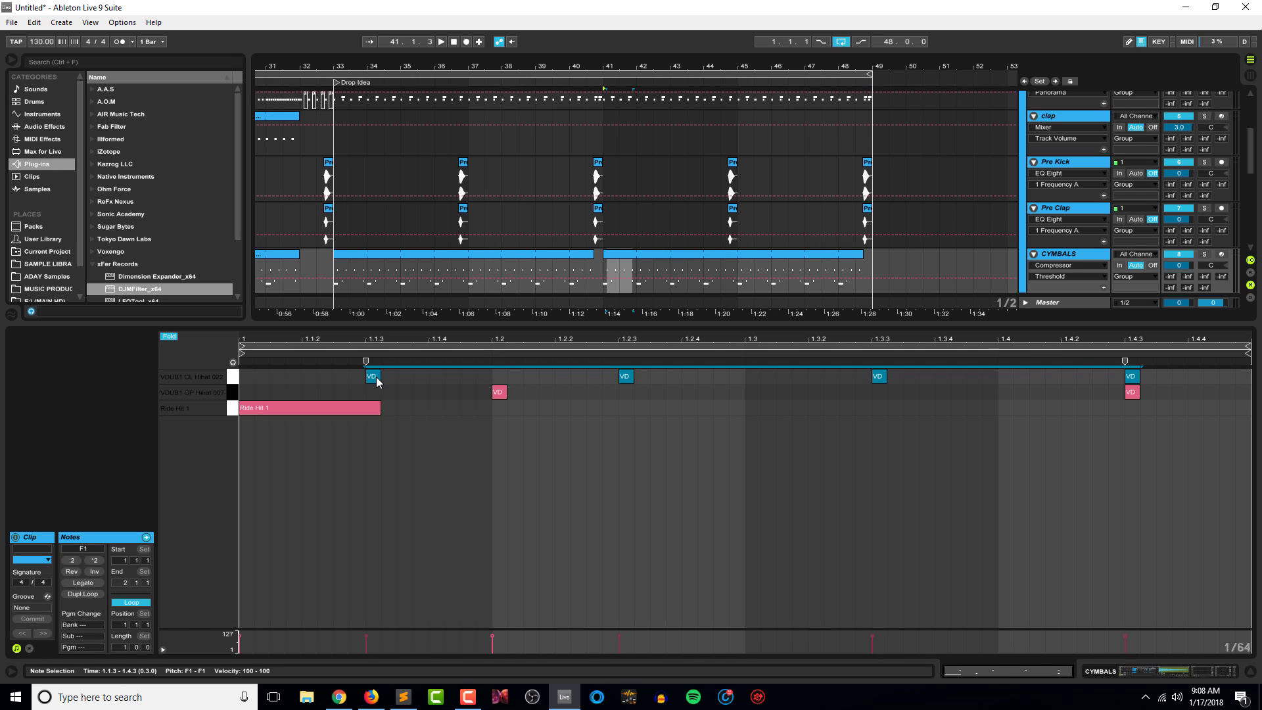
left_click_drag(377, 382, 314, 385)
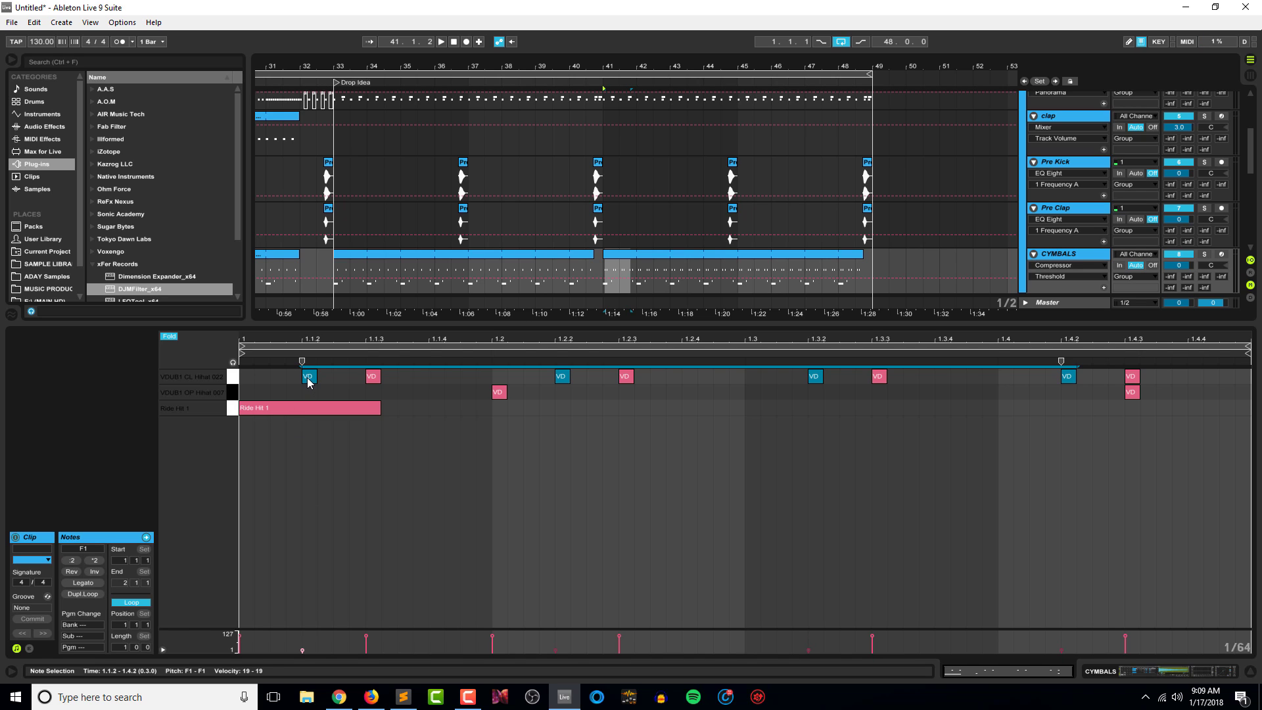
left_click_drag(309, 384, 435, 385)
Play the edited hi-hats with the CYMBALS track soloed and unsoloed, and hide the clip editor.
key("space")
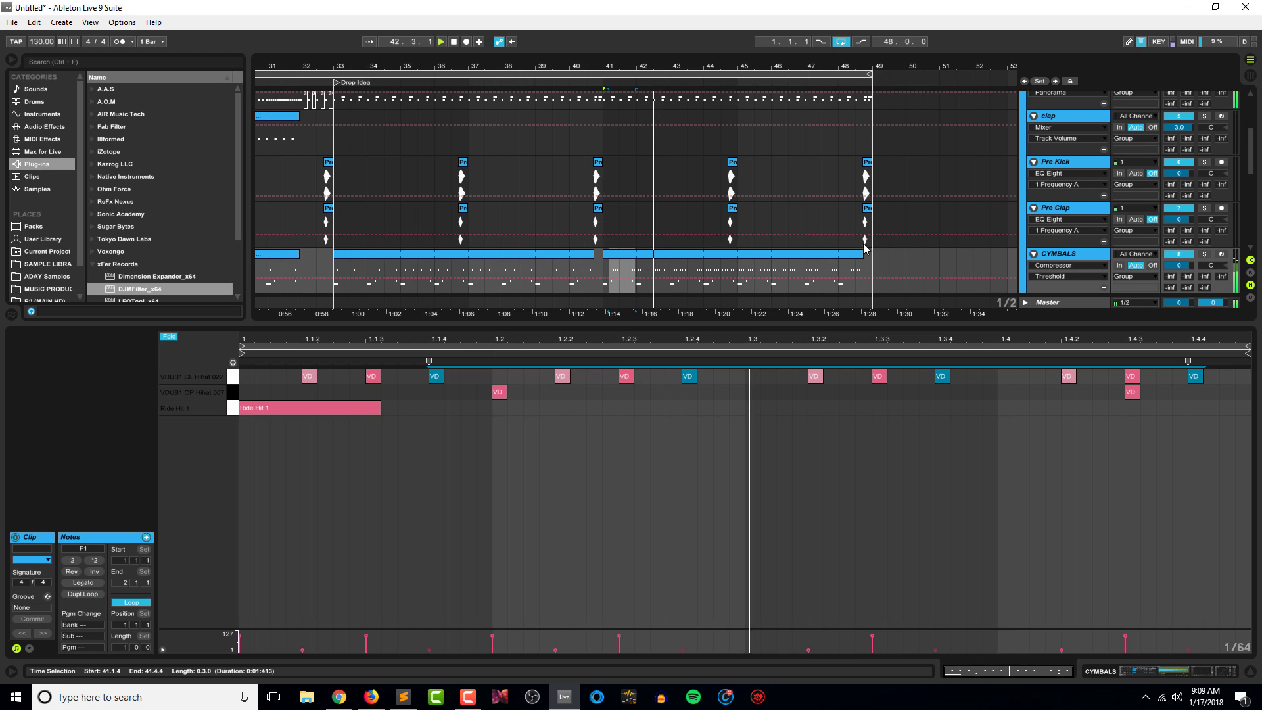
left_click(1205, 254)
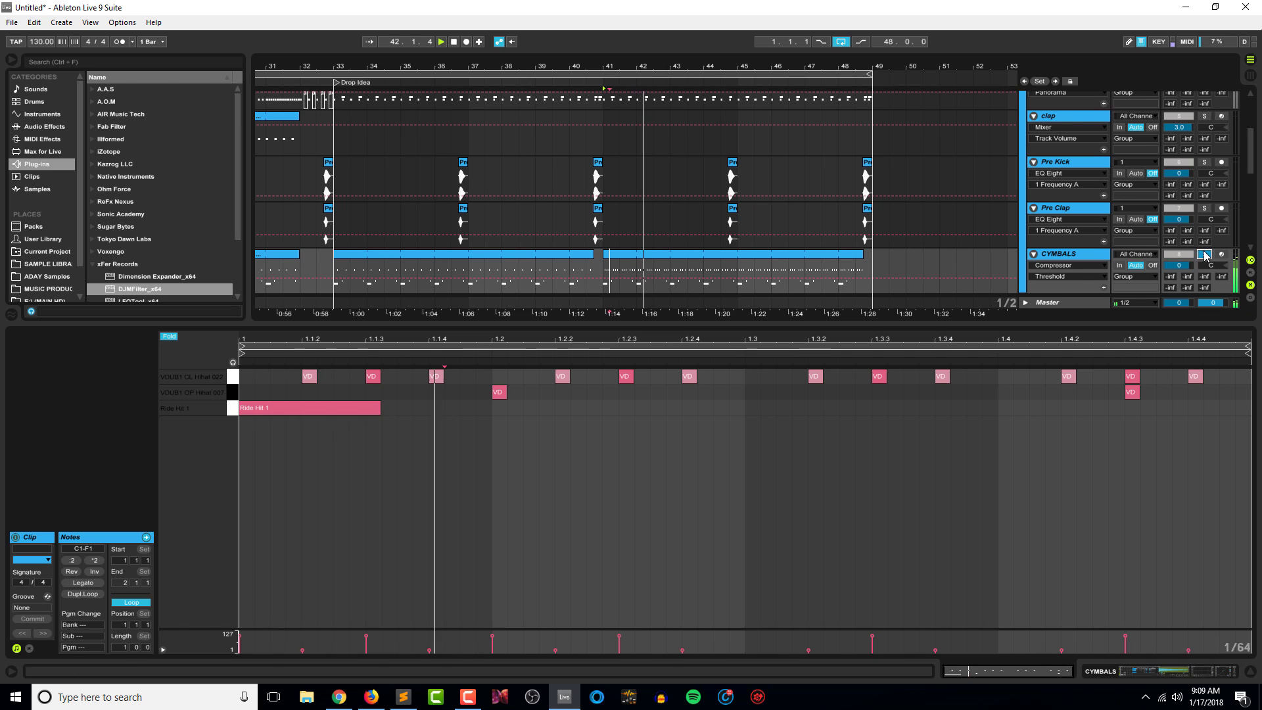
left_click(1204, 255)
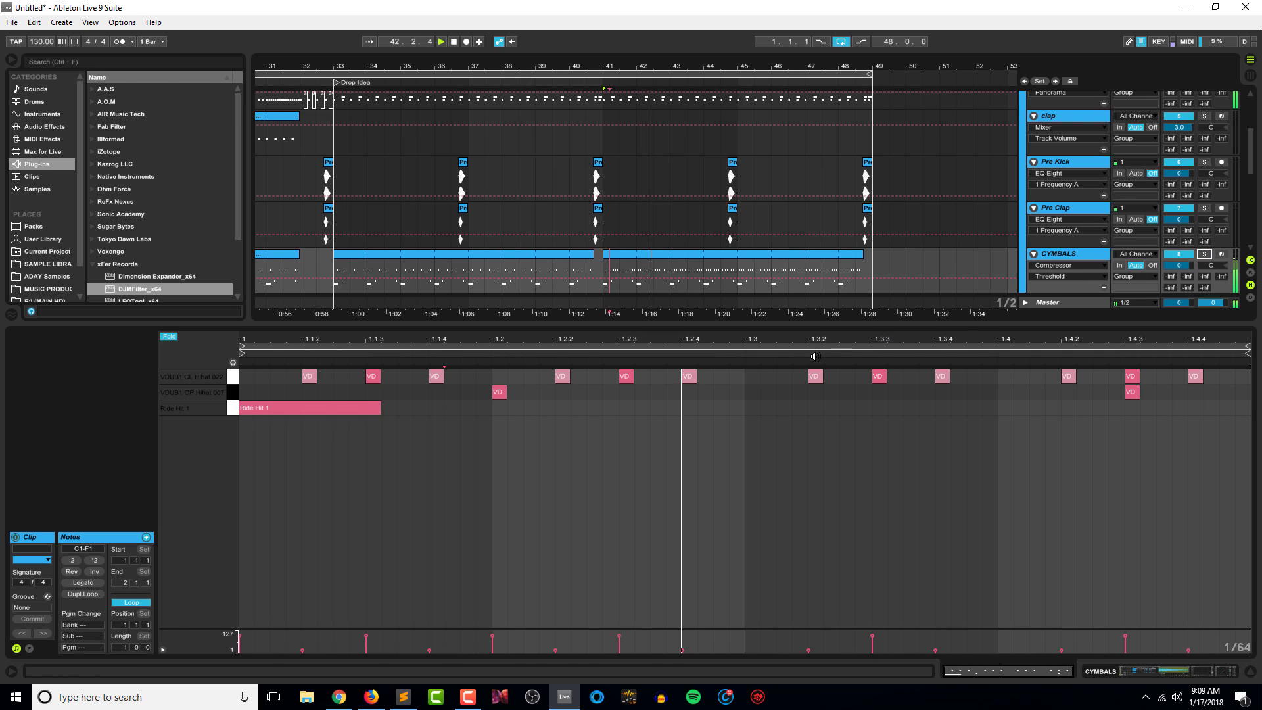
double_click(897, 324)
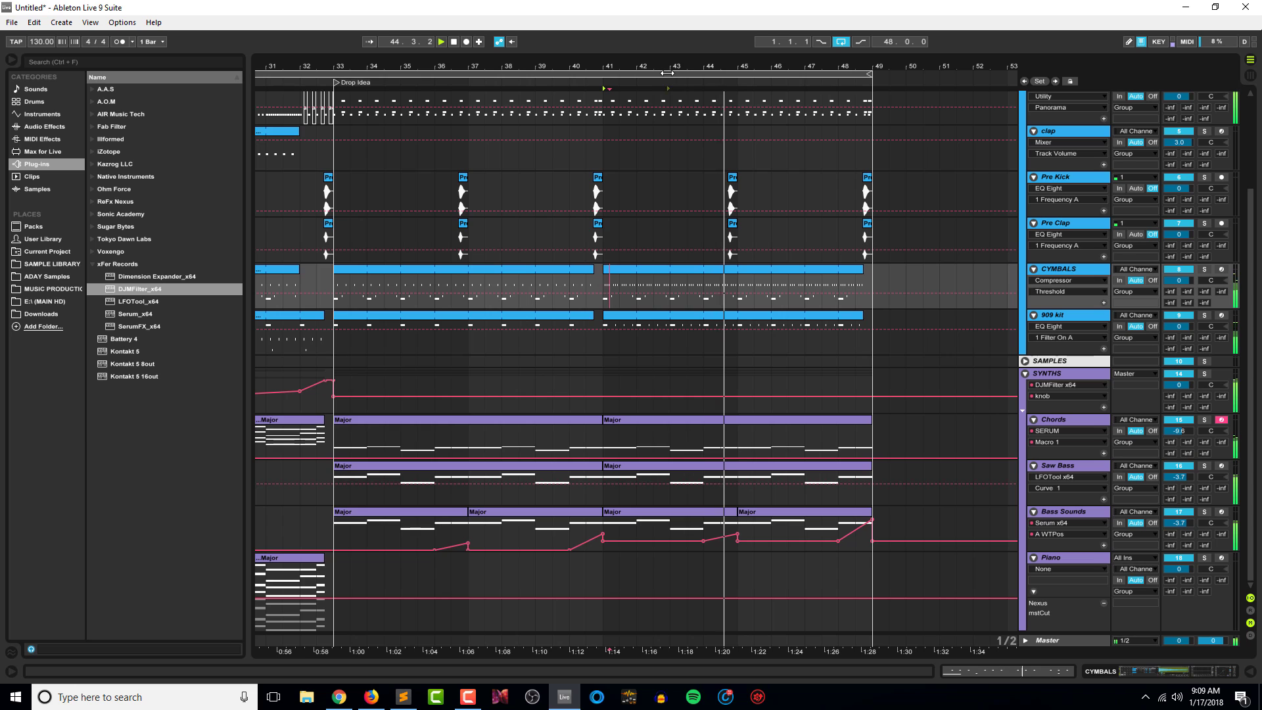
Fit the whole arrangement in view and play it from bar 1.
key("ctrl+a")
key("z")
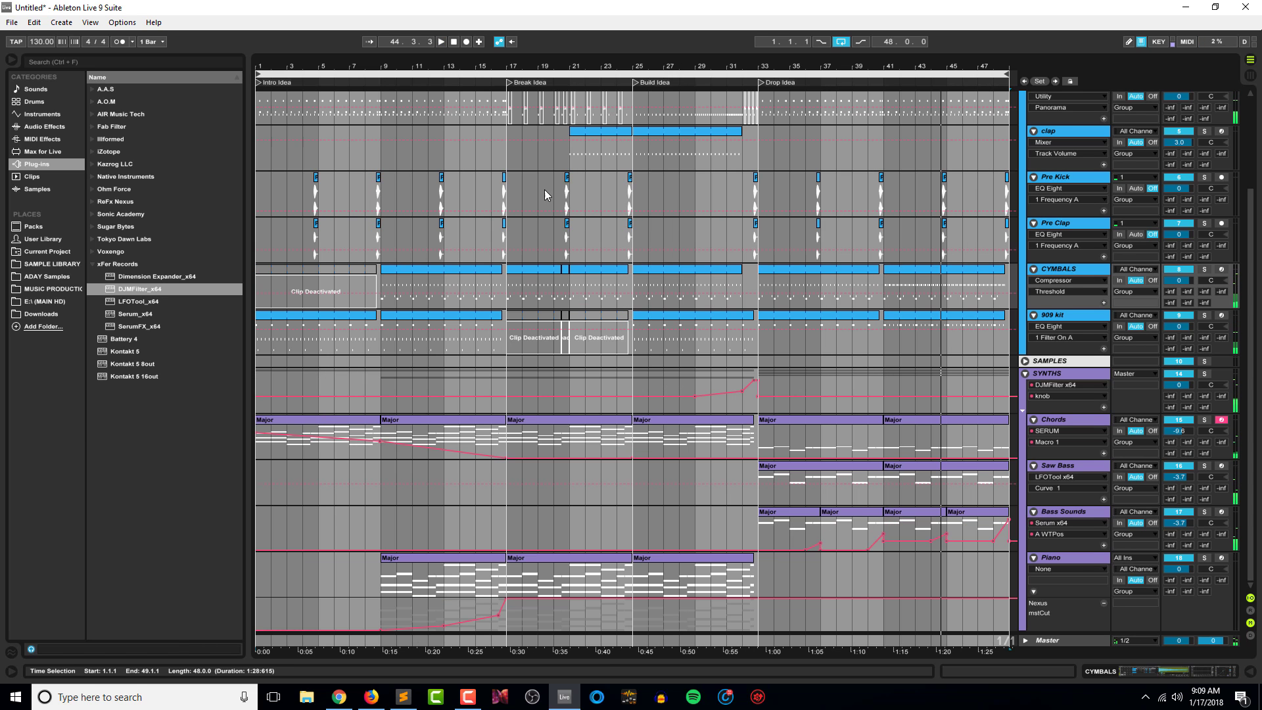
left_click(259, 163)
left_click_drag(436, 68, 436, 57)
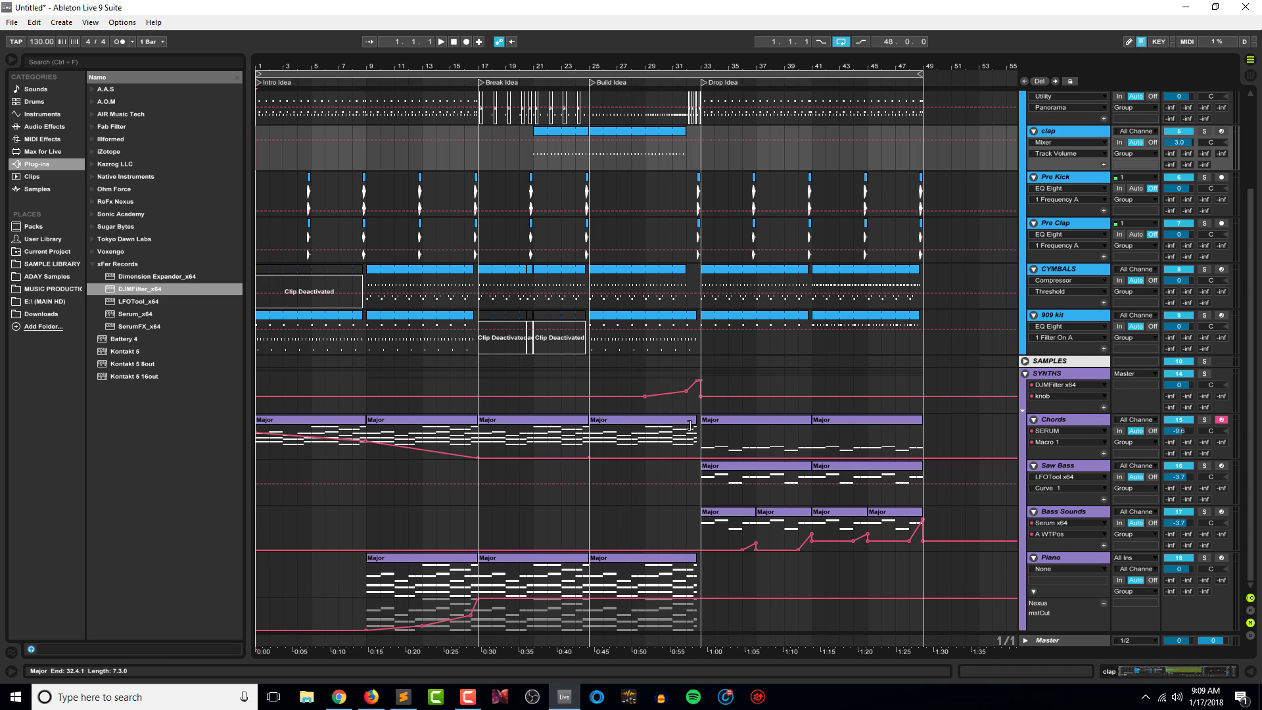
key("space")
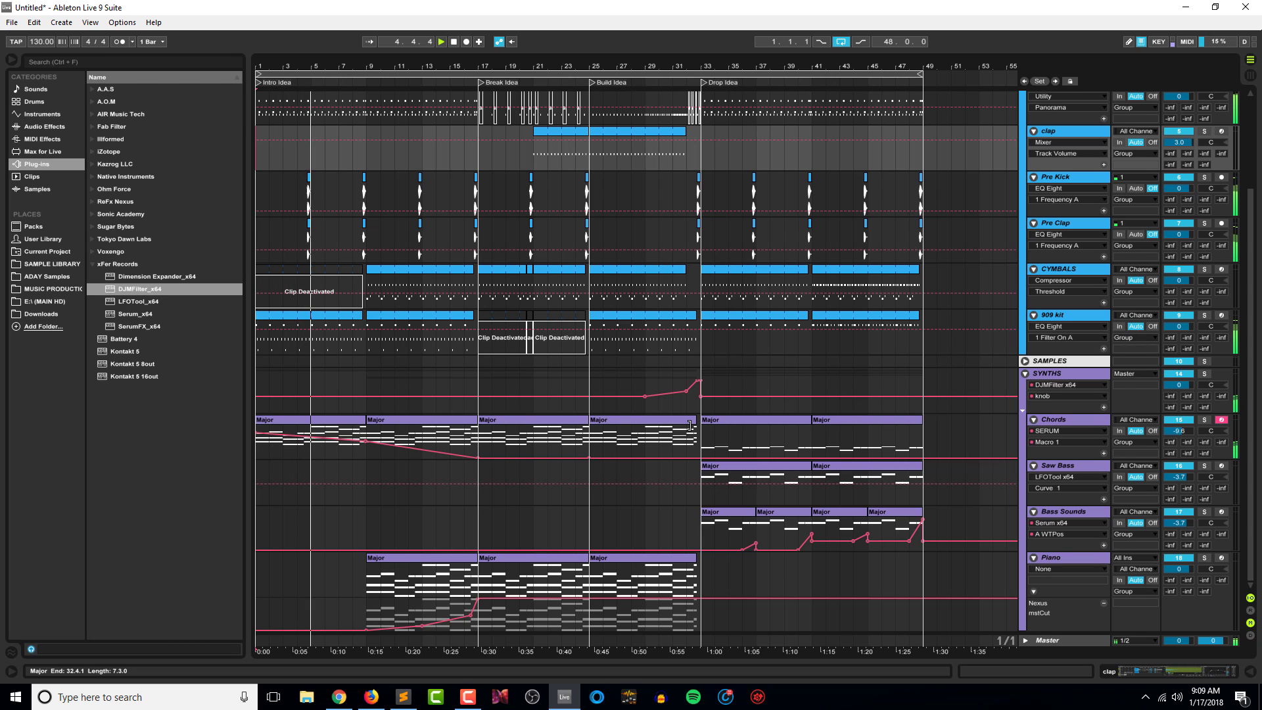
left_click(479, 531)
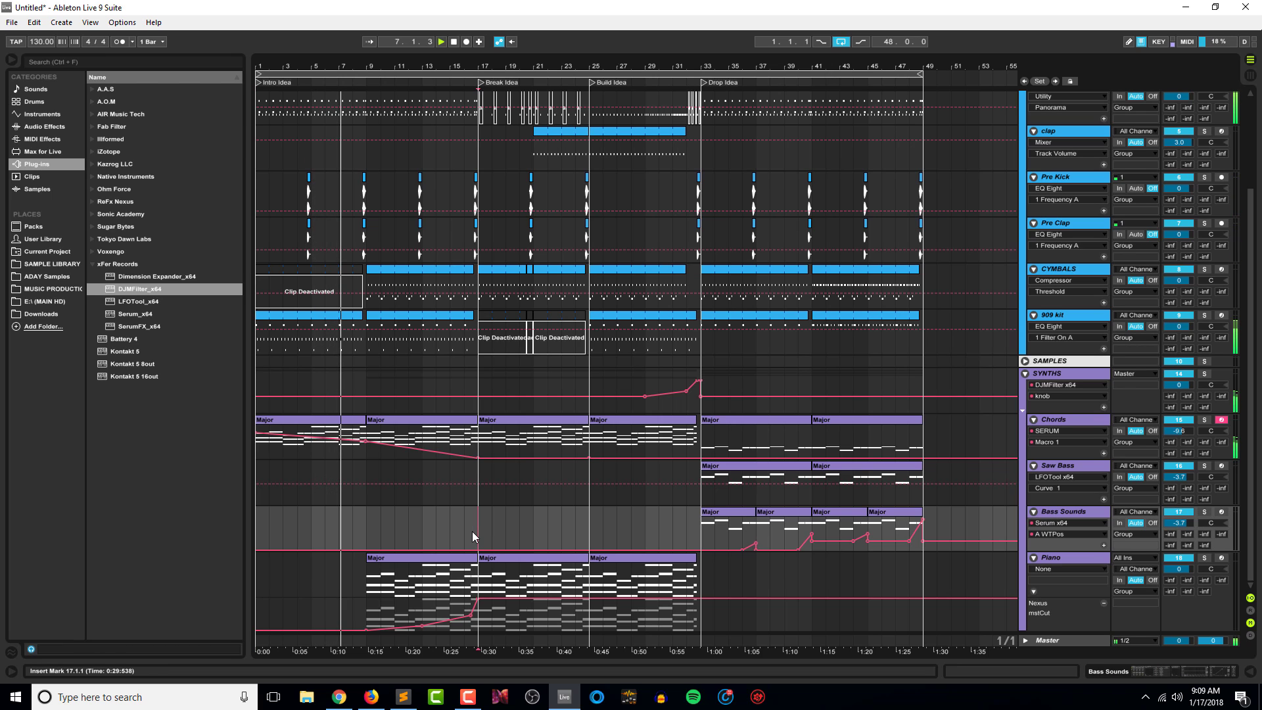
Open Serum on the Chords track, adjust its filter Mix during playback, and close the plug-in window.
double_click(1065, 420)
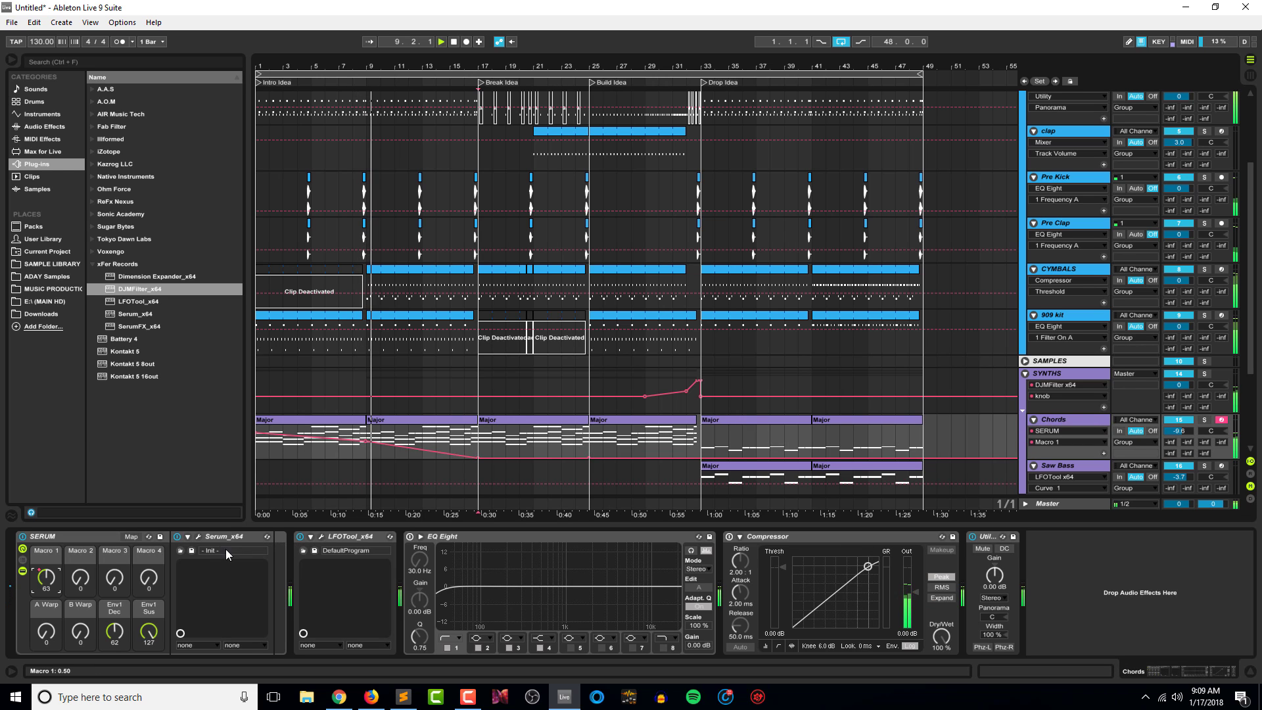
left_click(197, 538)
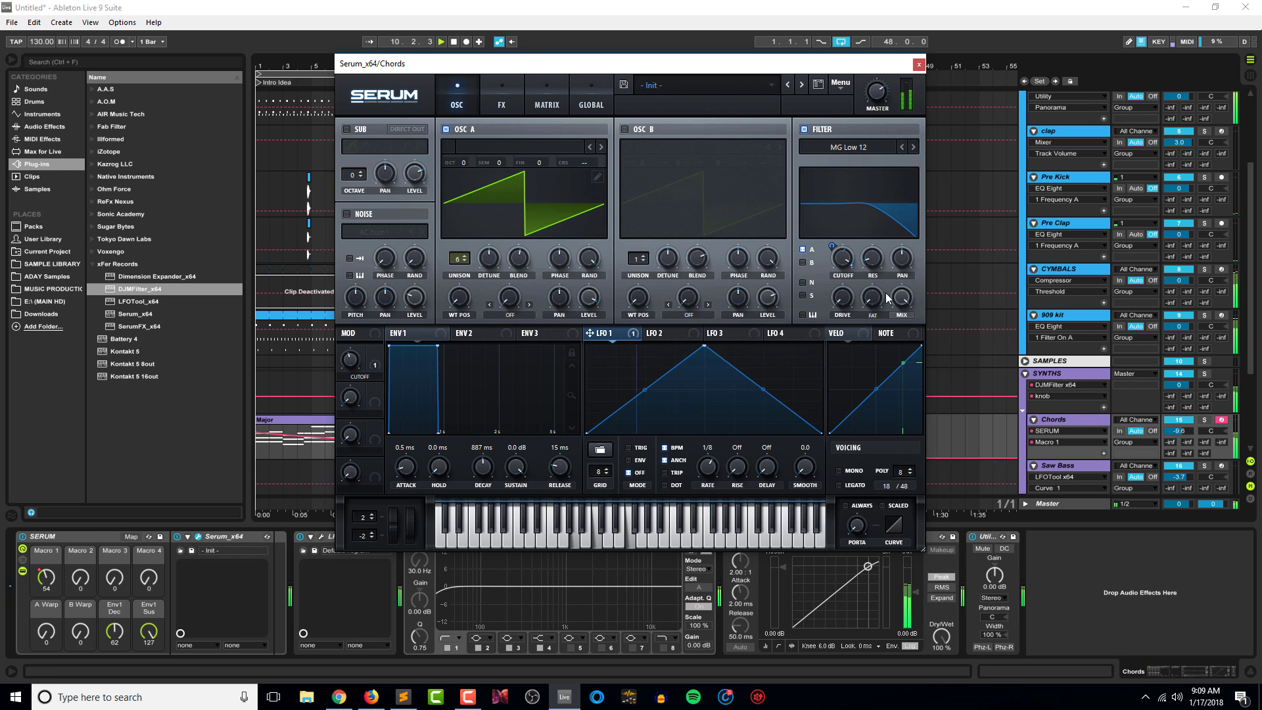
left_click(844, 261)
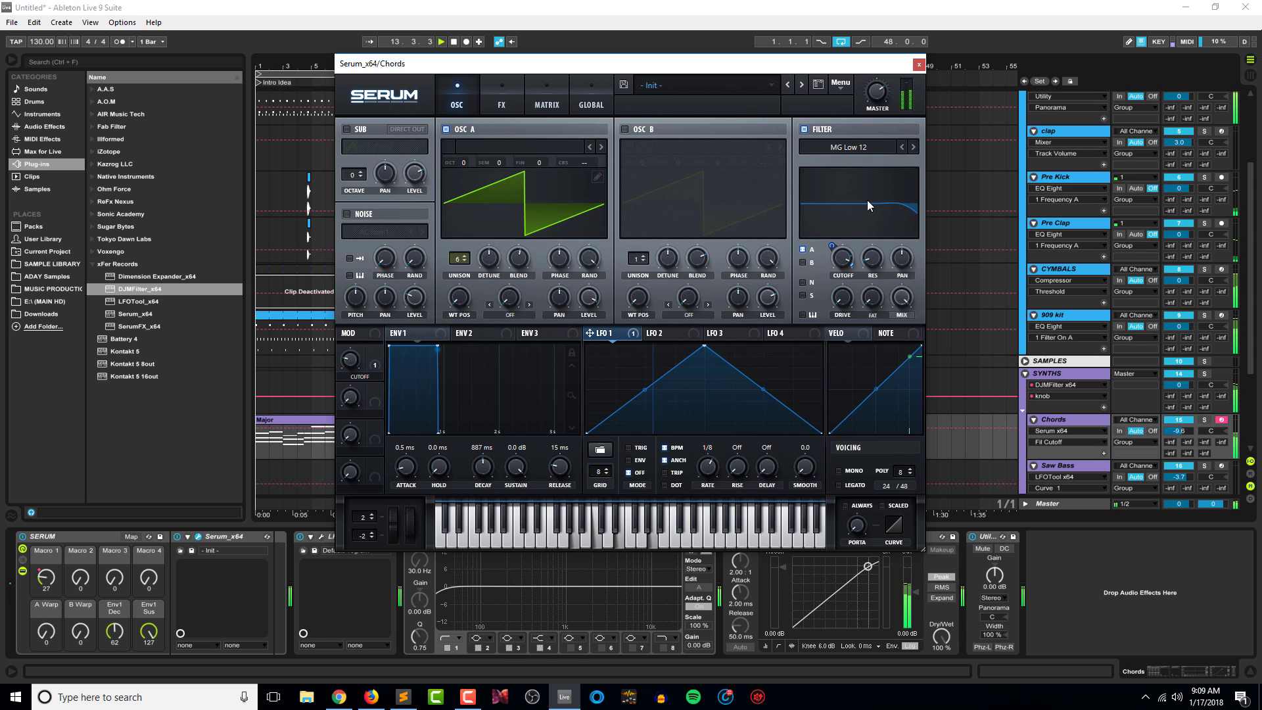
left_click(908, 307)
left_click_drag(914, 317, 917, 321)
left_click(908, 306)
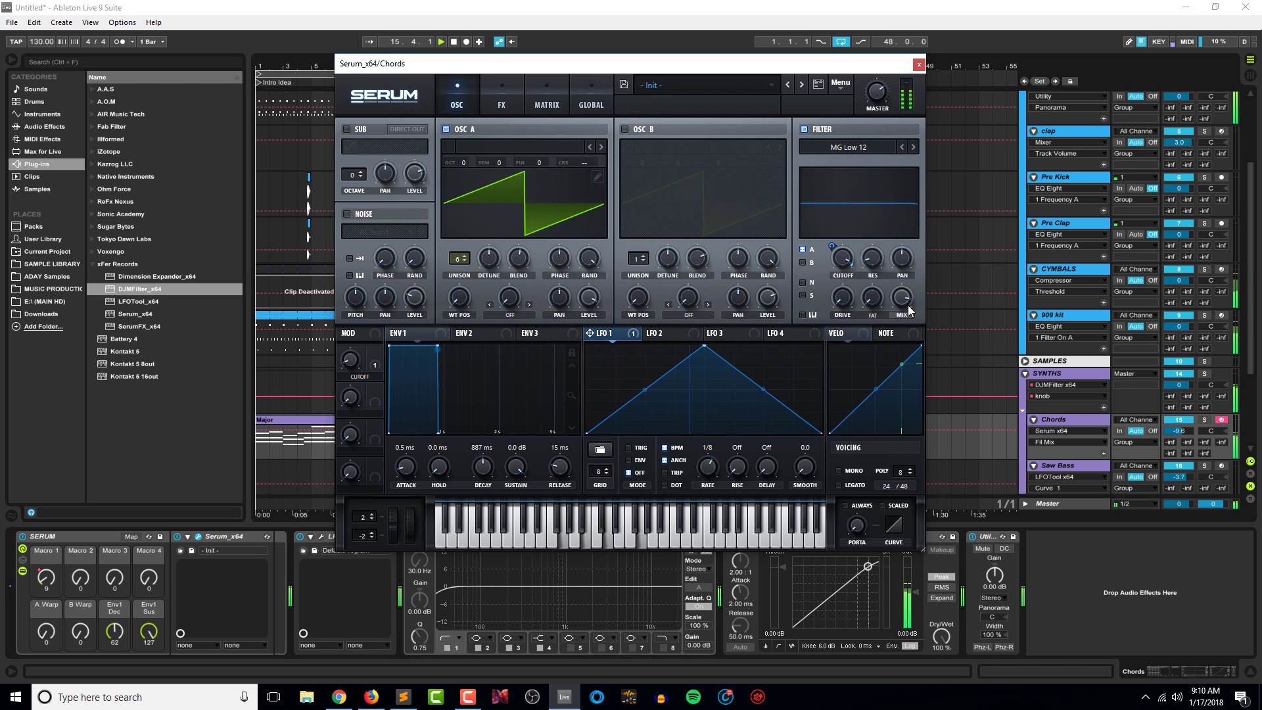
left_click_drag(910, 306, 905, 299)
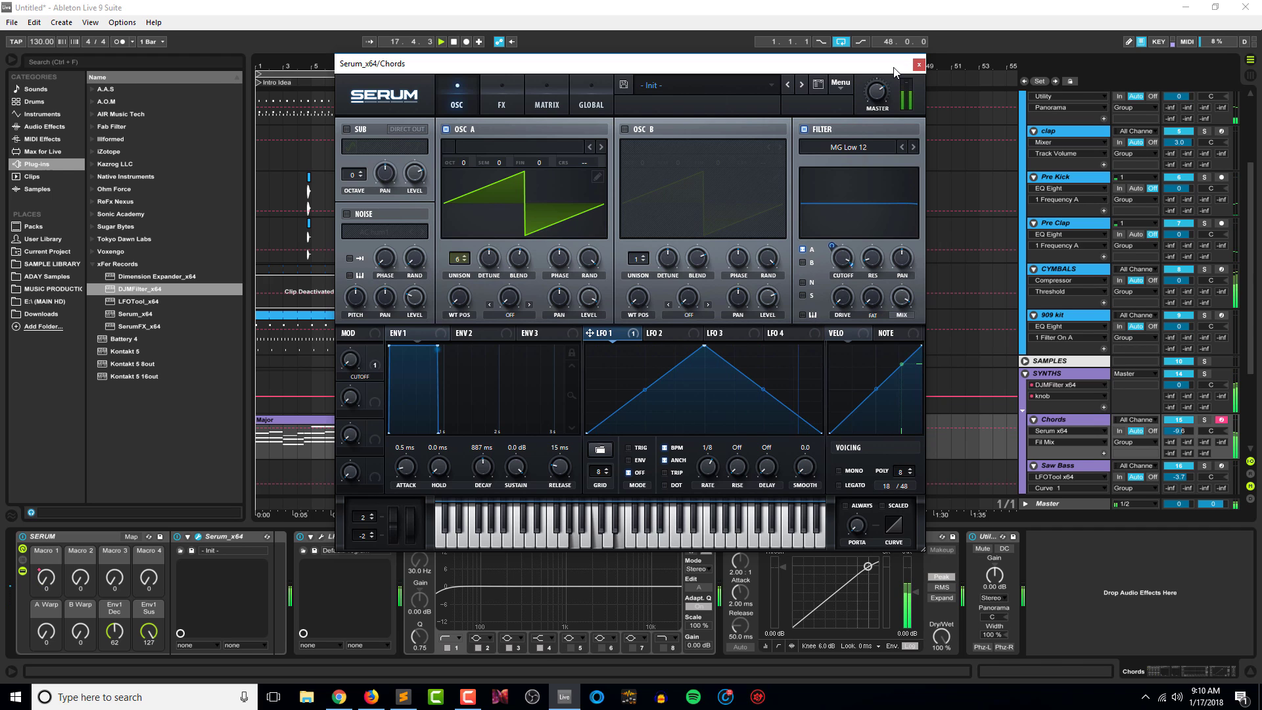
left_click(919, 64)
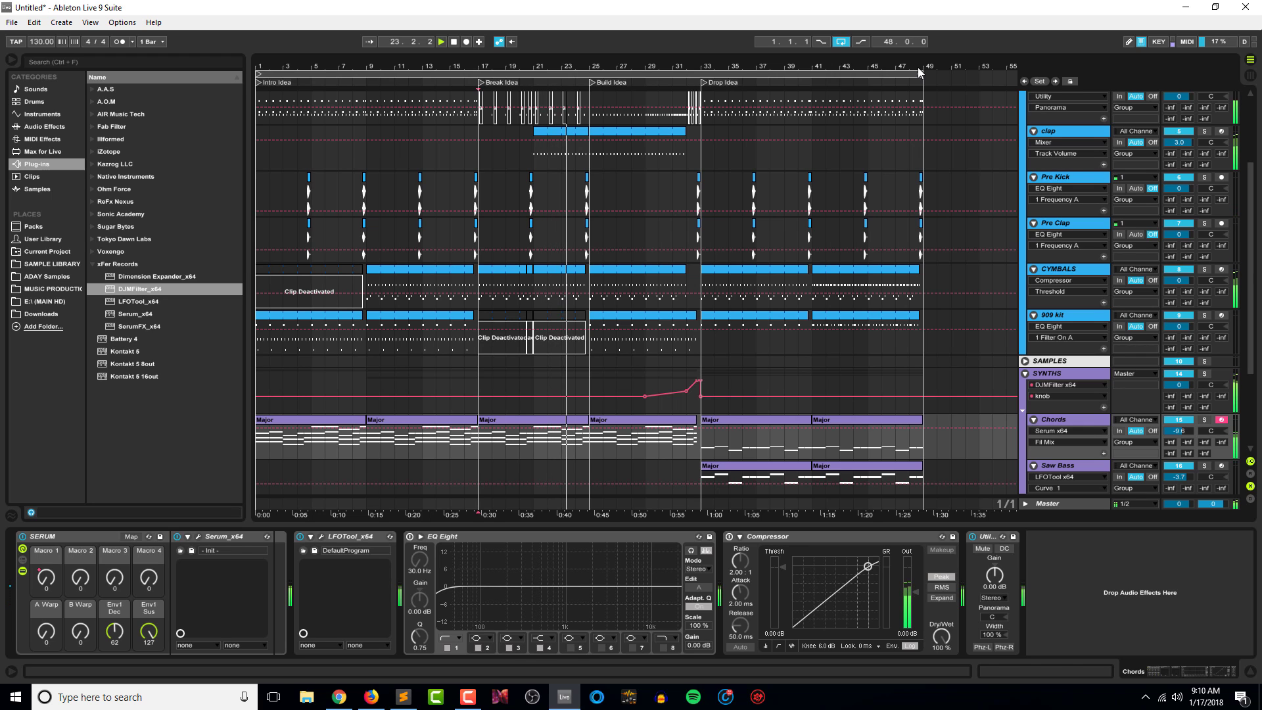
Set the Piano track's volume to -3.2.
scroll(959, 399, "down", 3)
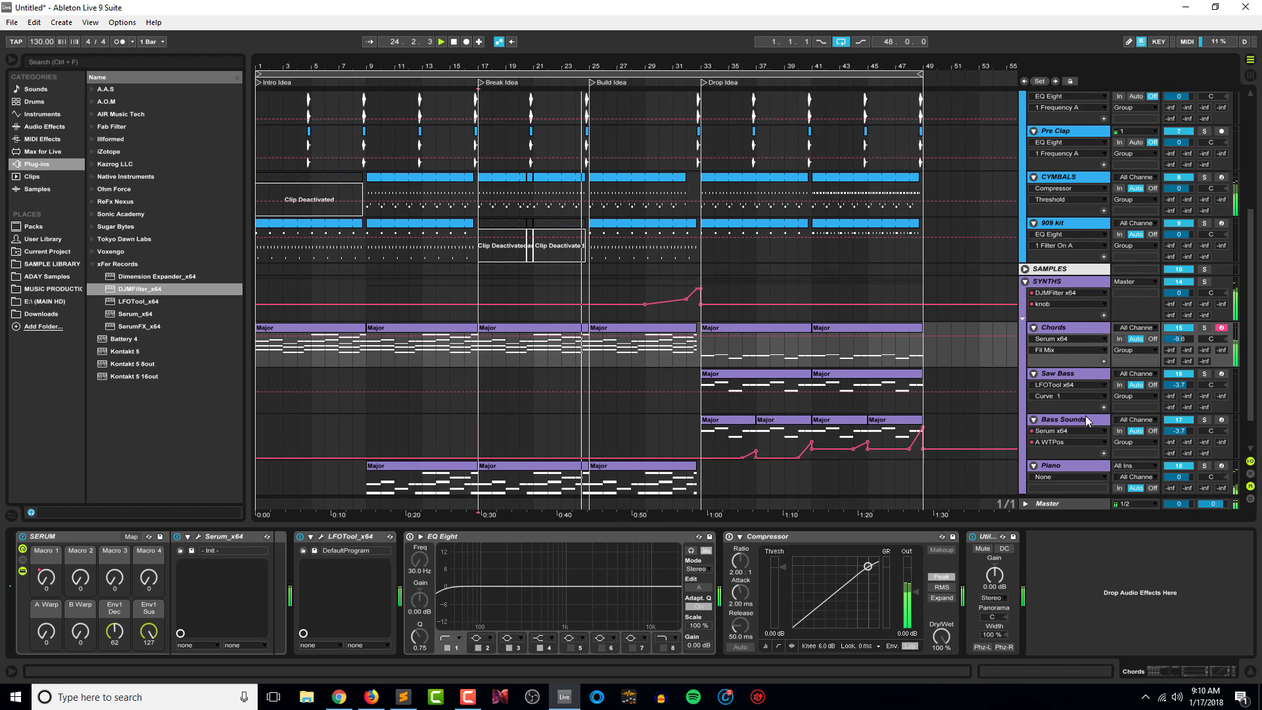
scroll(1091, 421, "down", 1)
left_click_drag(1178, 432, 1176, 434)
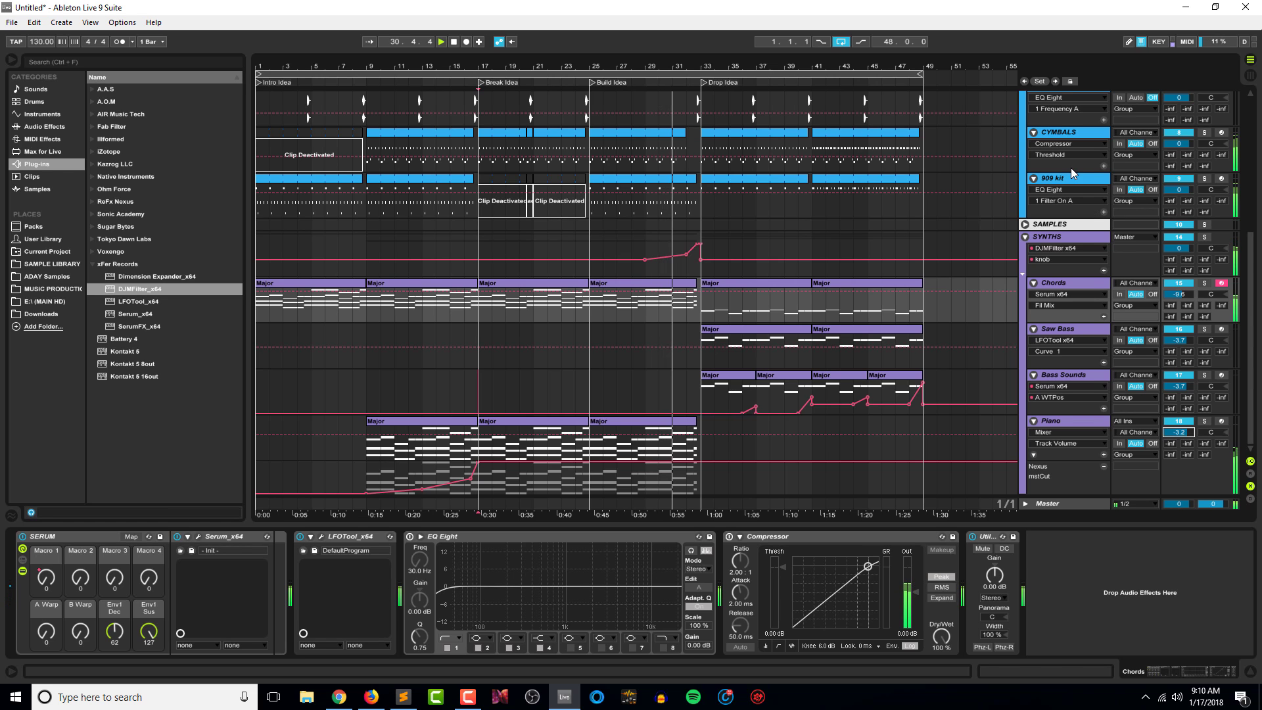
Shorten the 909 kit clip in the Build Idea section so it ends at bar 32.
left_click_drag(695, 67, 697, 125)
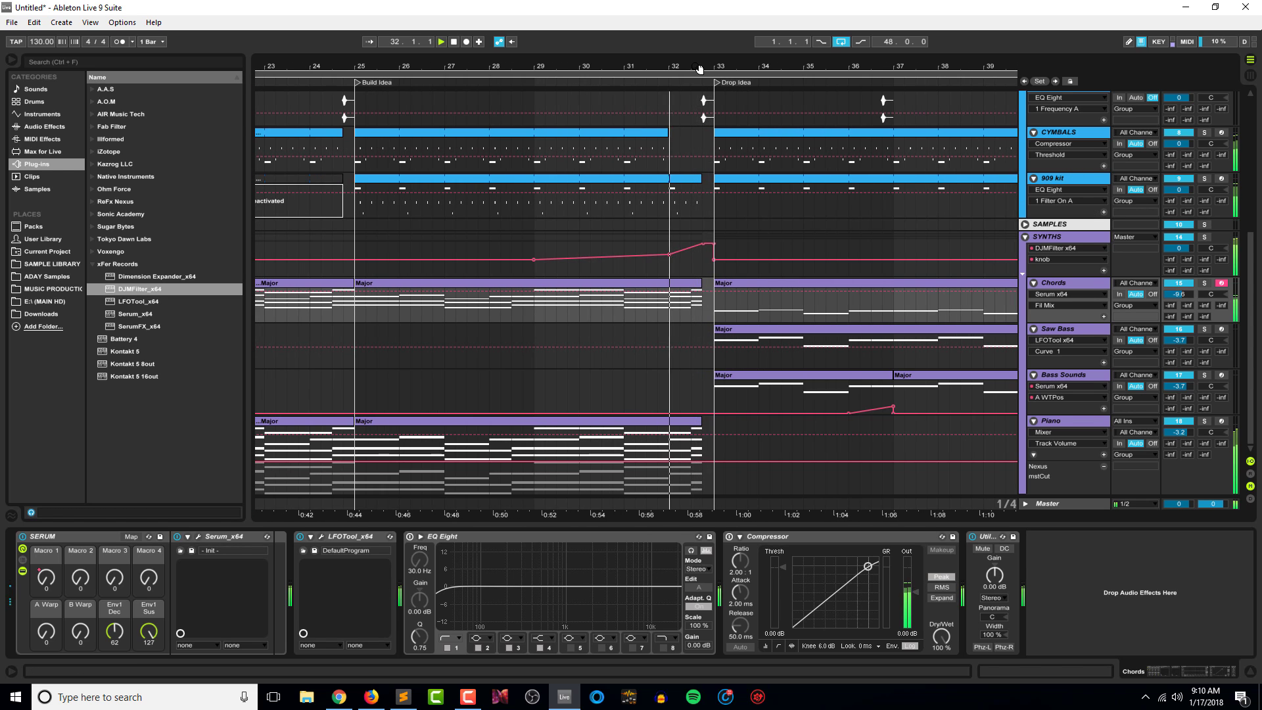
left_click(695, 179)
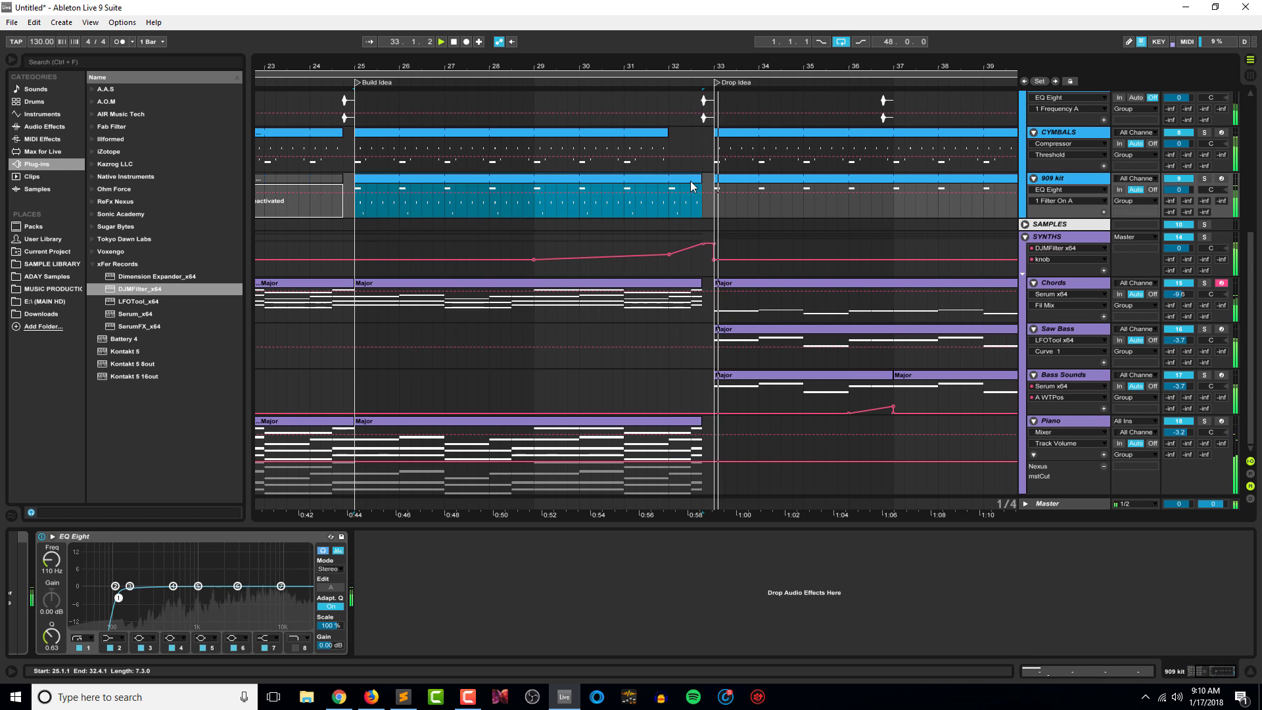
left_click_drag(695, 180, 668, 180)
left_click(630, 200)
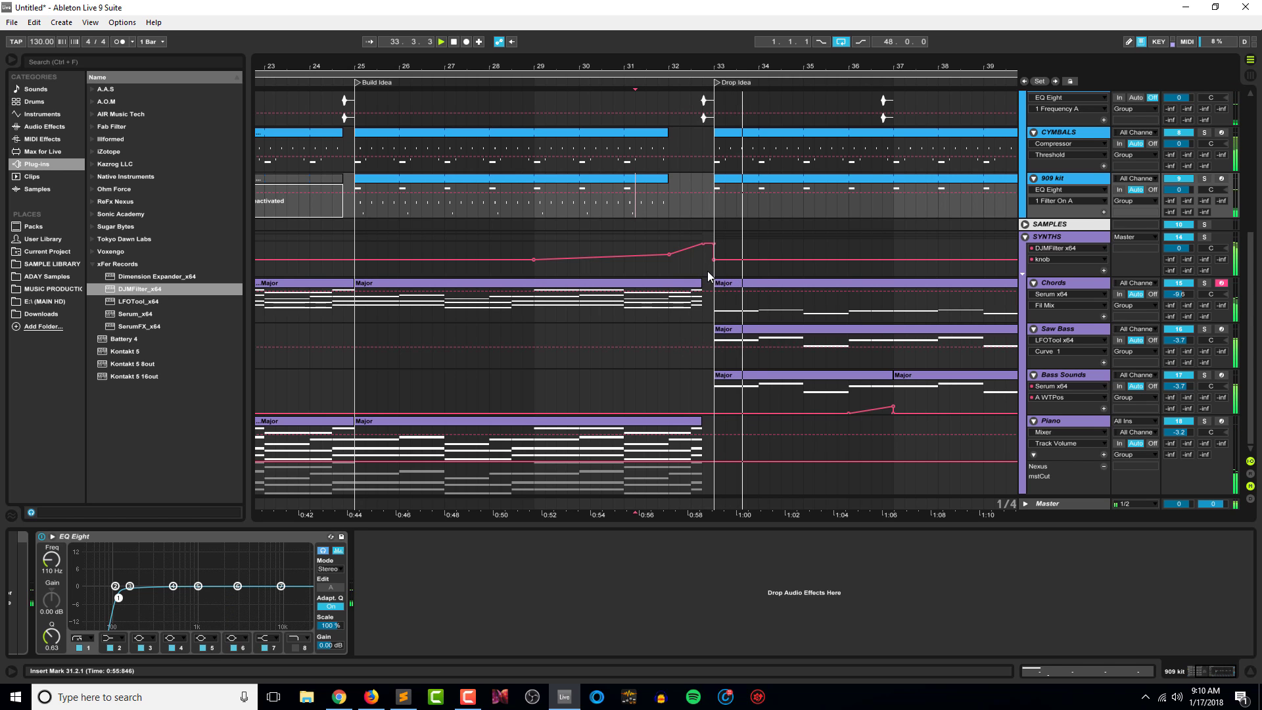
Set the Bass Sounds track's volume to -1.7 and view the whole arrangement while the drop plays.
left_click_drag(1179, 386, 1179, 378)
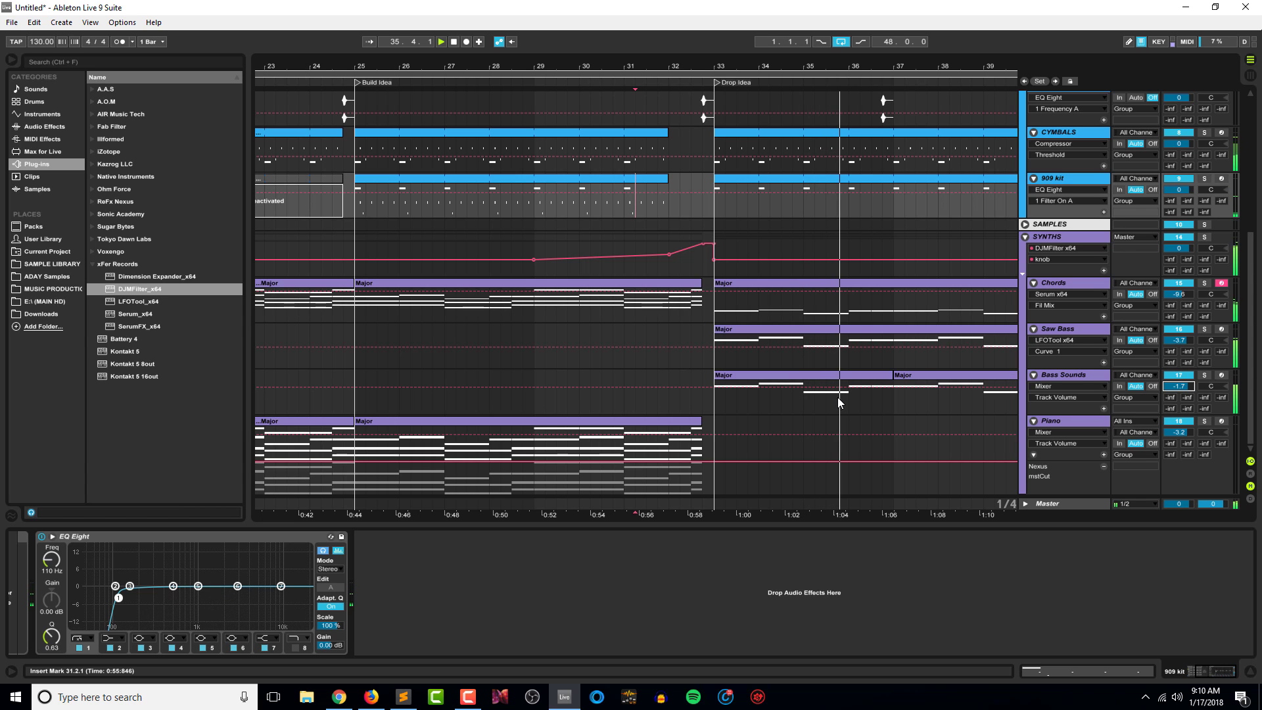
left_click_drag(738, 66, 740, 28)
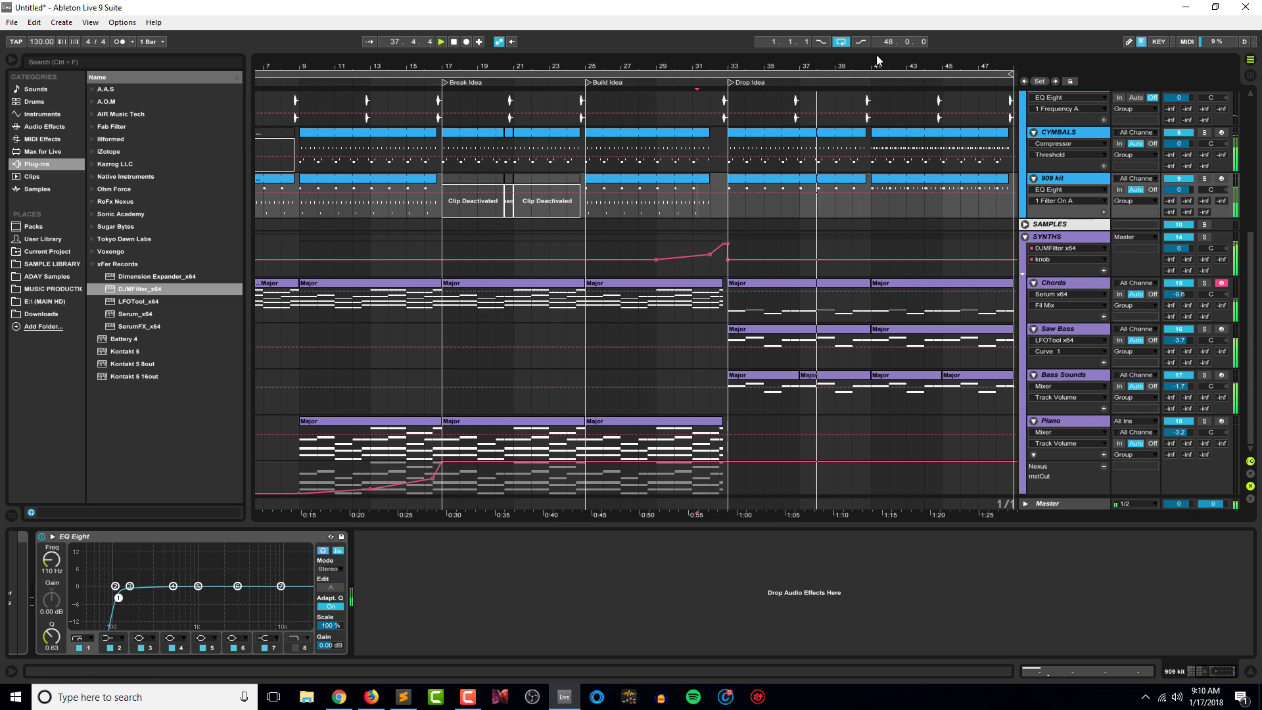
left_click_drag(879, 66, 879, 52)
double_click(827, 72)
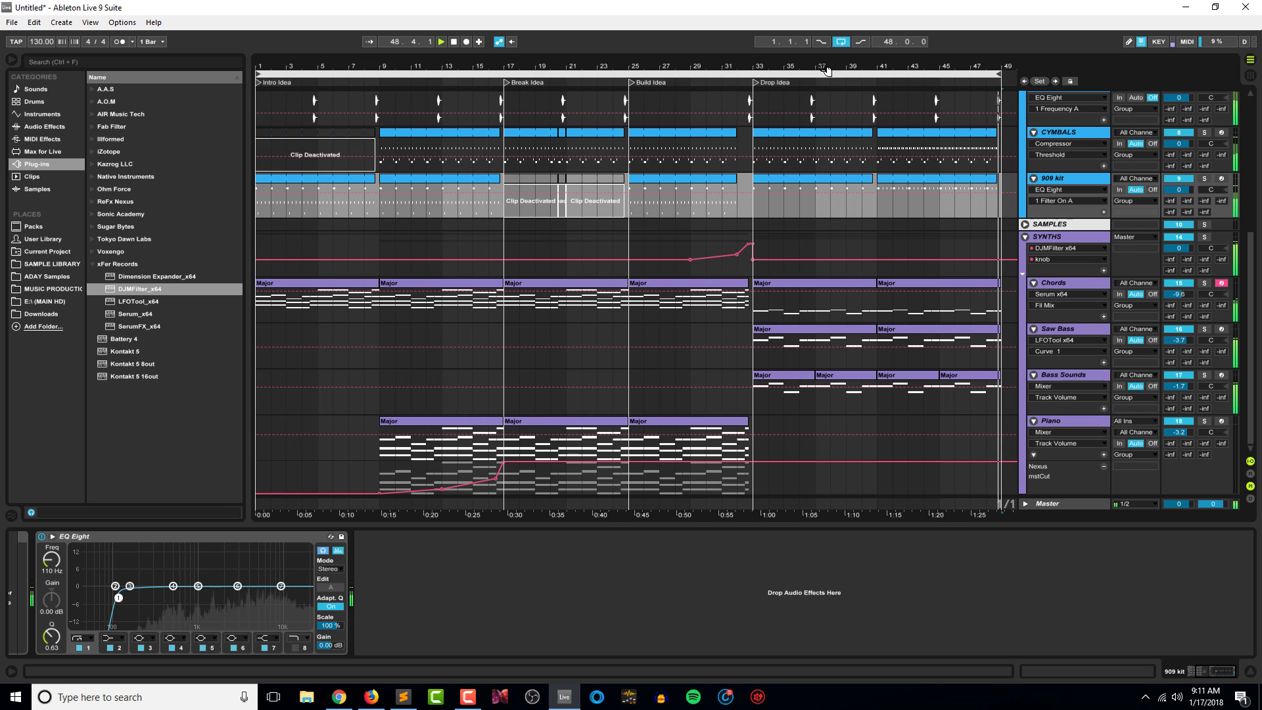
Stop playback and insert a new MIDI track below the Bass Sounds track.
key("space")
left_click_drag(828, 71, 1010, 374)
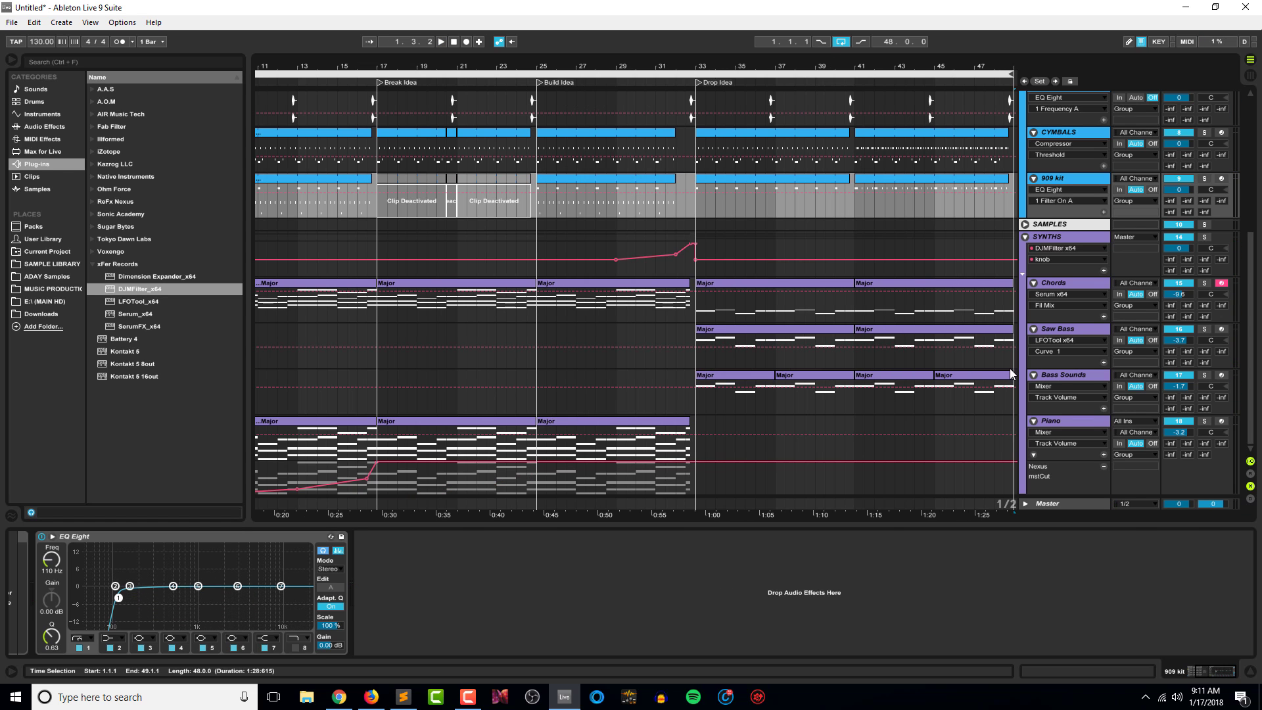
left_click(1060, 381)
key("ctrl+shift+t")
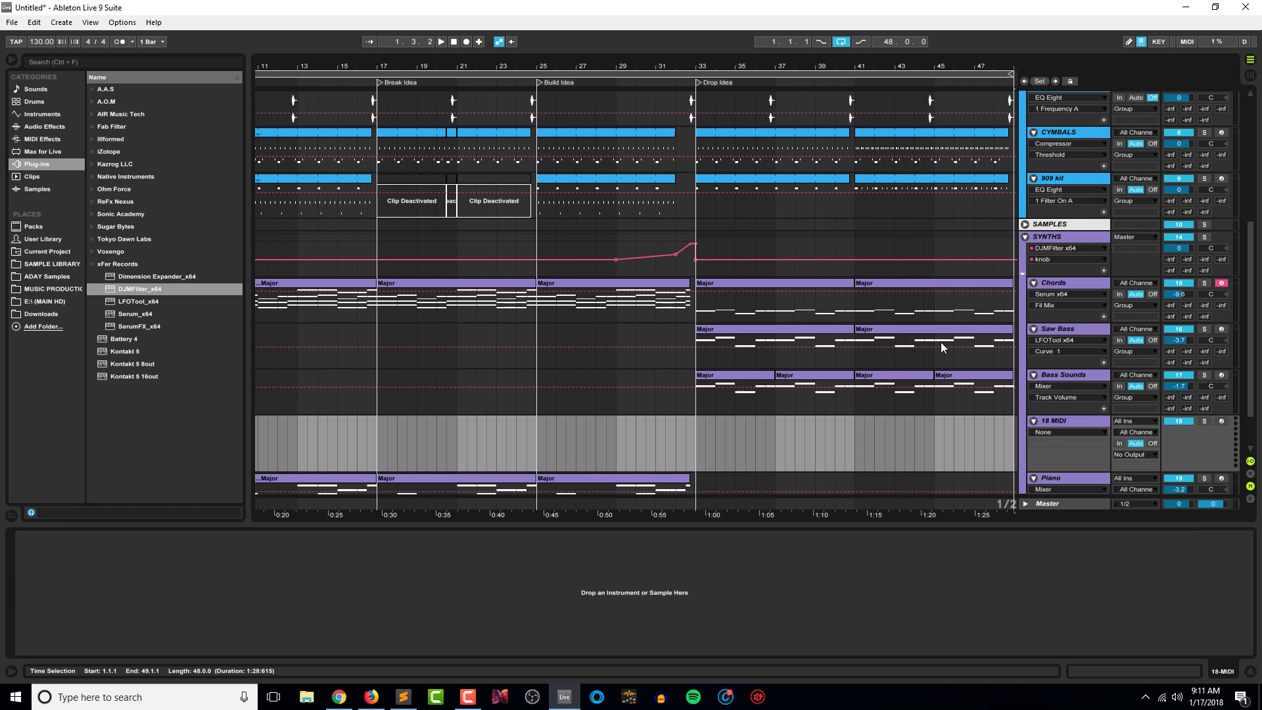
Paste the short bass clip just before bar 41 on the new track and trim the Bass Sounds clip above to end where it starts.
left_click(850, 435)
key("ctrl+v")
left_click(828, 436)
key("space")
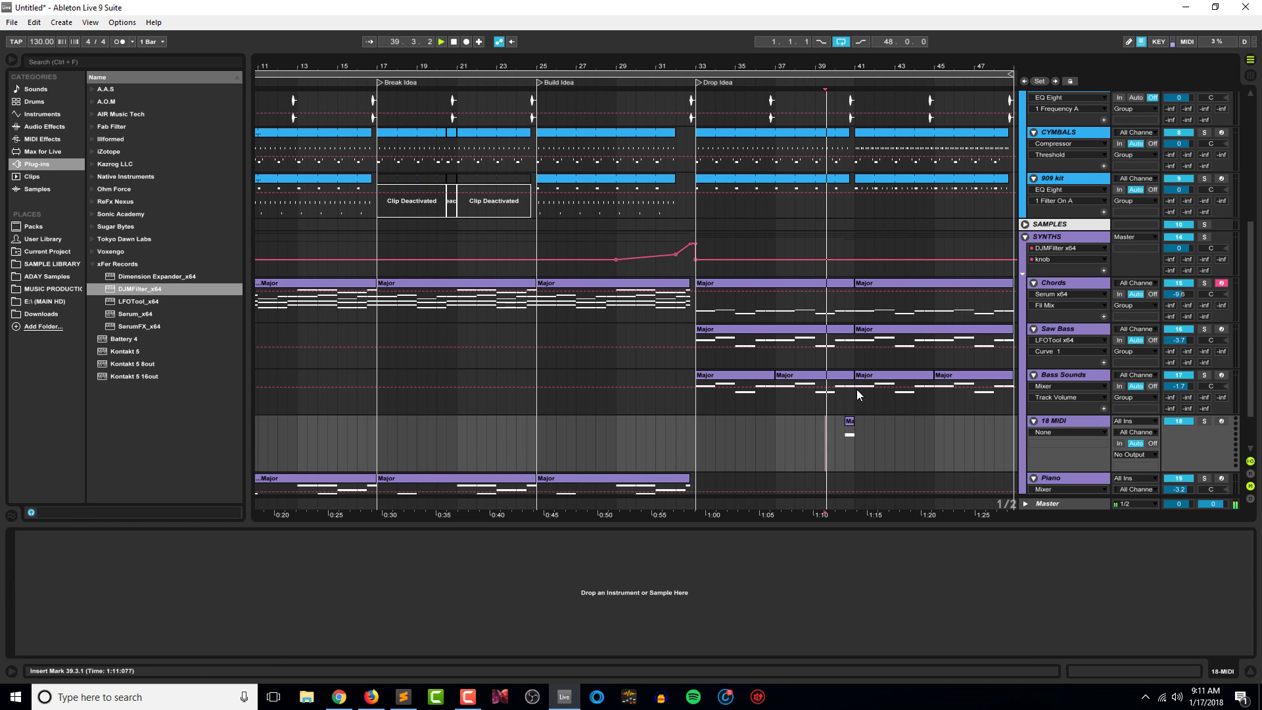
left_click(849, 377)
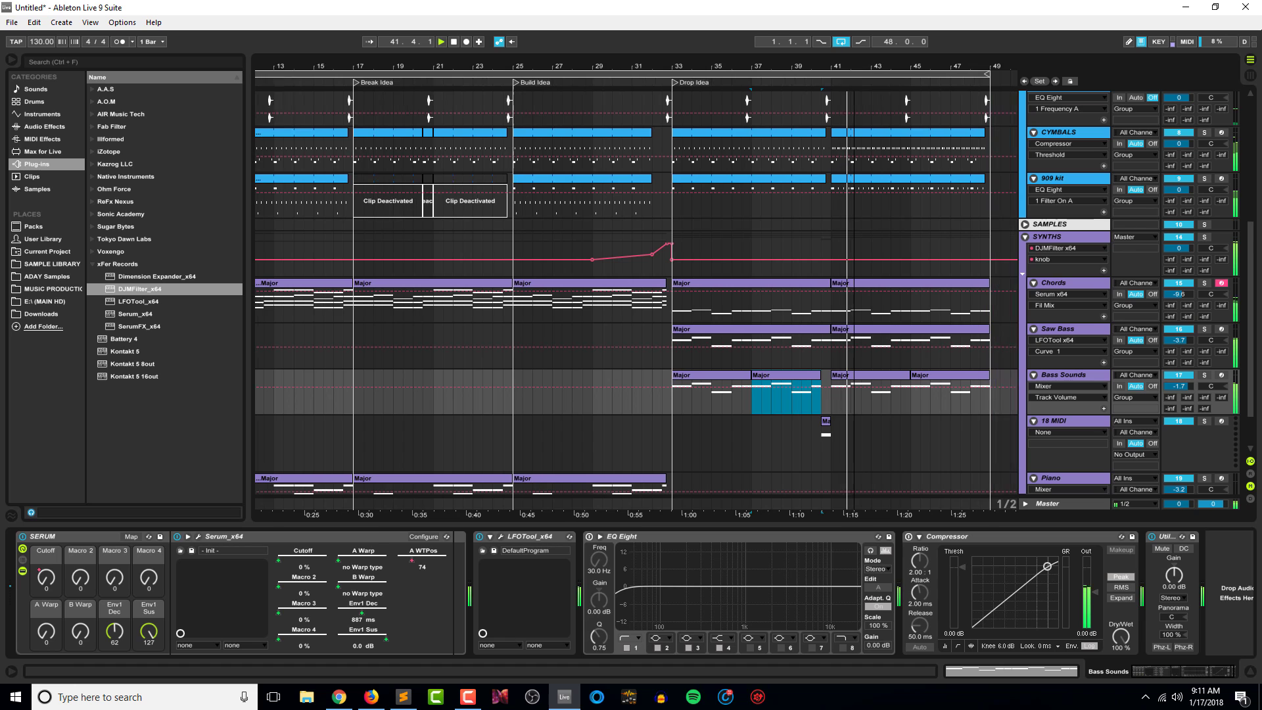
Shorten the last Bass Sounds clip so it ends half a bar before bar 49.
scroll(846, 277, "down", 1)
left_click(892, 378)
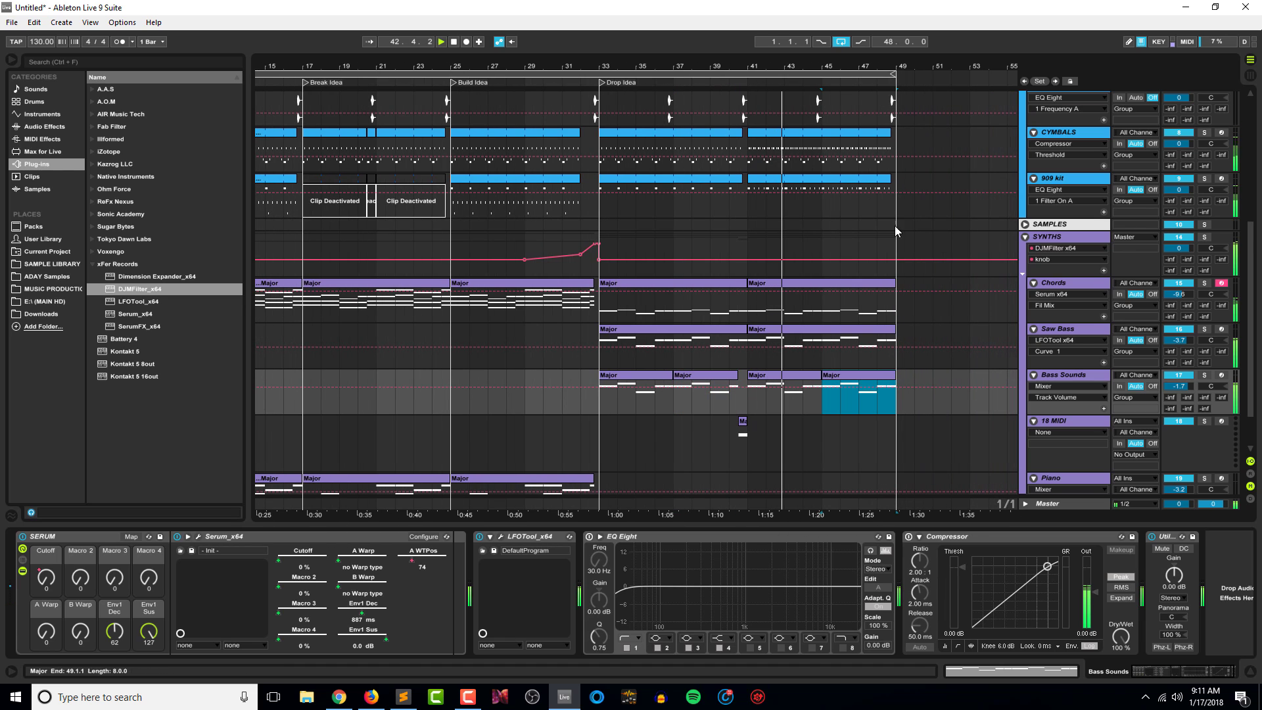
scroll(894, 299, "up", 3)
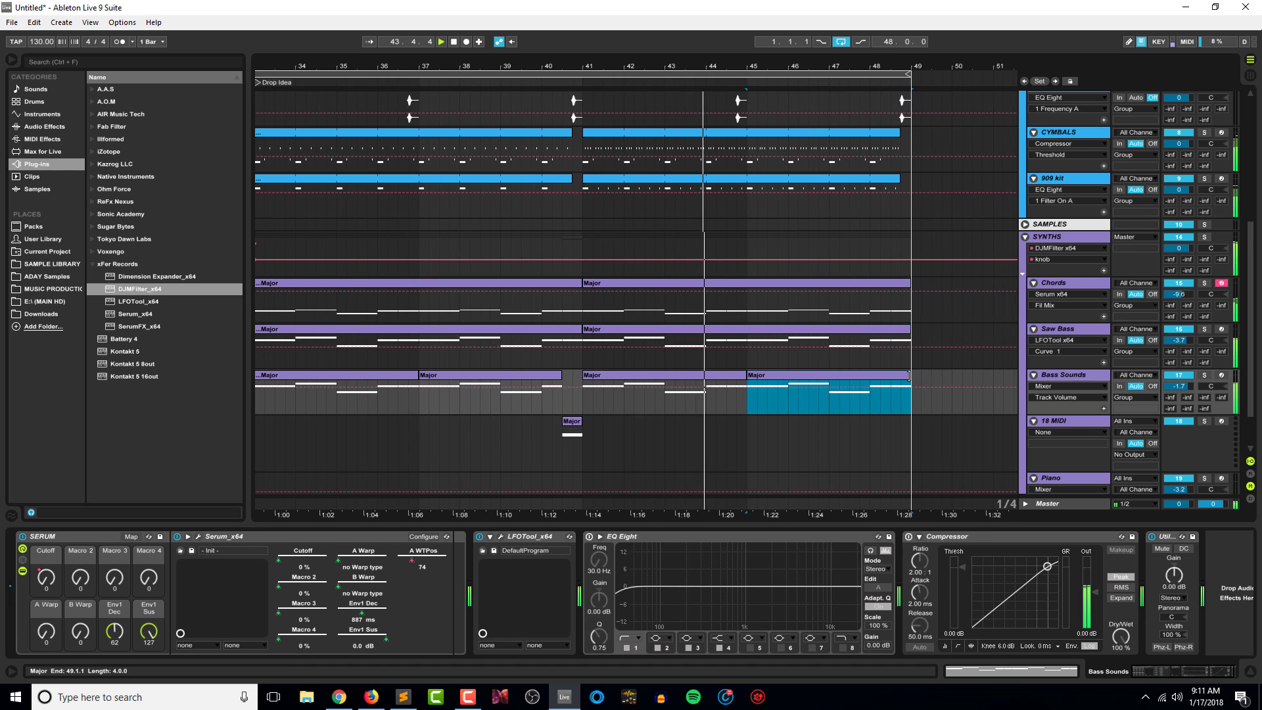
left_click_drag(909, 375, 891, 375)
left_click_drag(583, 443, 418, 448)
key("ctrl+d")
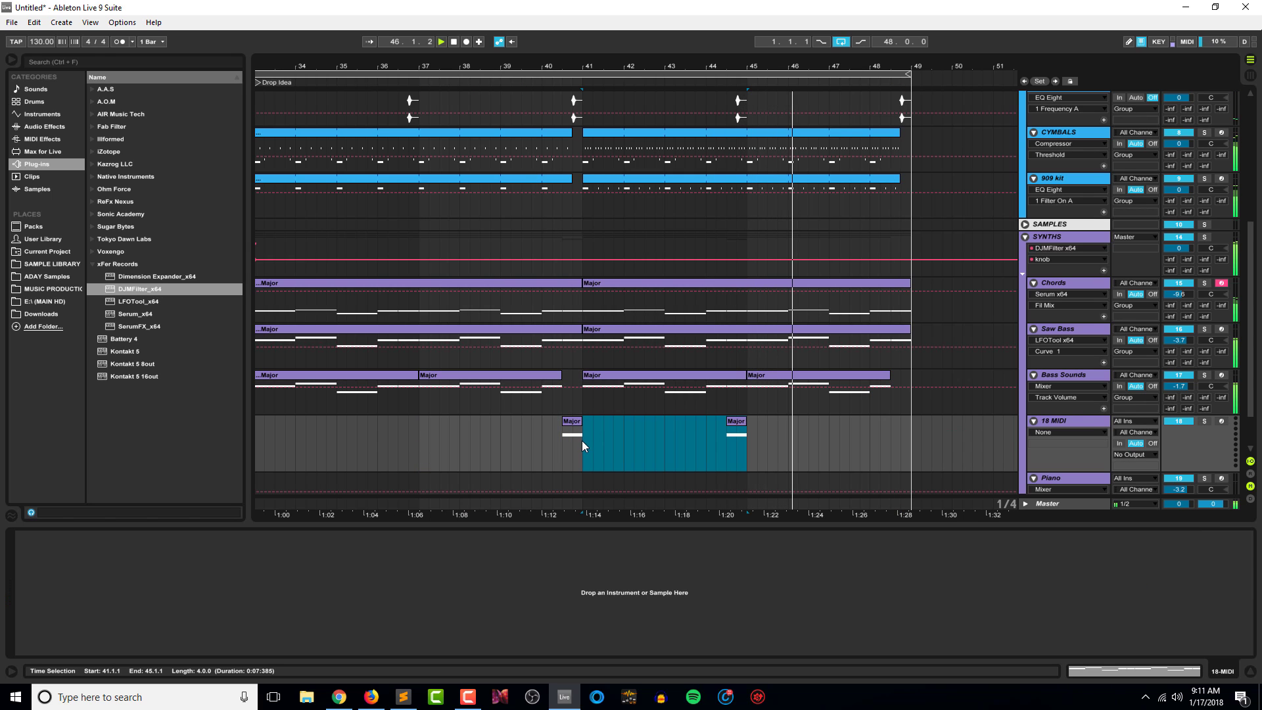
key("ctrl+z")
Duplicate the eight bars ending at bar 41 on the new track so the short clip repeats just before bar 49.
left_click_drag(532, 439, 254, 438)
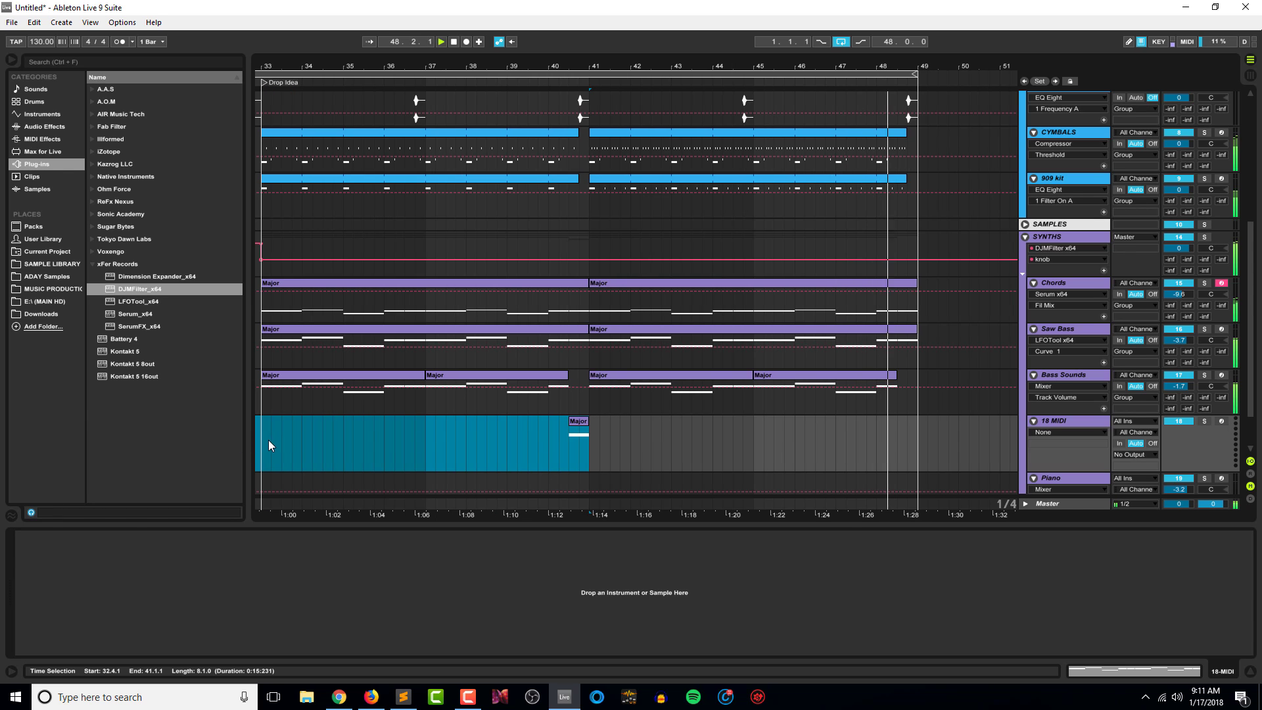
key("ctrl+d")
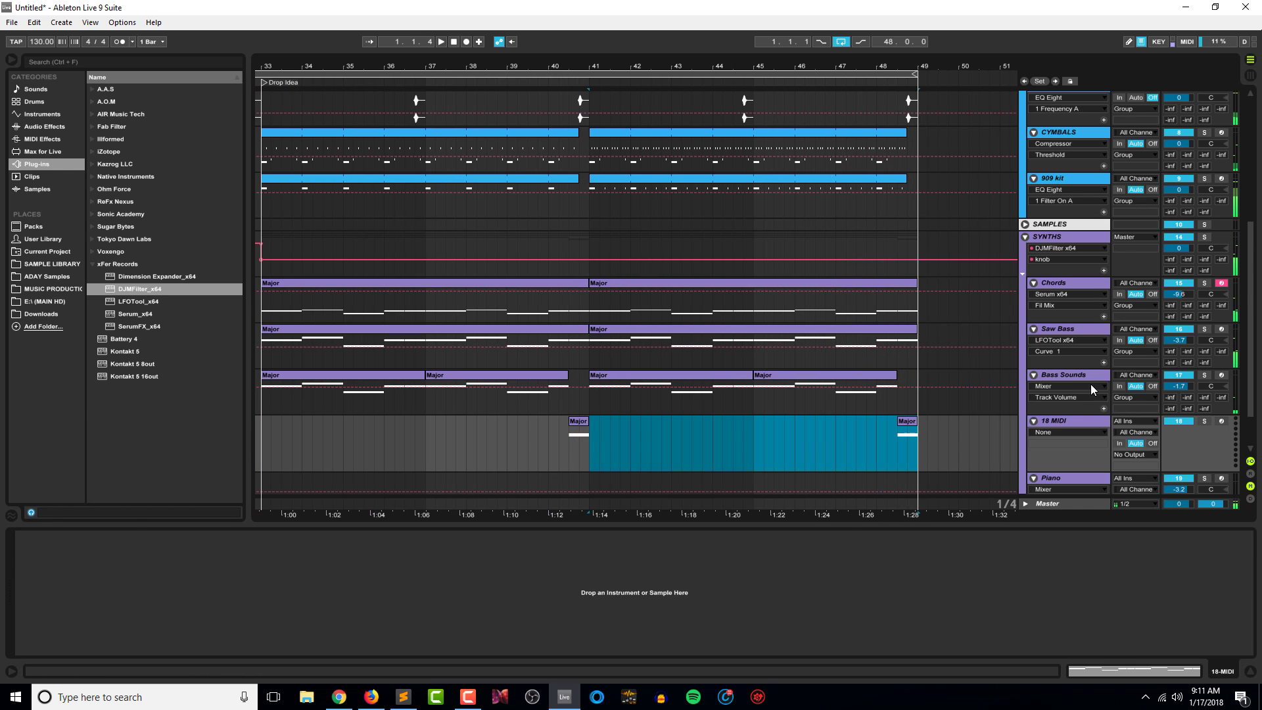
Load the Serum_x64 instrument onto the new 18 MIDI track and reposition its window.
left_click(1079, 419)
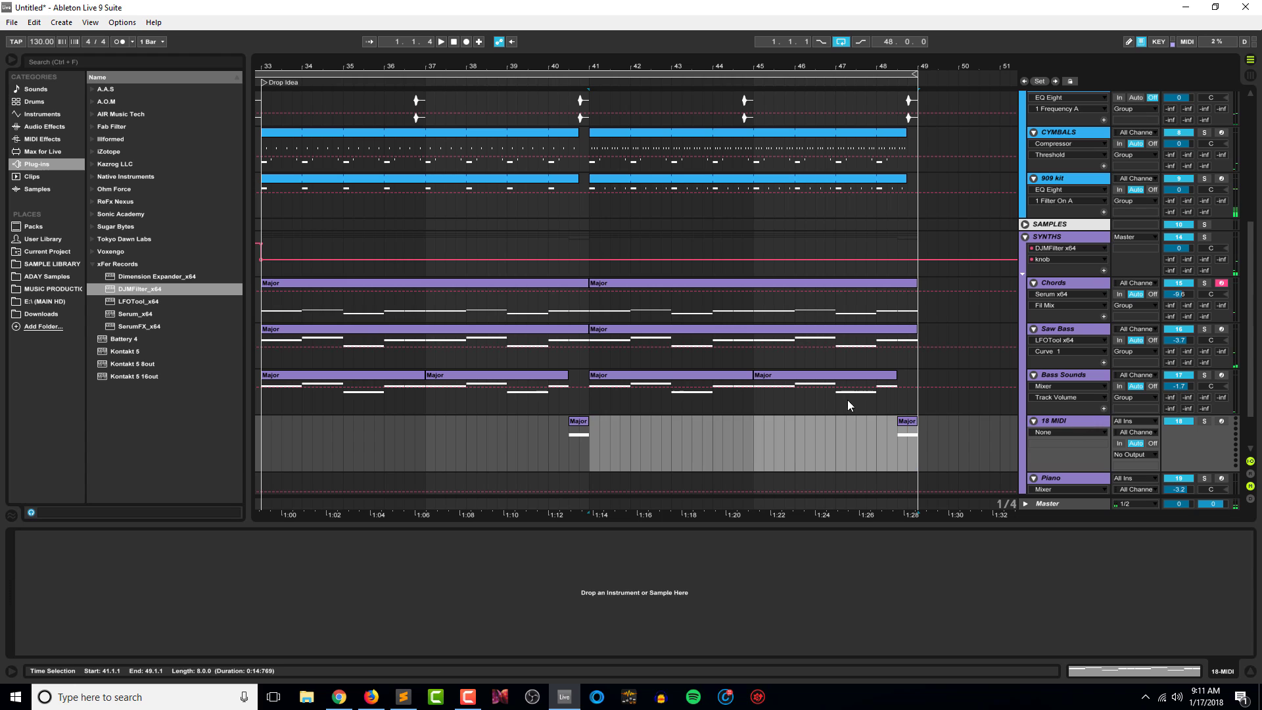
left_click(35, 166)
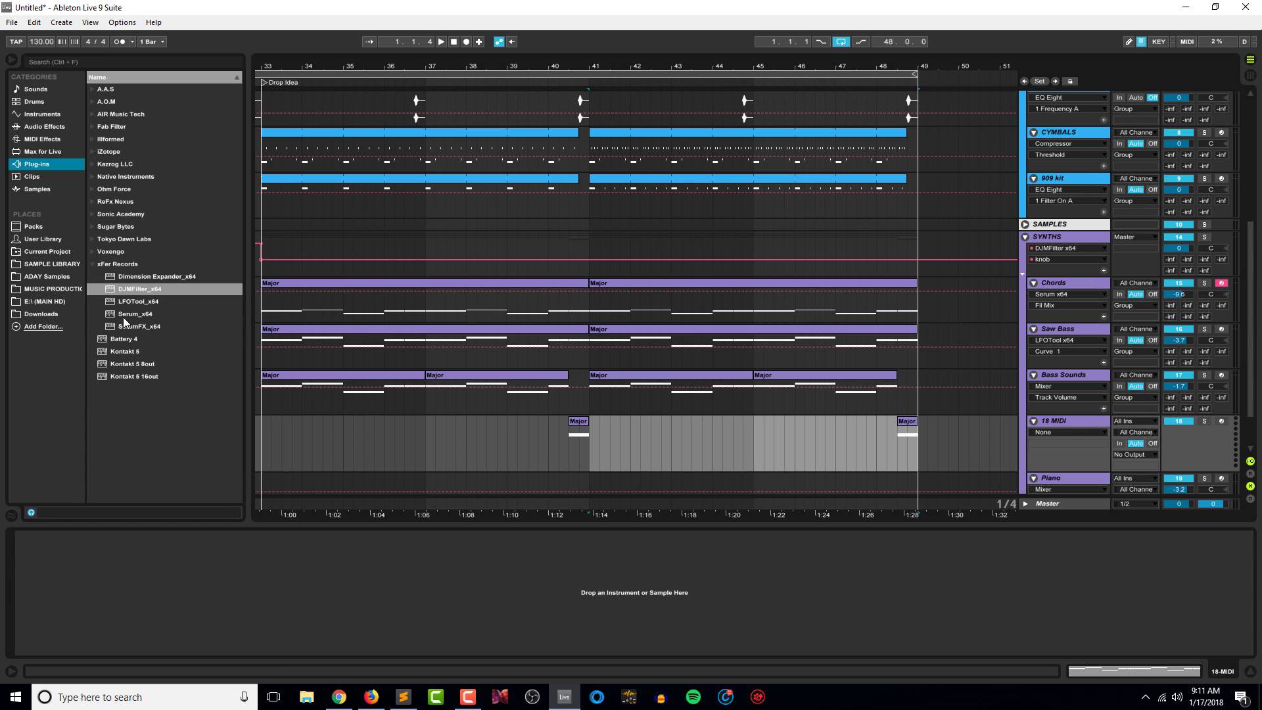
left_click_drag(125, 323, 484, 437)
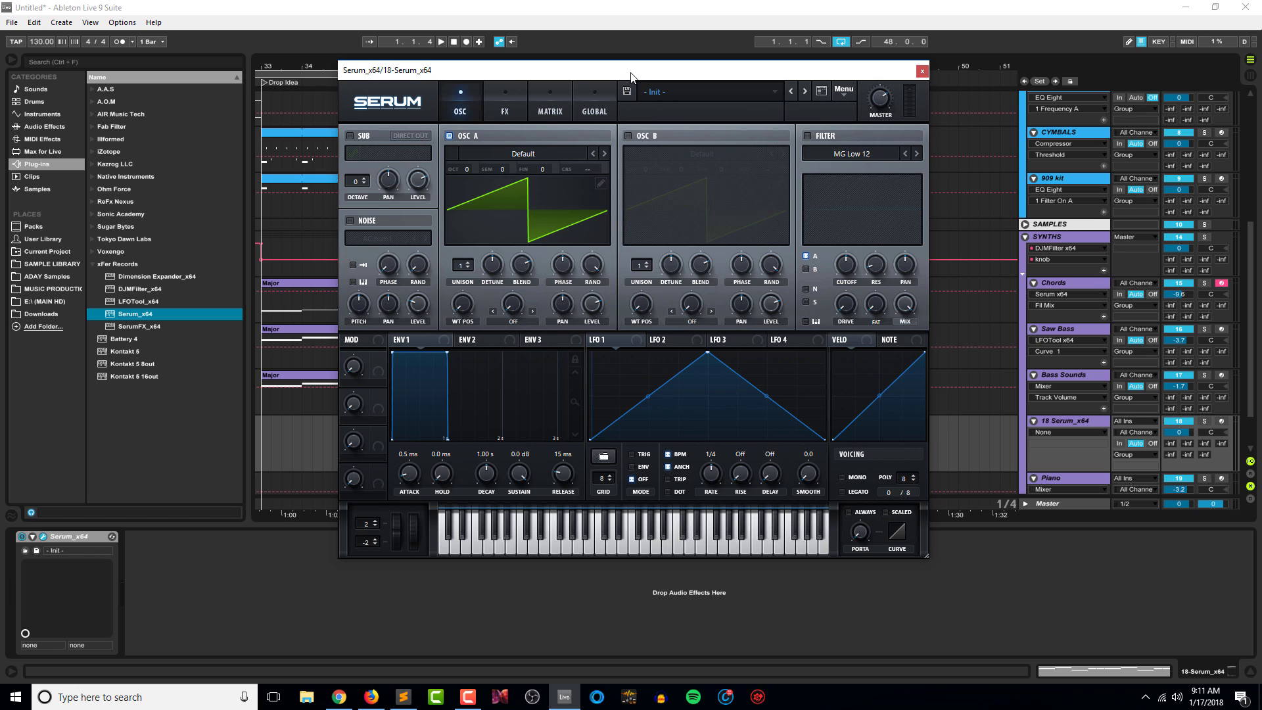
left_click_drag(631, 76, 641, 100)
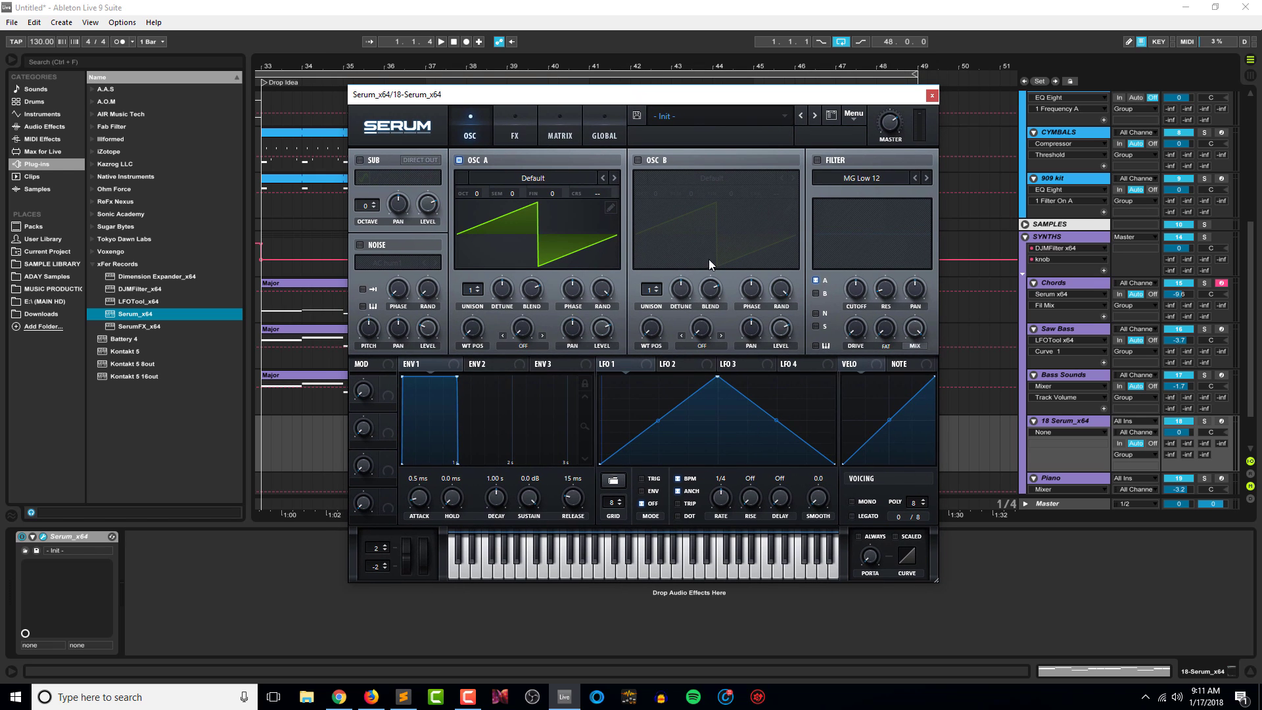
Load the Triangle 7 wavetable from TRS - FM vol.1 Wavetables into oscillator A and start playback.
left_click(529, 178)
mouse_move(526, 279)
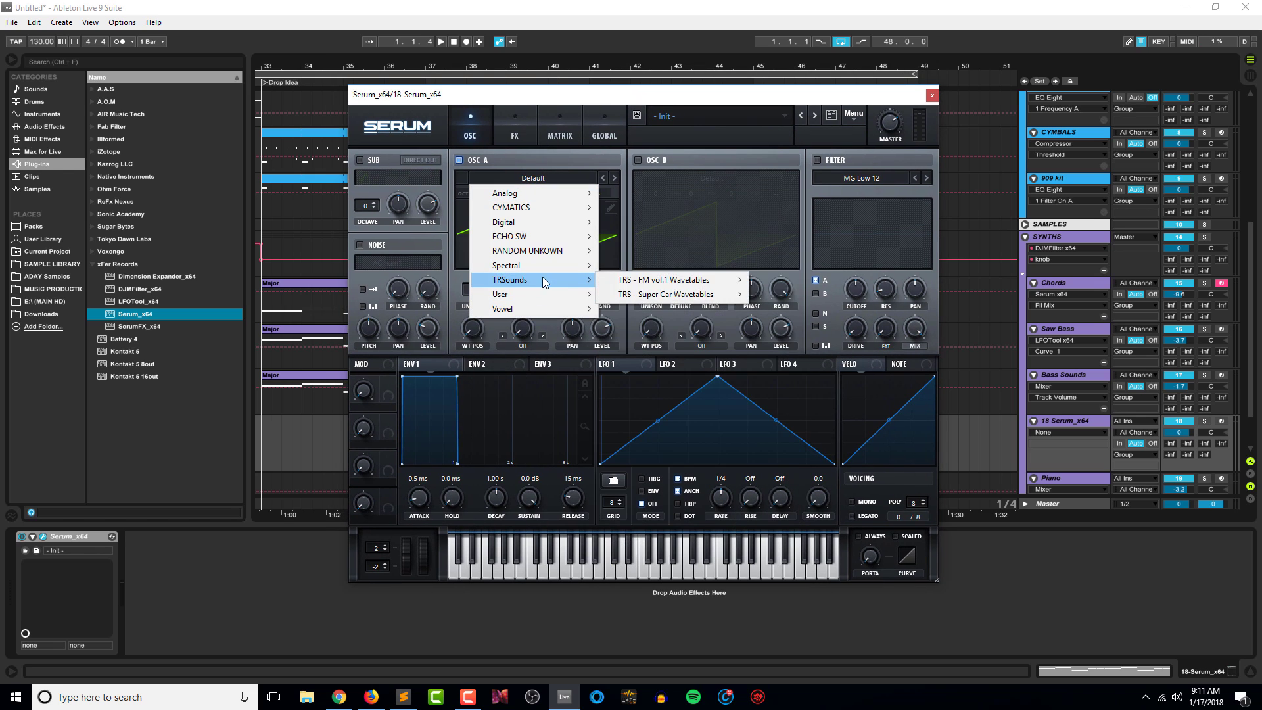
mouse_move(664, 279)
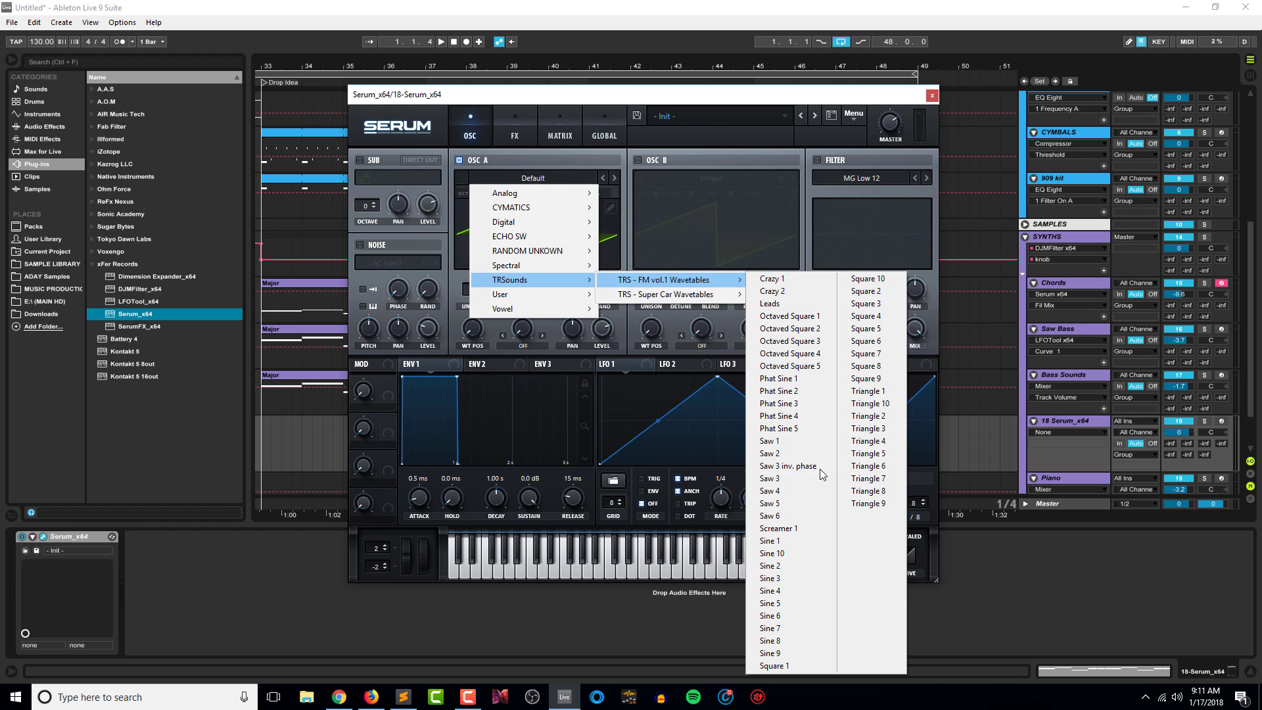
left_click(869, 478)
key("space")
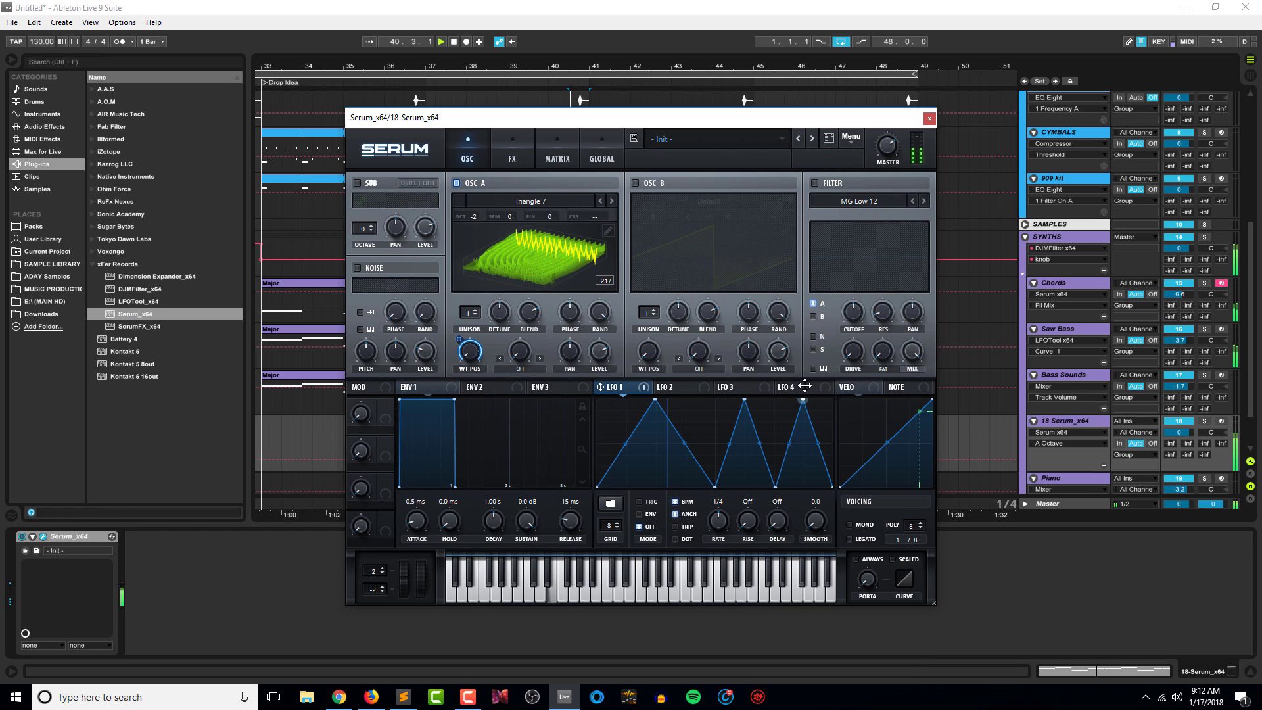
Set LFO 1's rate to 1/2 and bow the slopes of its three peaks outward.
left_click_drag(718, 517, 728, 530)
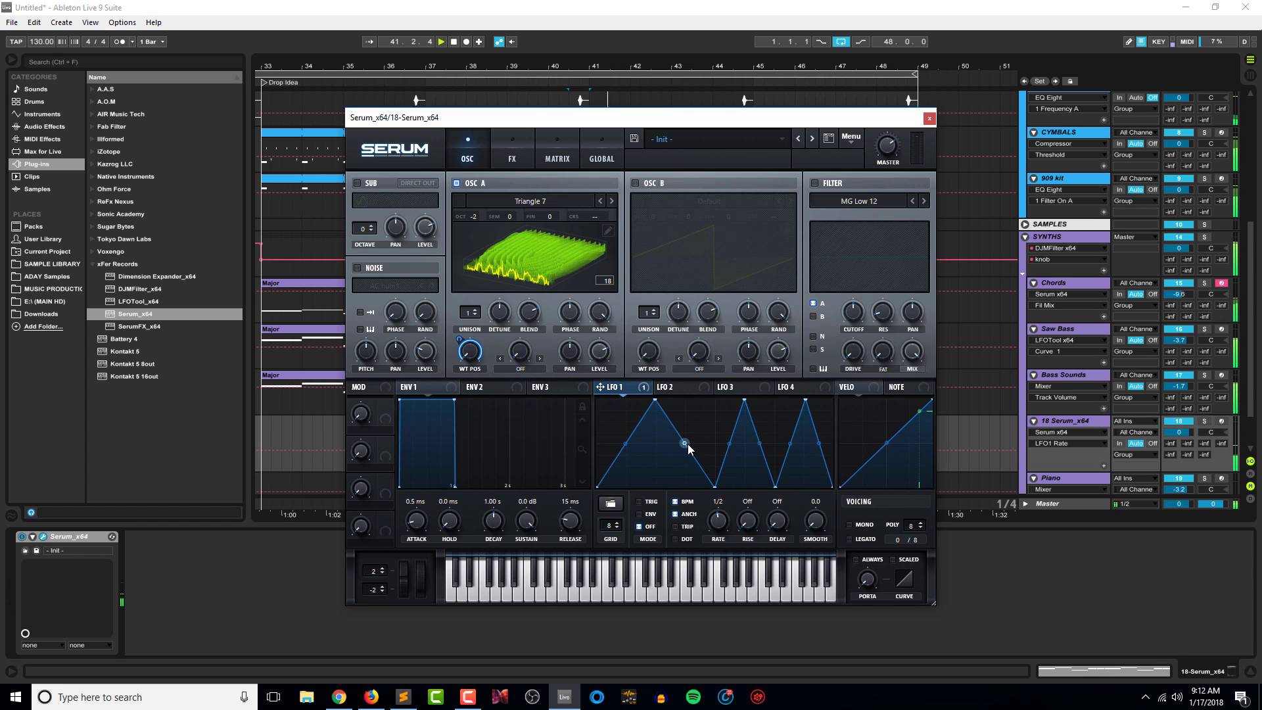
left_click_drag(688, 446, 689, 421)
left_click_drag(760, 443, 790, 422)
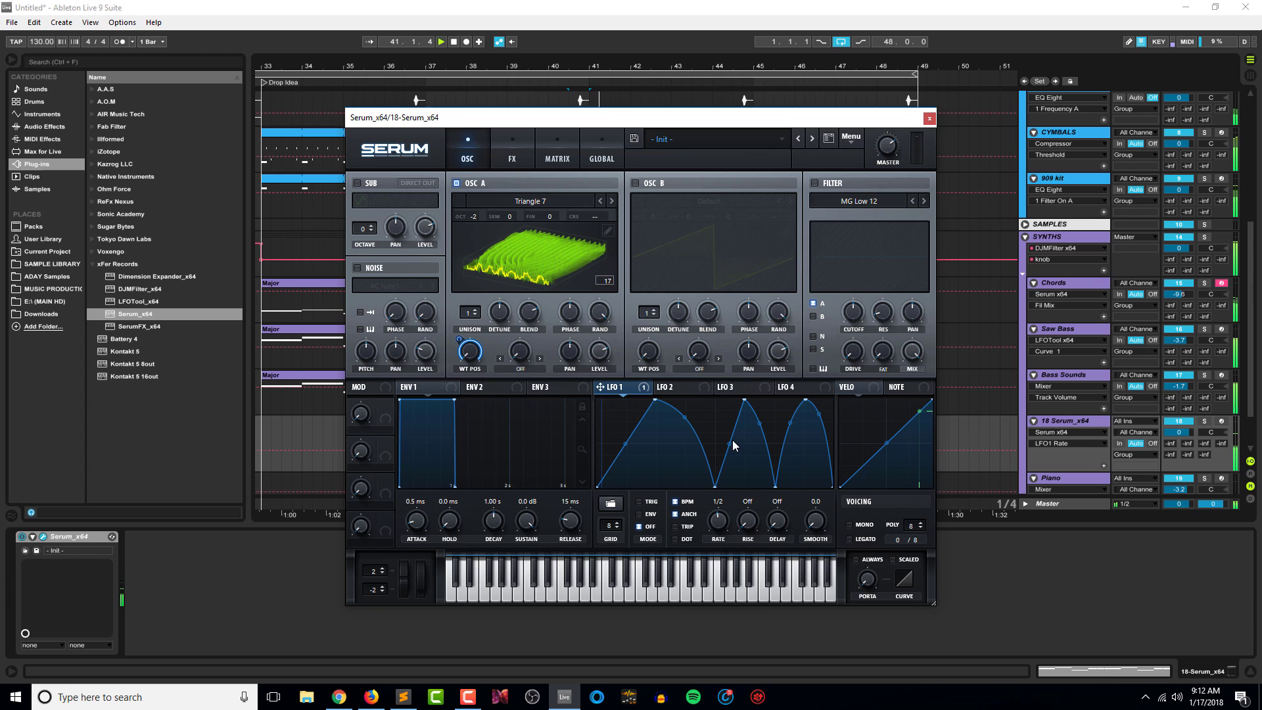
Step oscillator A to another wavetable and open the LFO 1 shape presets.
left_click(611, 201)
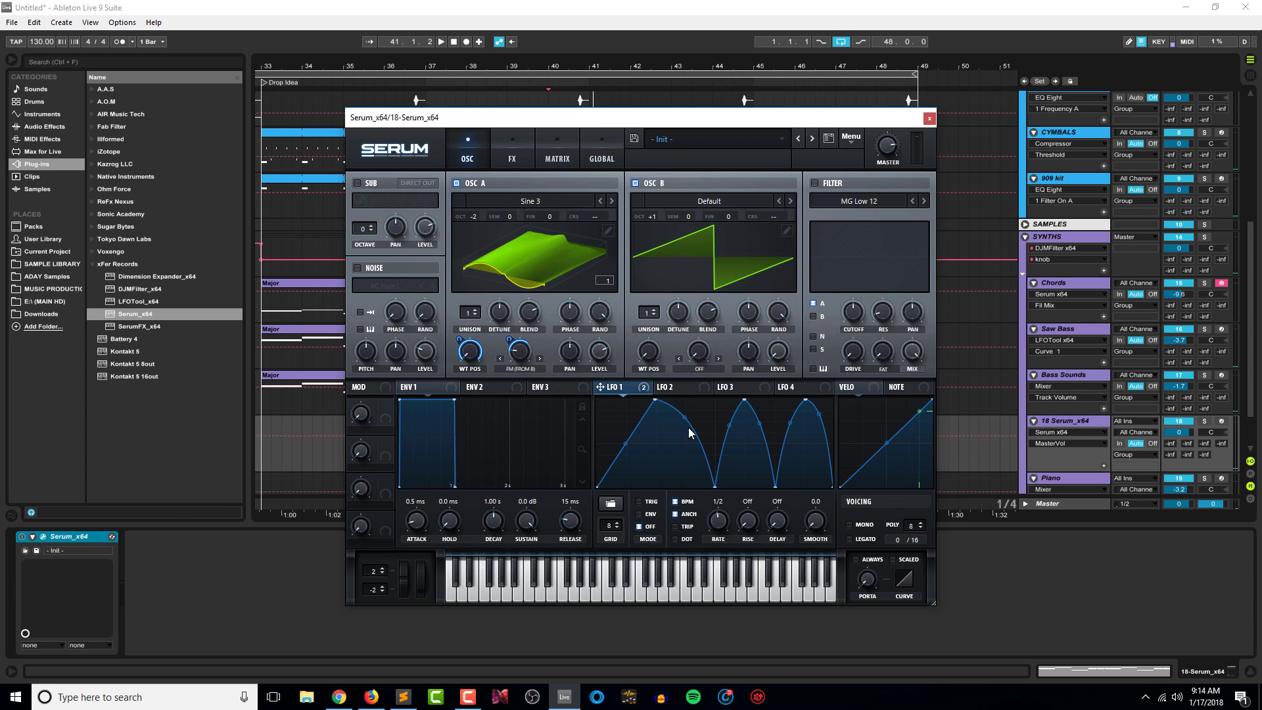
left_click(612, 505)
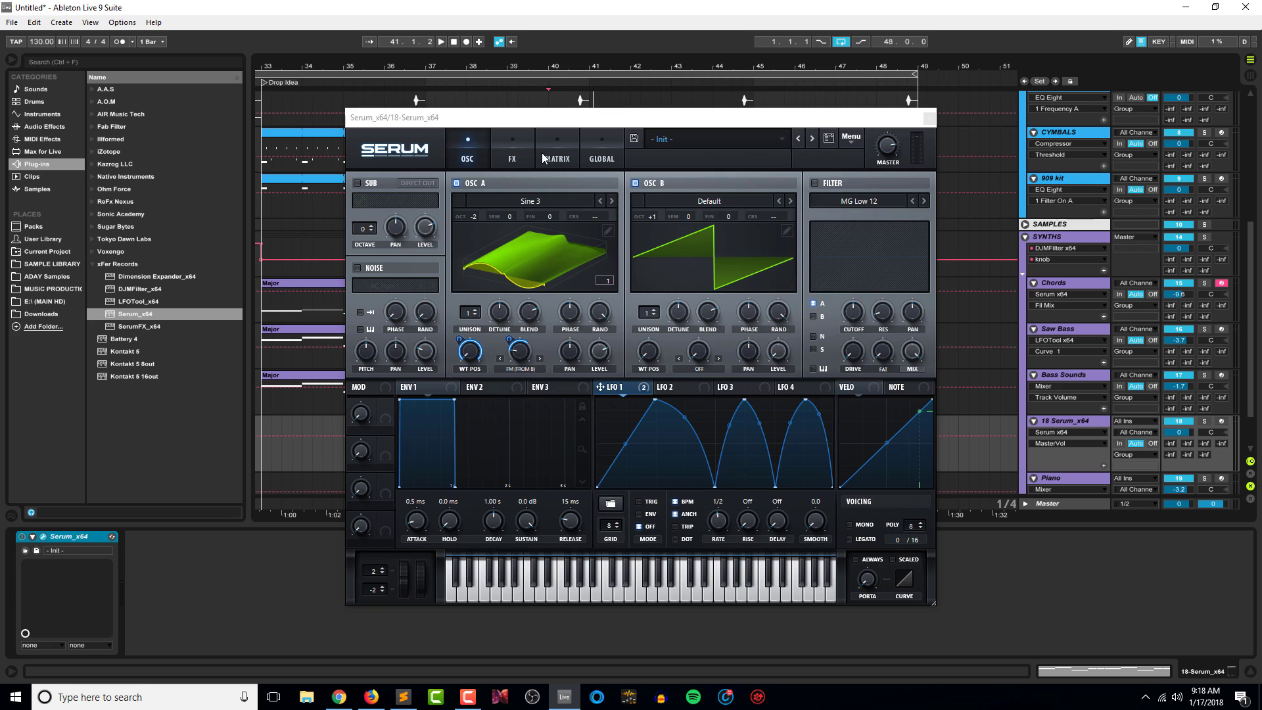
Browse the TRSounds presets in Serum and load BS - Flux me bb.
left_click(710, 138)
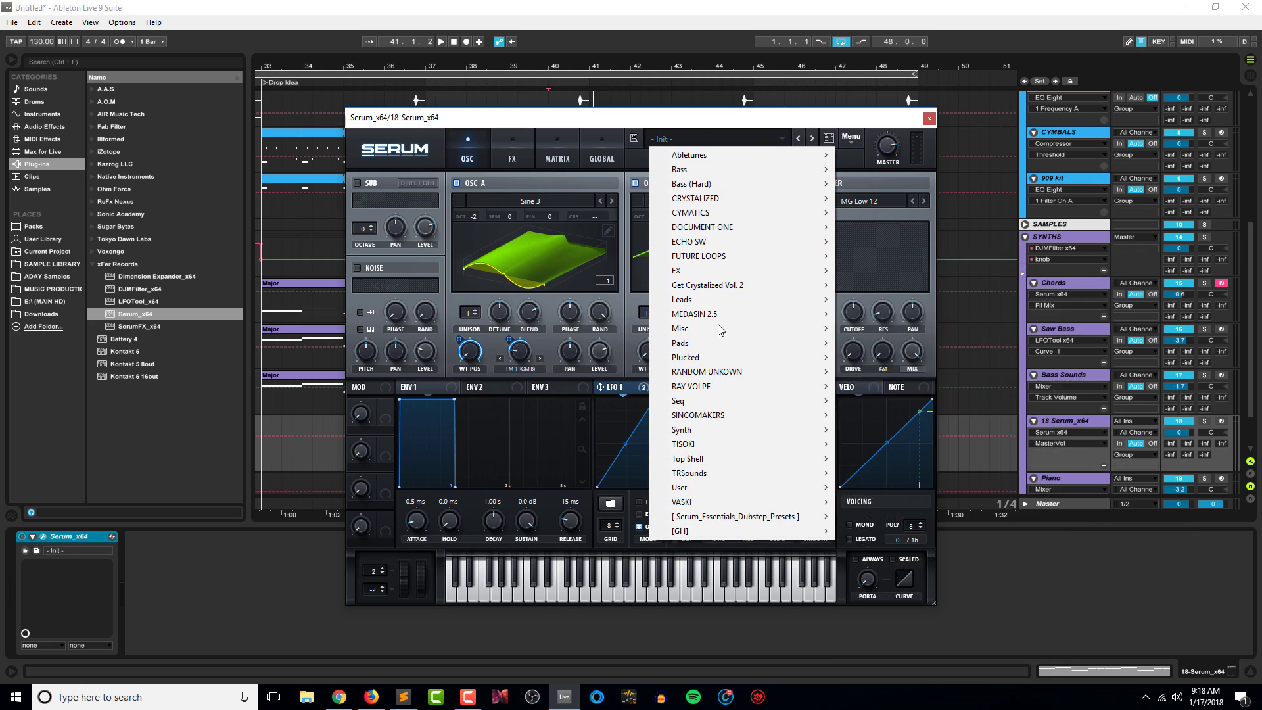
mouse_move(723, 474)
mouse_move(918, 520)
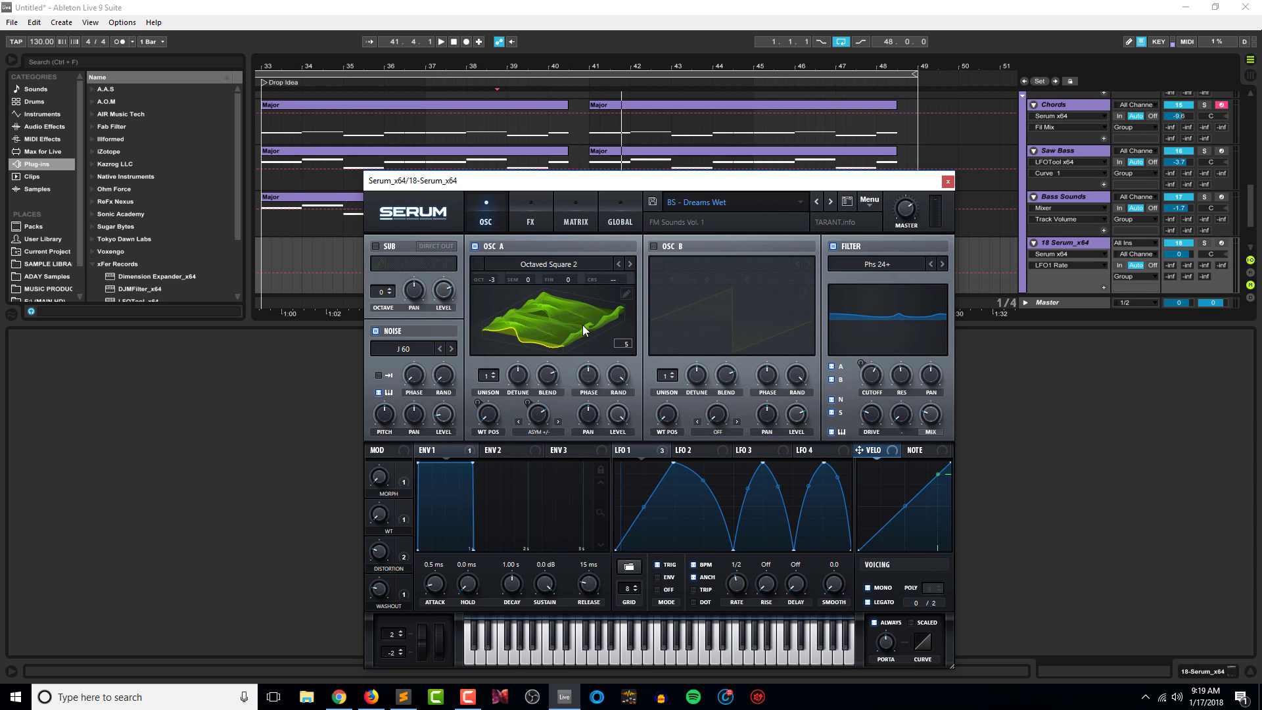
left_click(828, 202)
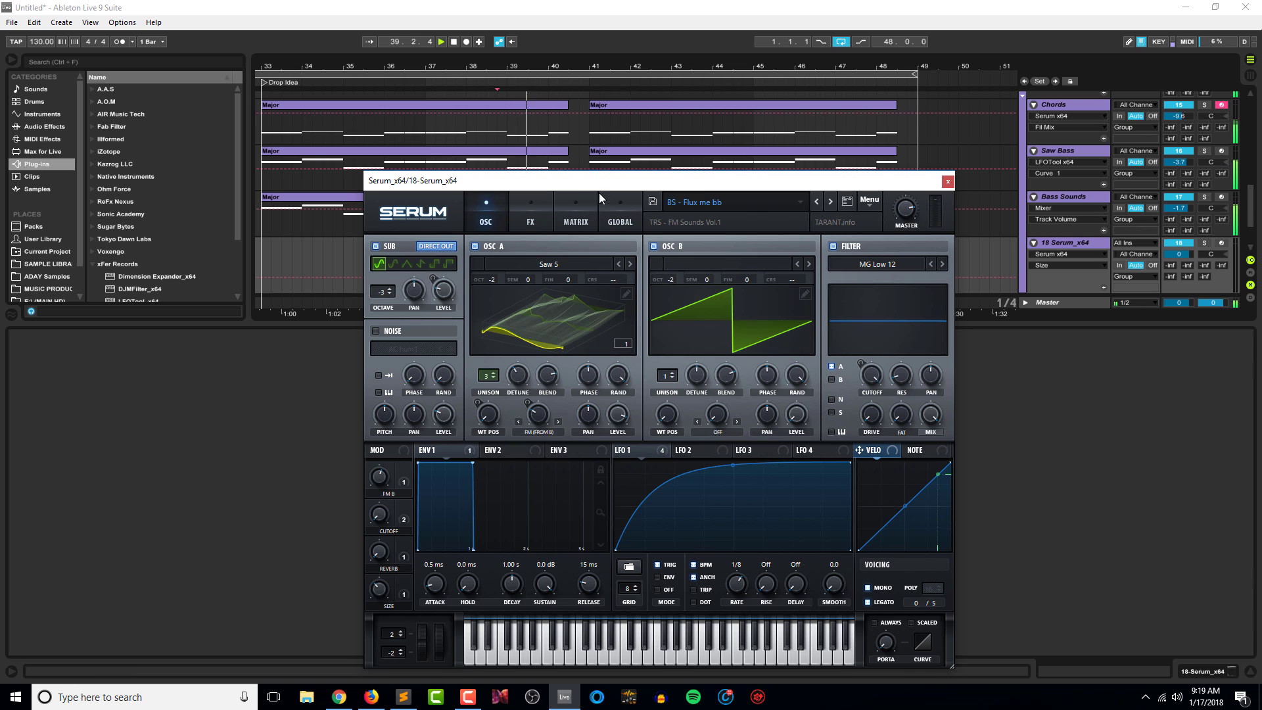
left_click_drag(607, 184, 593, 156)
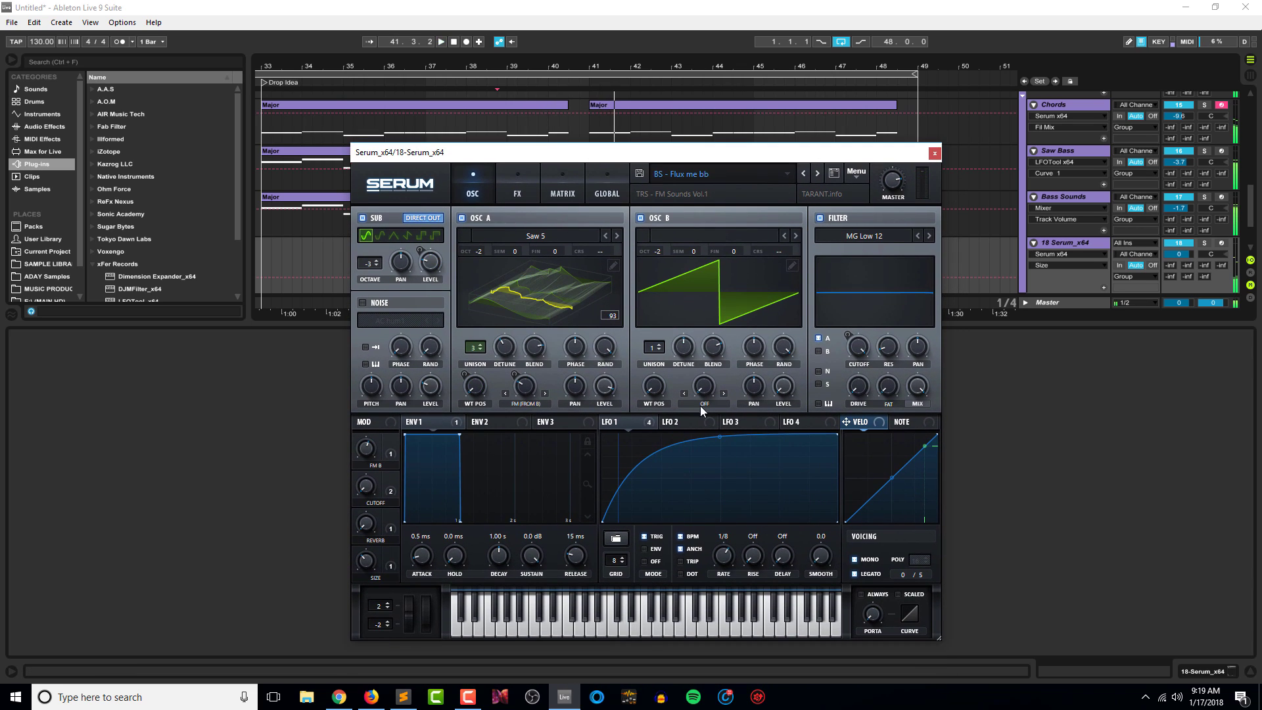
Load the saved three-peak user shape into LFO 1 and play the drop to hear it.
left_click(616, 539)
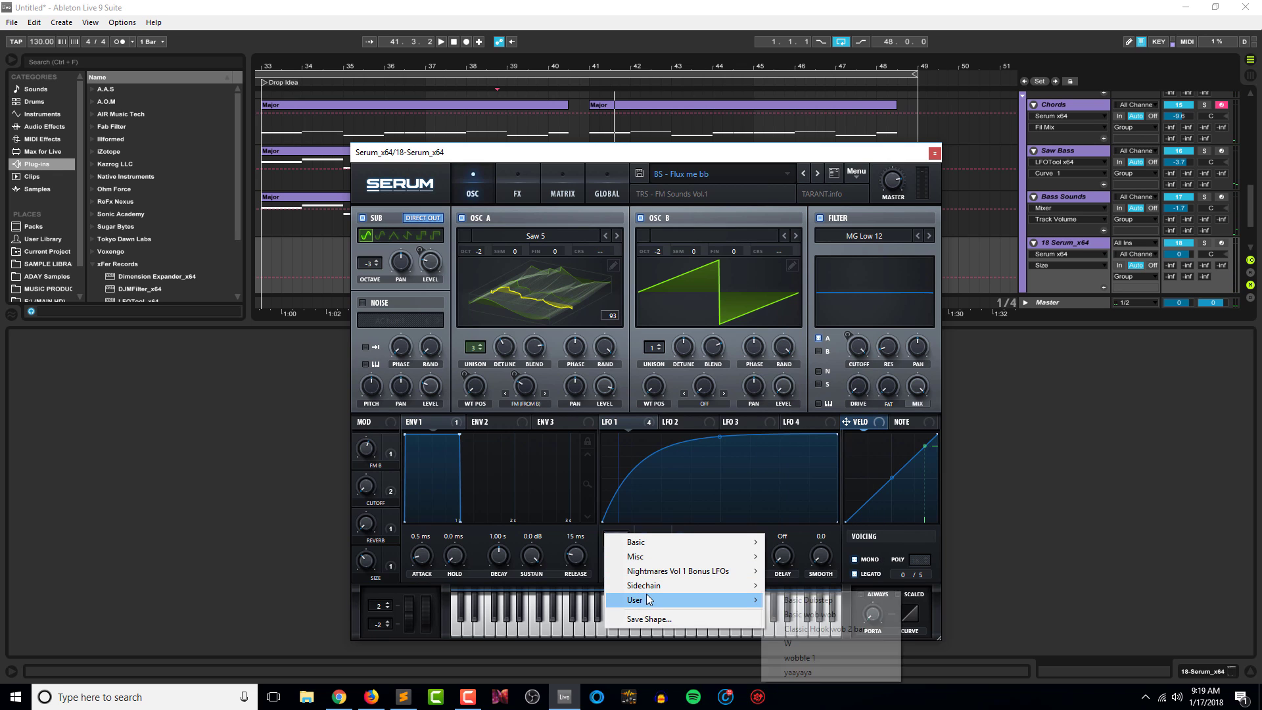
mouse_move(691, 614)
left_click(842, 617)
key("space")
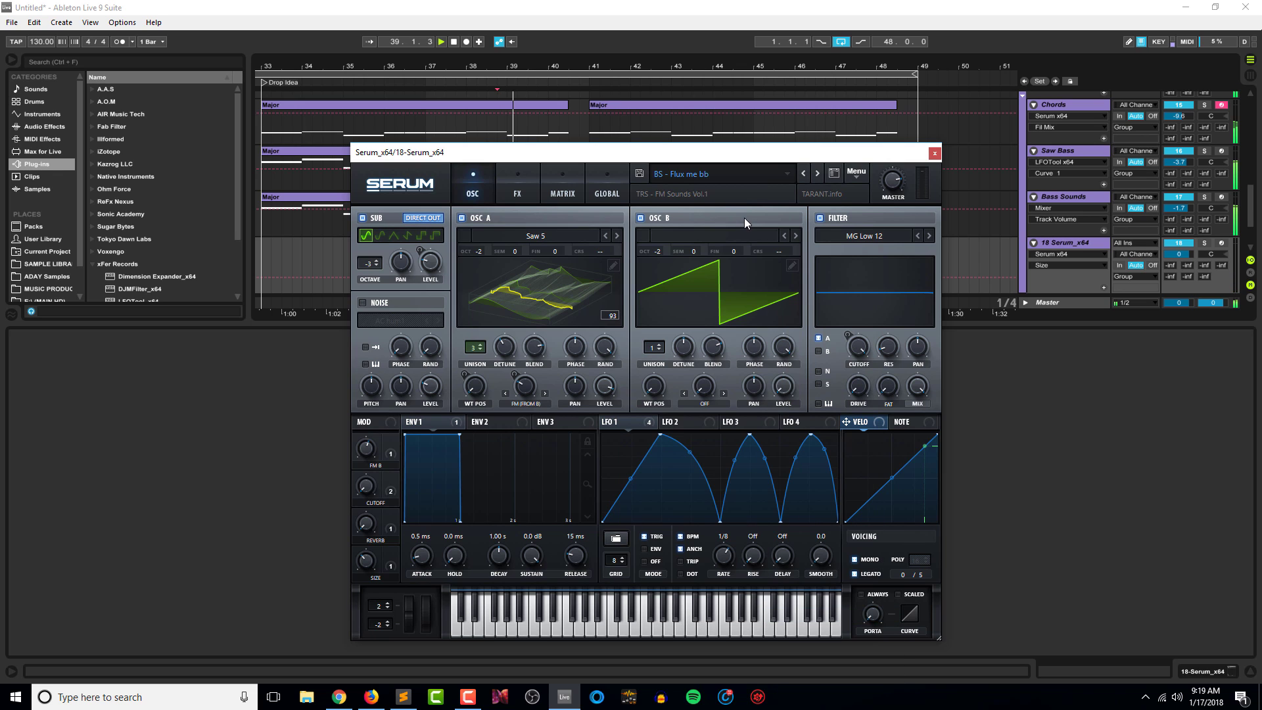
left_click_drag(778, 159, 783, 158)
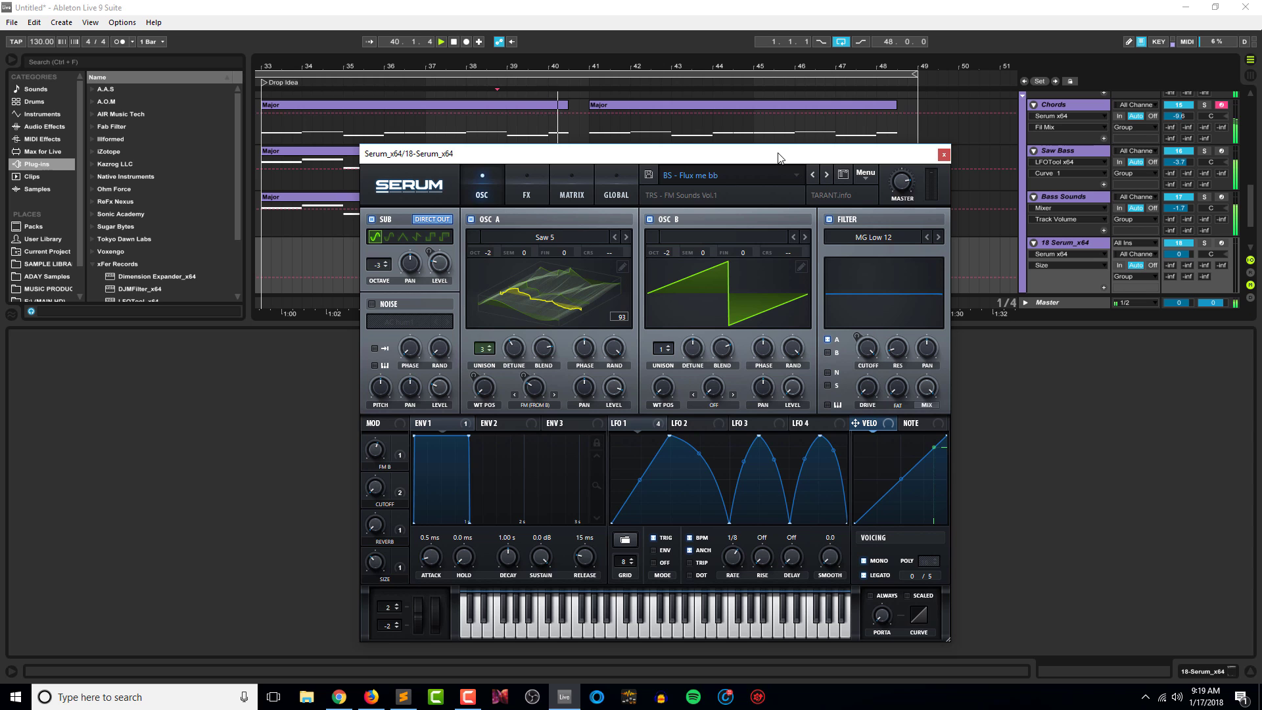
Replay from around bar 39 and set LFO 1's rate to 1/2 and oscillator B's octave to -3 in the new track's Serum.
left_click(507, 127)
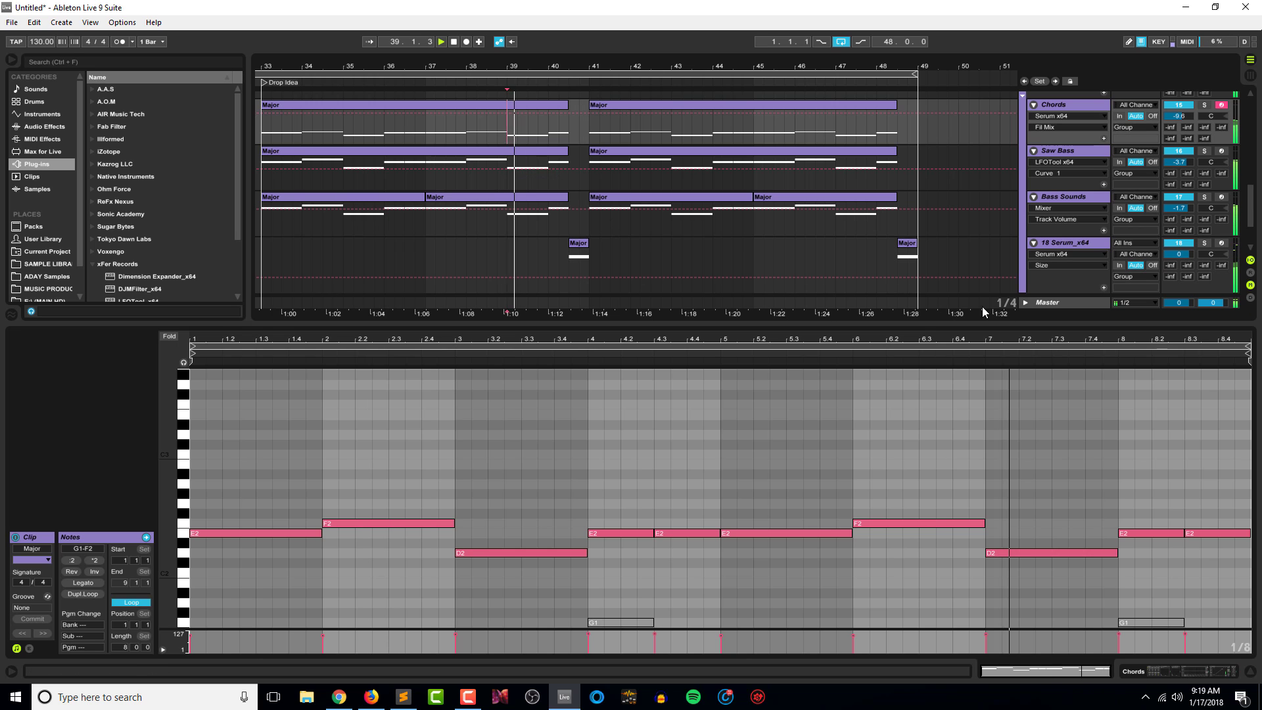
left_click(1056, 243)
left_click_drag(741, 566, 747, 577)
left_click_drag(867, 153, 867, 135)
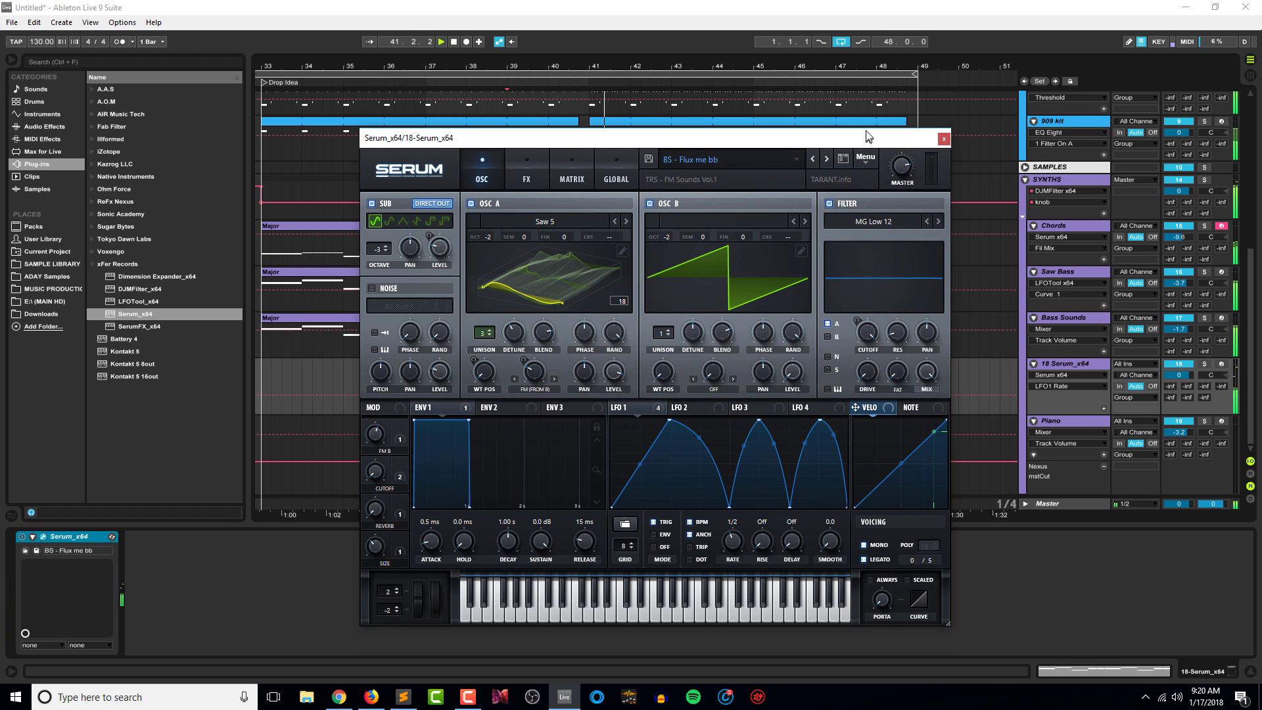
left_click_drag(672, 232, 672, 242)
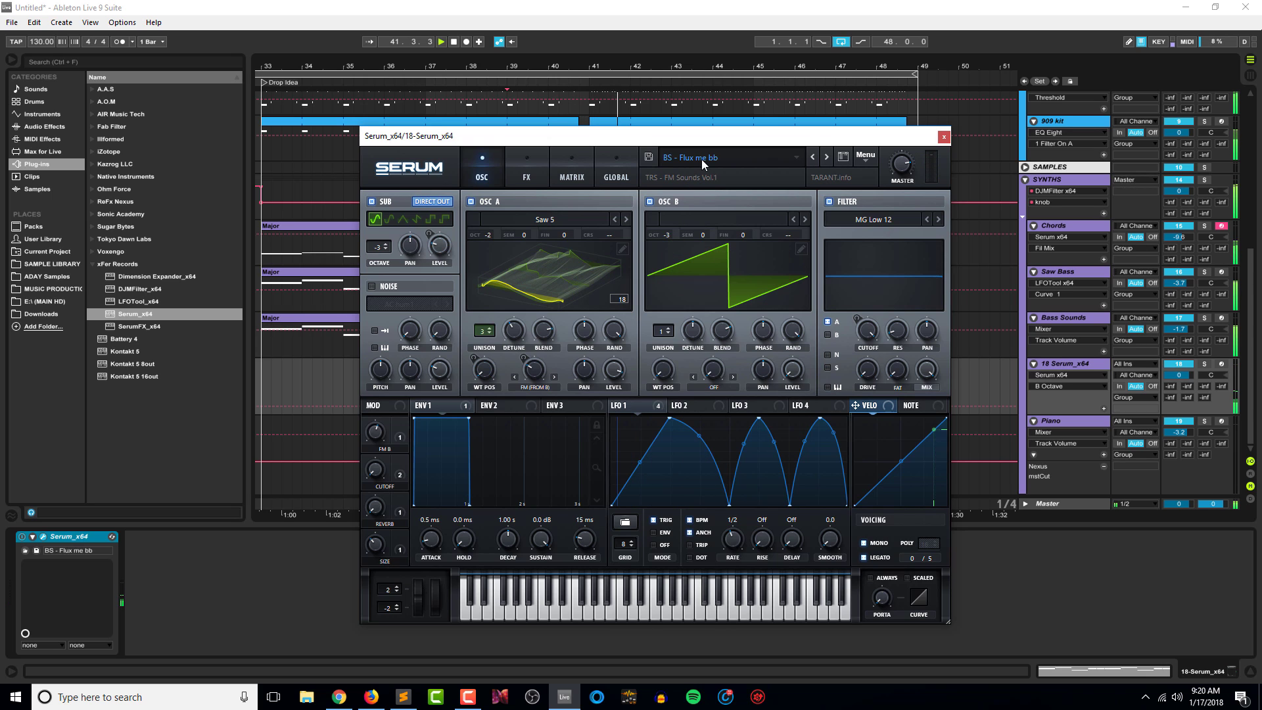
Close the Serum window, duplicate the 18 Serum_x64 track and deactivate the copy.
left_click(944, 136)
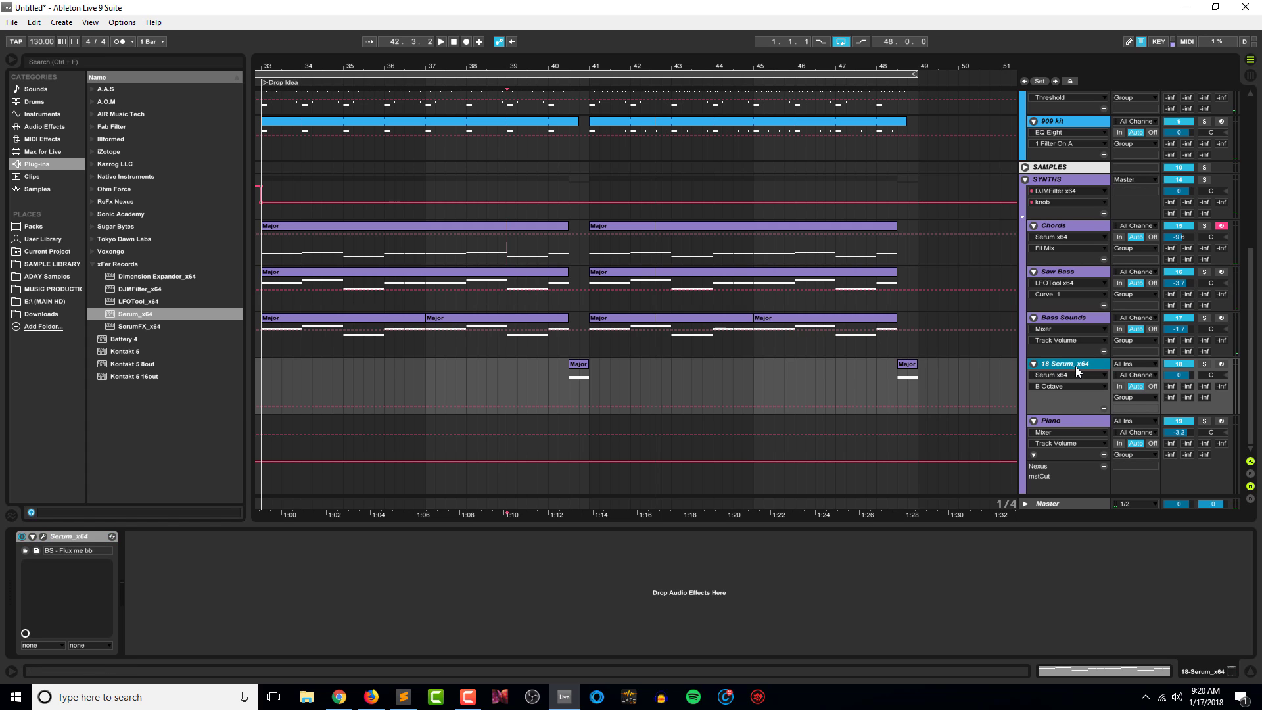
key("ctrl+d")
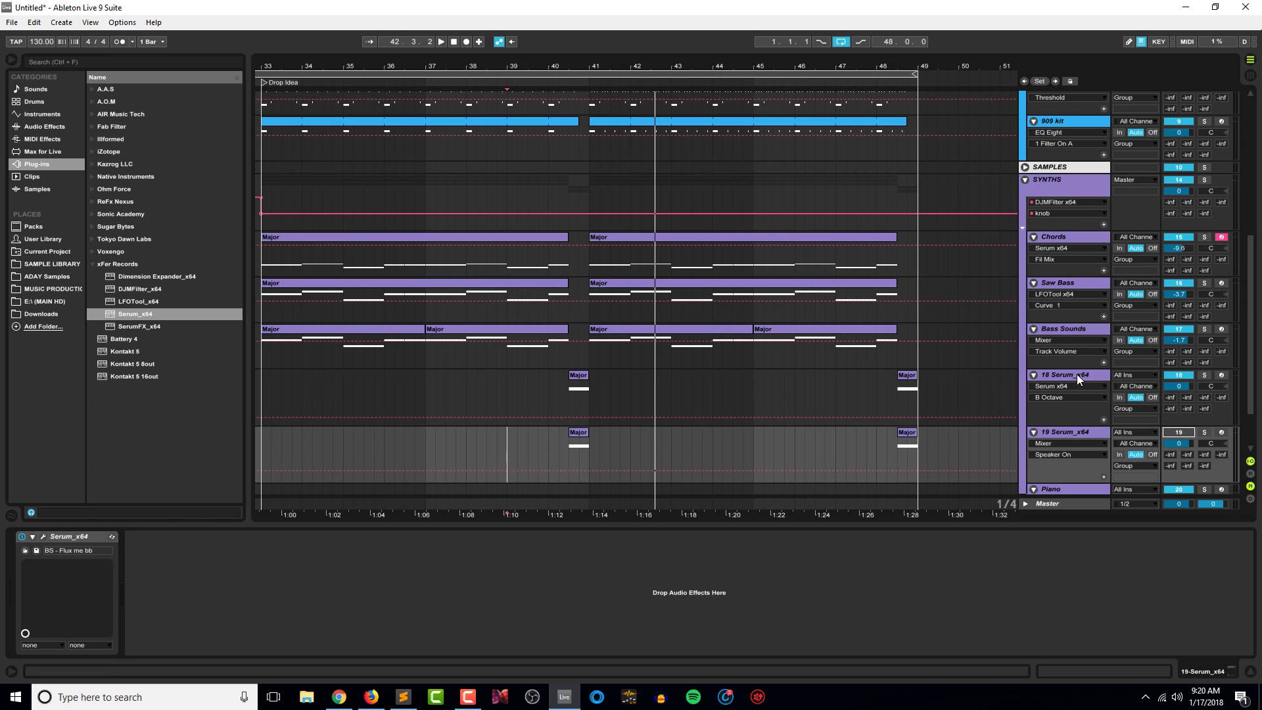
left_click(1077, 374)
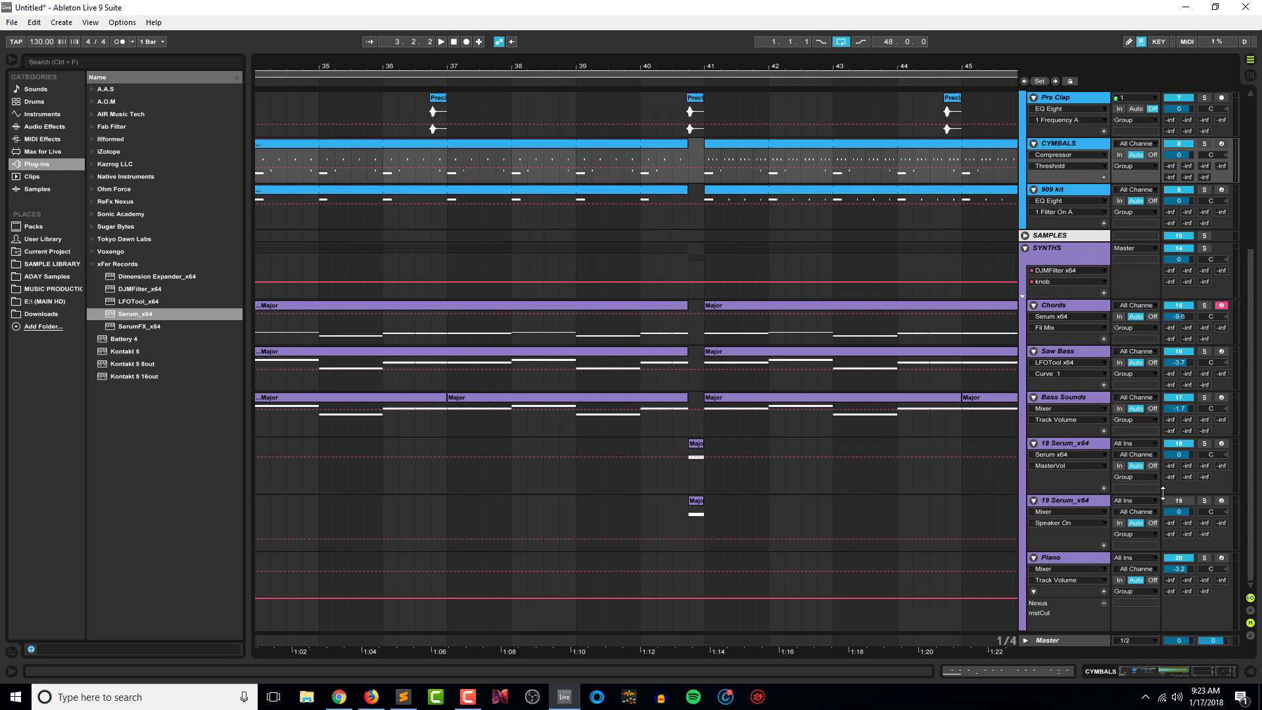
Open the Serum instrument on the 18 Serum_x64 track.
left_click(1064, 446)
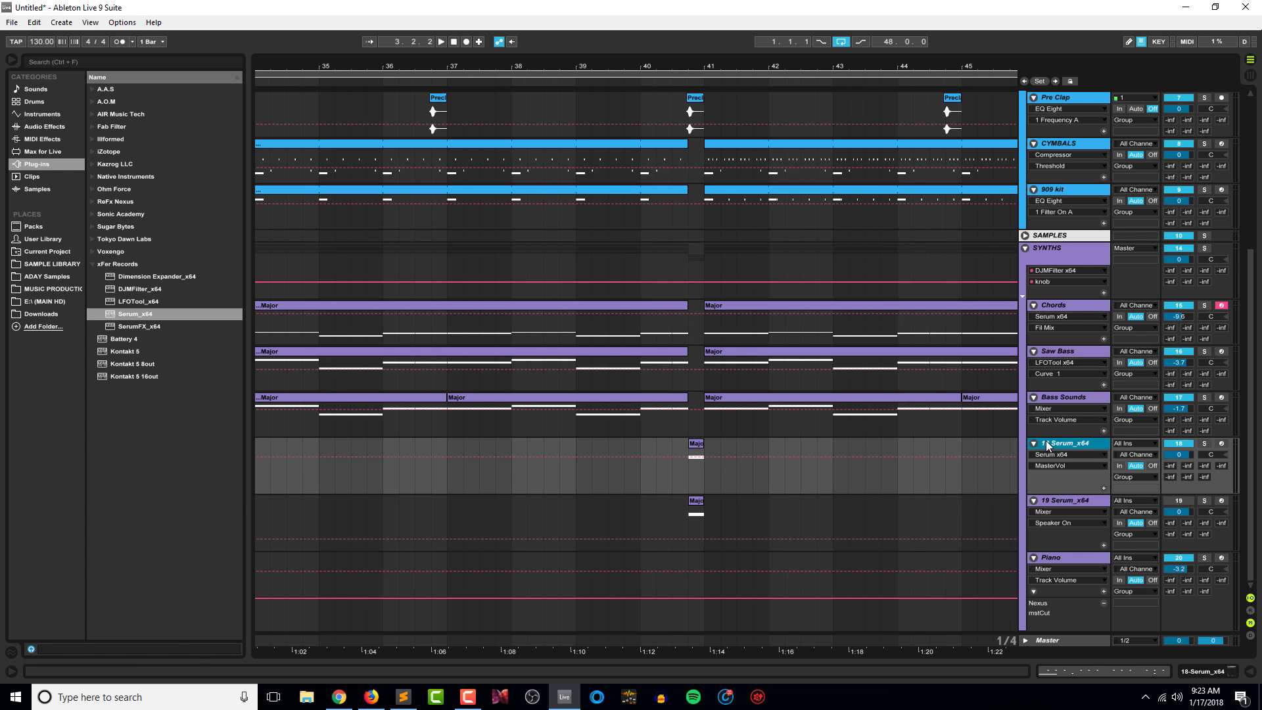
double_click(1048, 445)
left_click(44, 537)
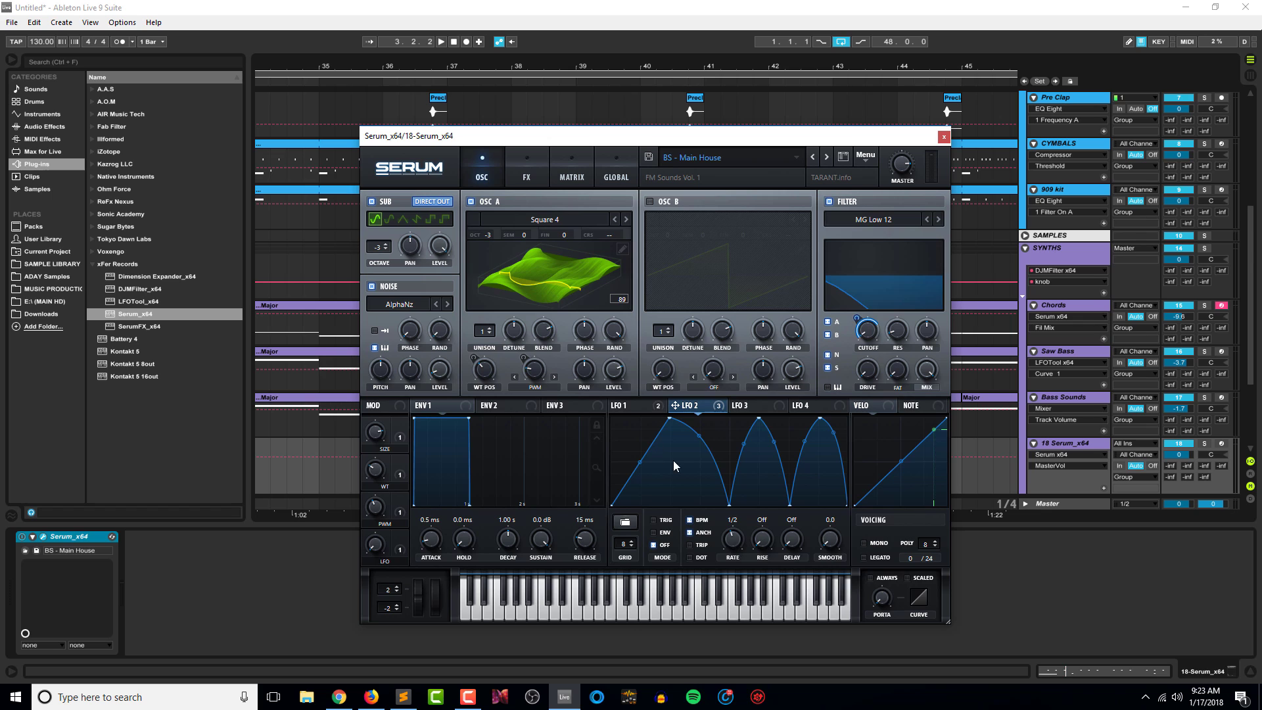
Examine the effects in the 18 Serum_x64 instrument and play the fill from bar 40.
left_click(520, 175)
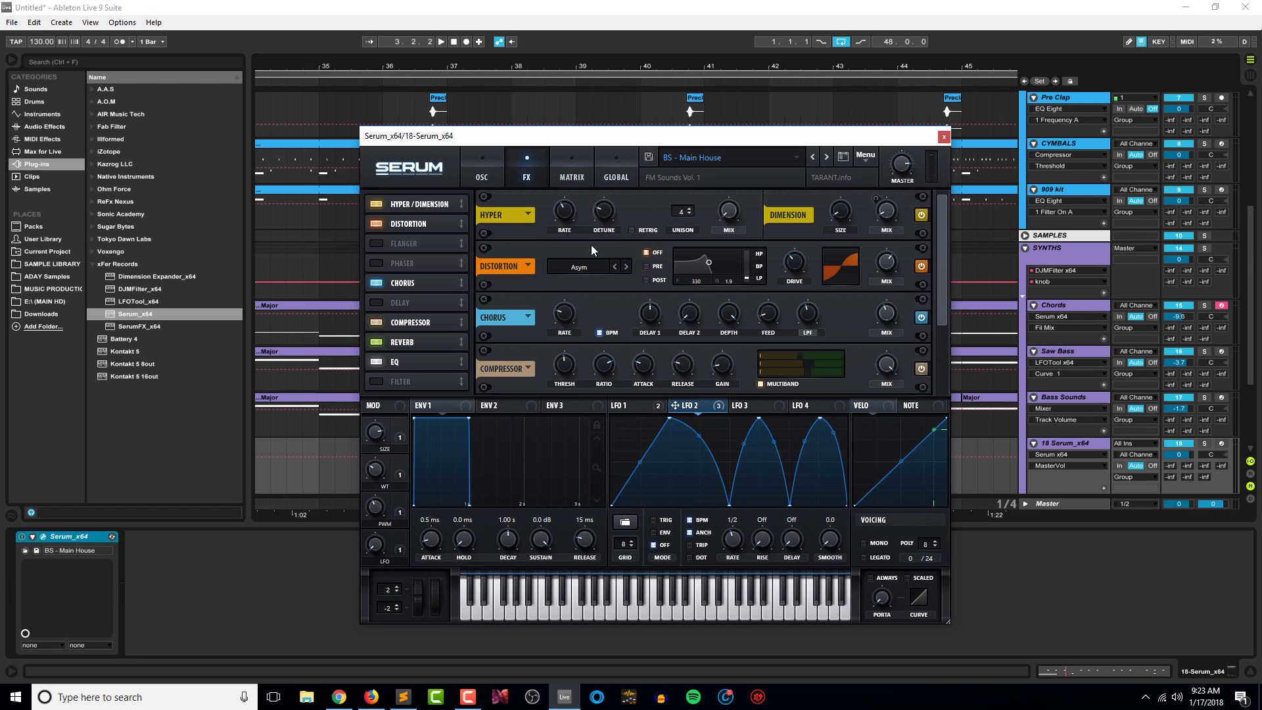
scroll(948, 322, "down", 2)
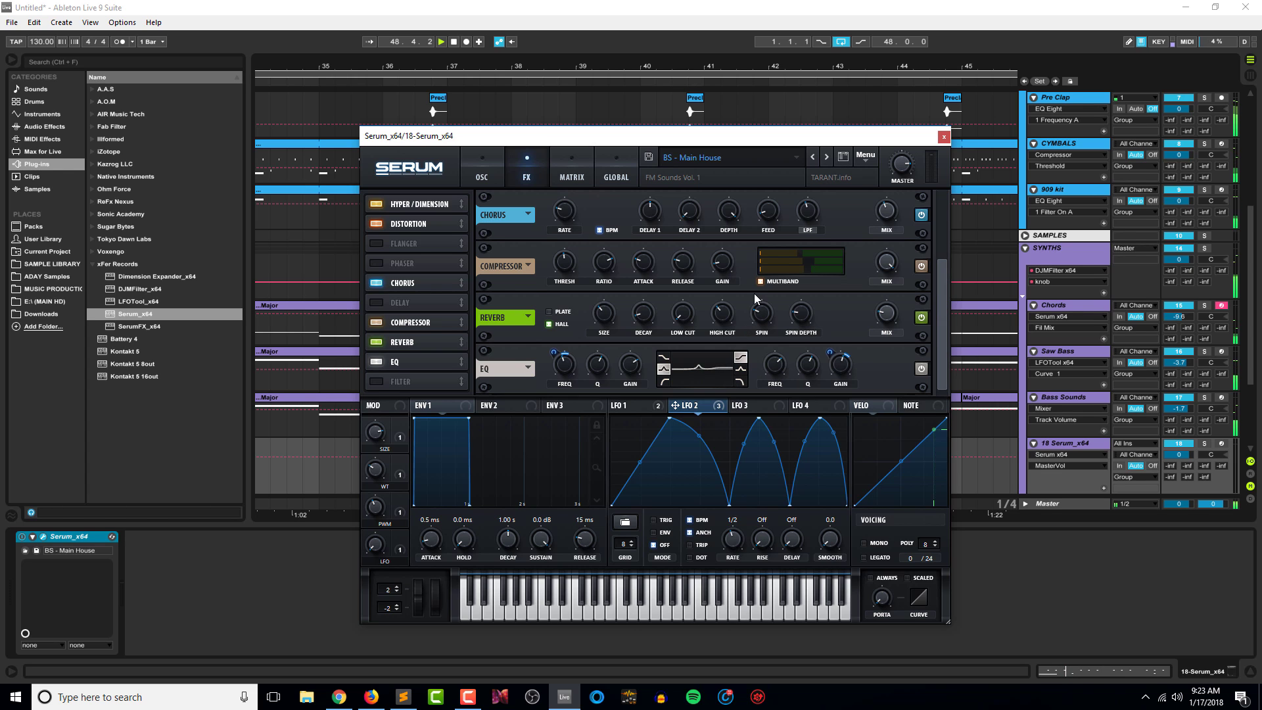
left_click_drag(793, 142, 1046, 498)
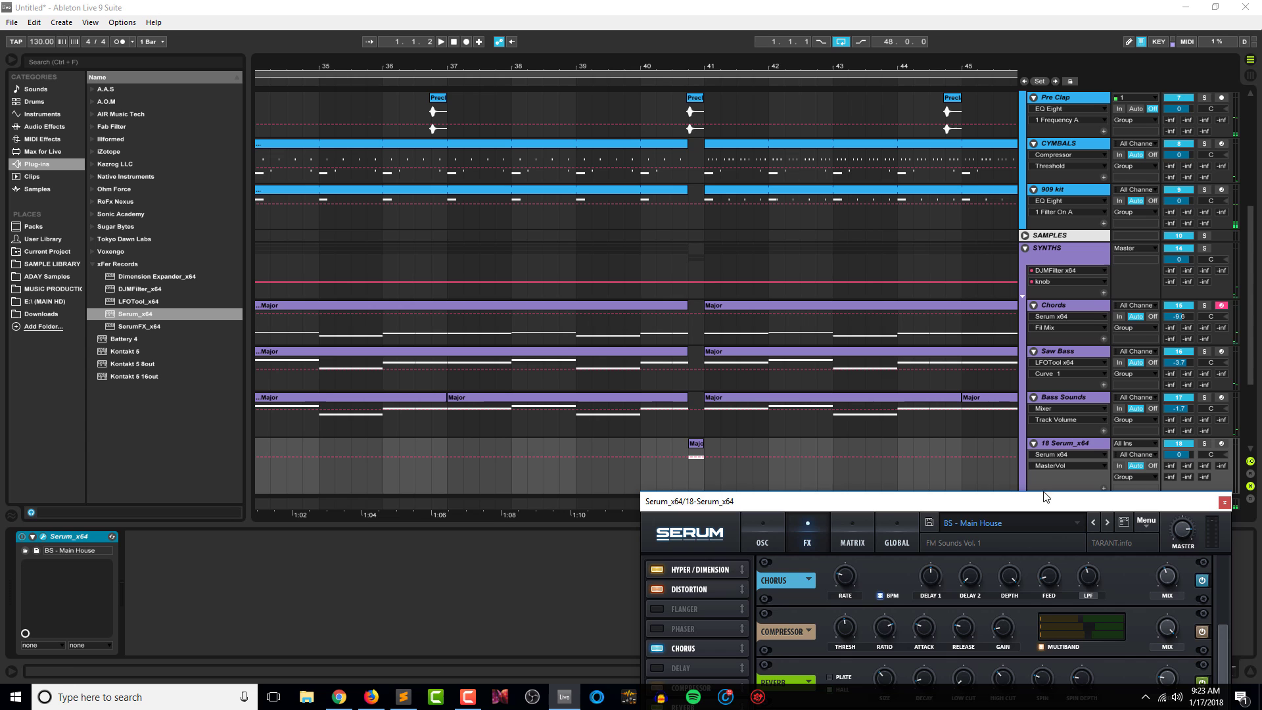
left_click(672, 451)
key("space")
mouse_move(785, 505)
left_mouse_down()
mouse_move(707, 263)
mouse_move(729, 483)
left_mouse_up()
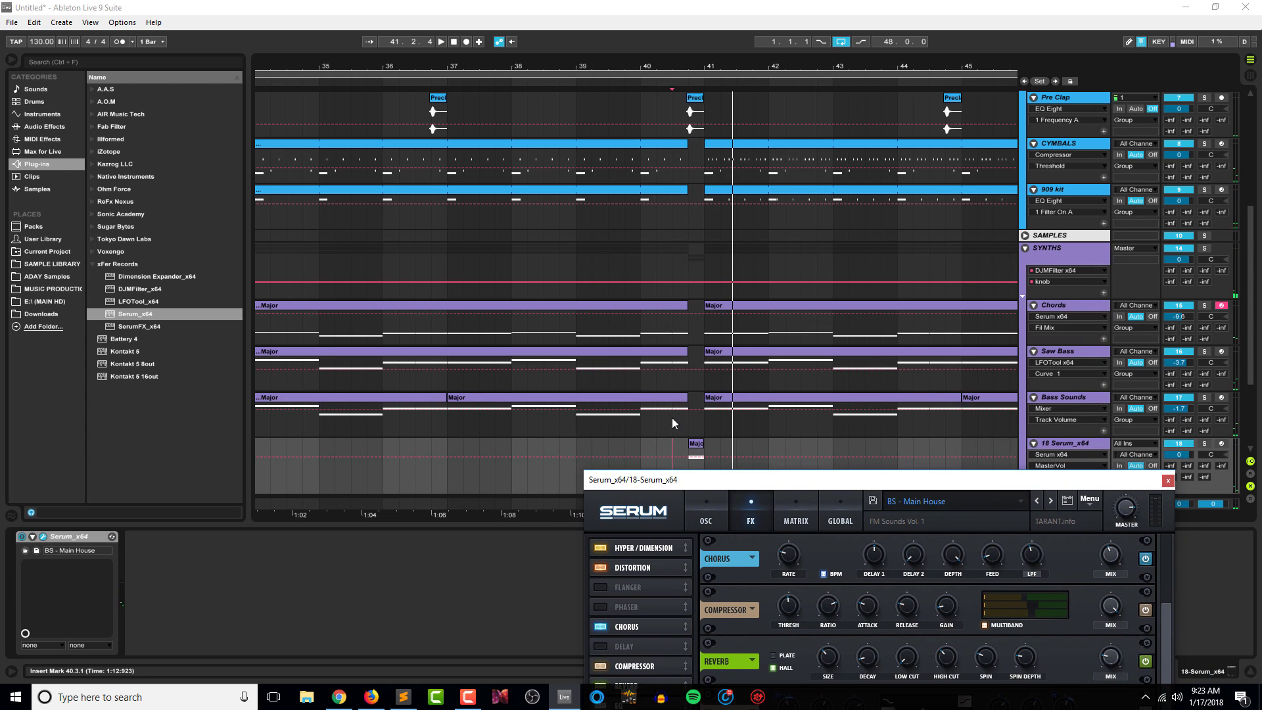
left_click(641, 430)
key("space")
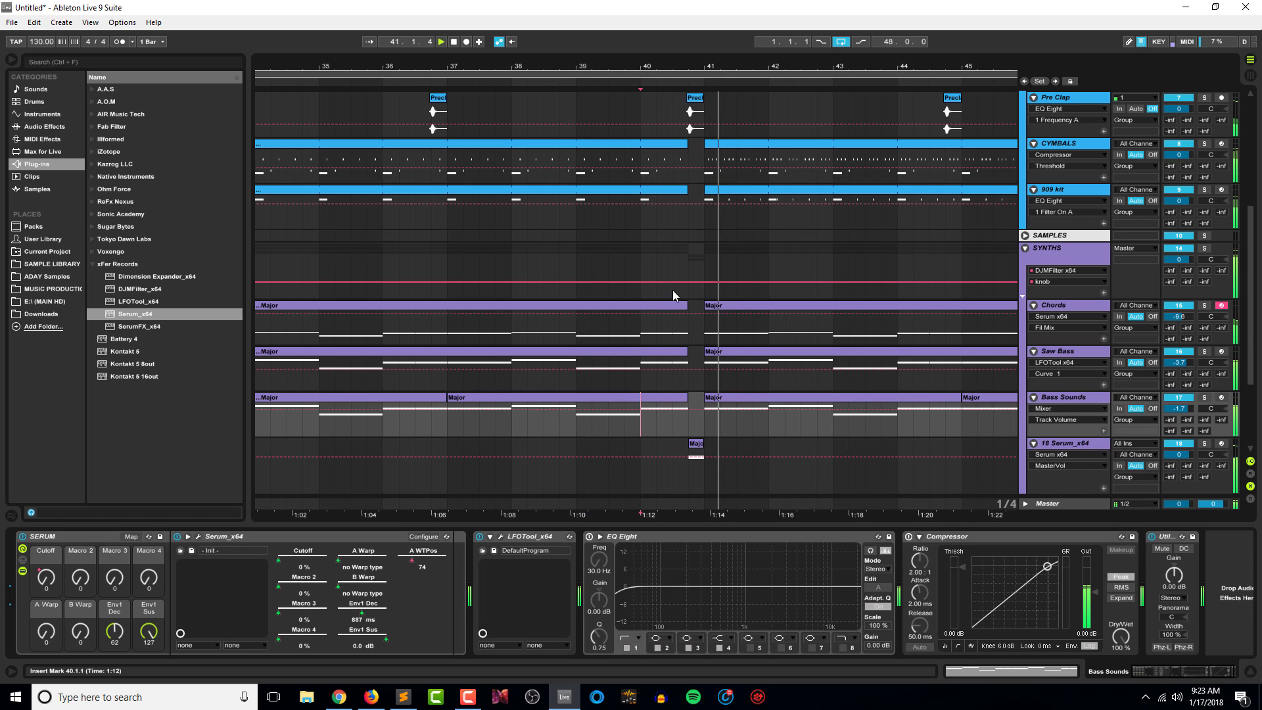
Reactivate the 19 Serum_x64 track, replay the fill from beat 3 of bar 40 and close the Serum window.
left_click_drag(691, 67, 681, 28)
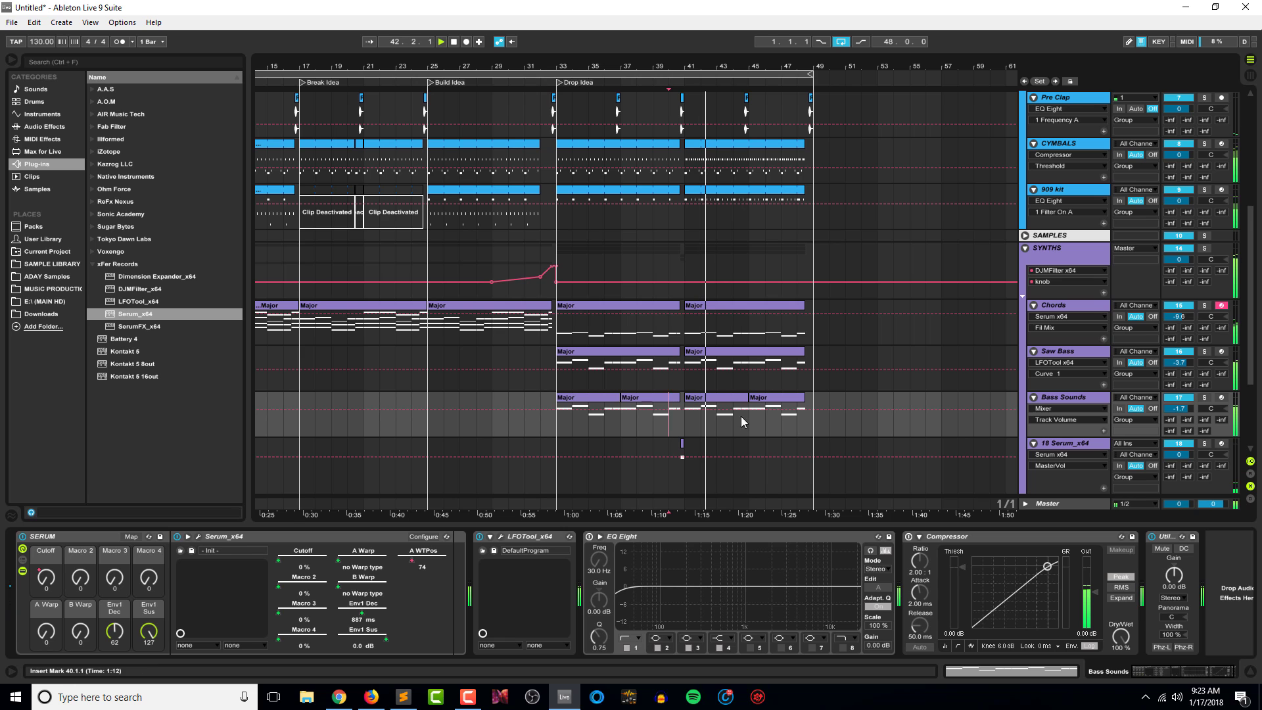
key("ctrl+alt+l")
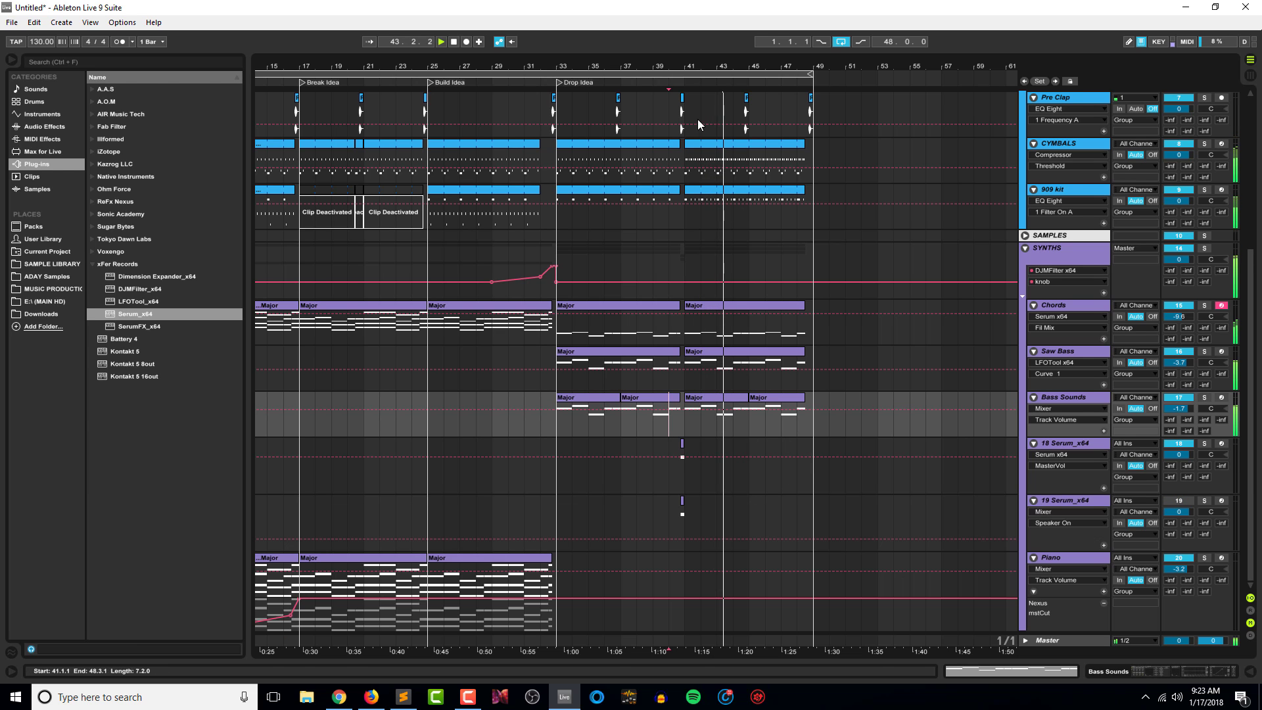
left_click_drag(723, 67, 698, 115)
key("space")
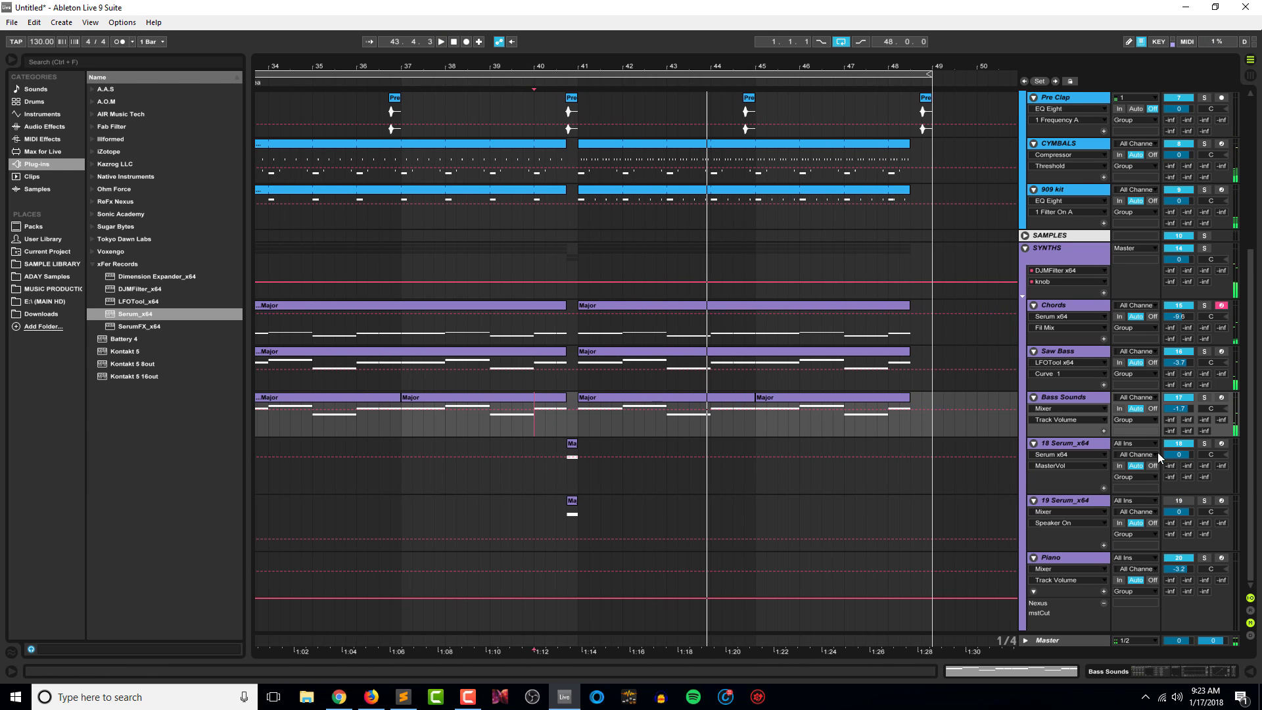
left_click(551, 487)
key("space")
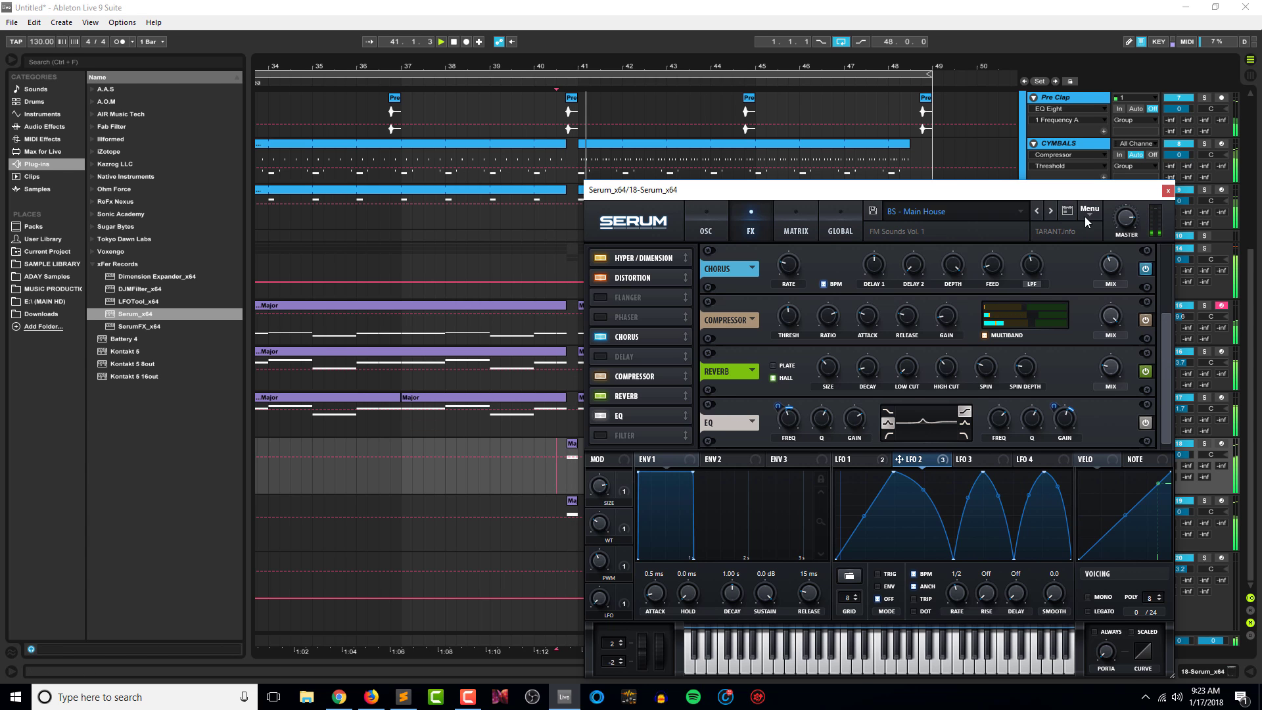
left_click(1167, 191)
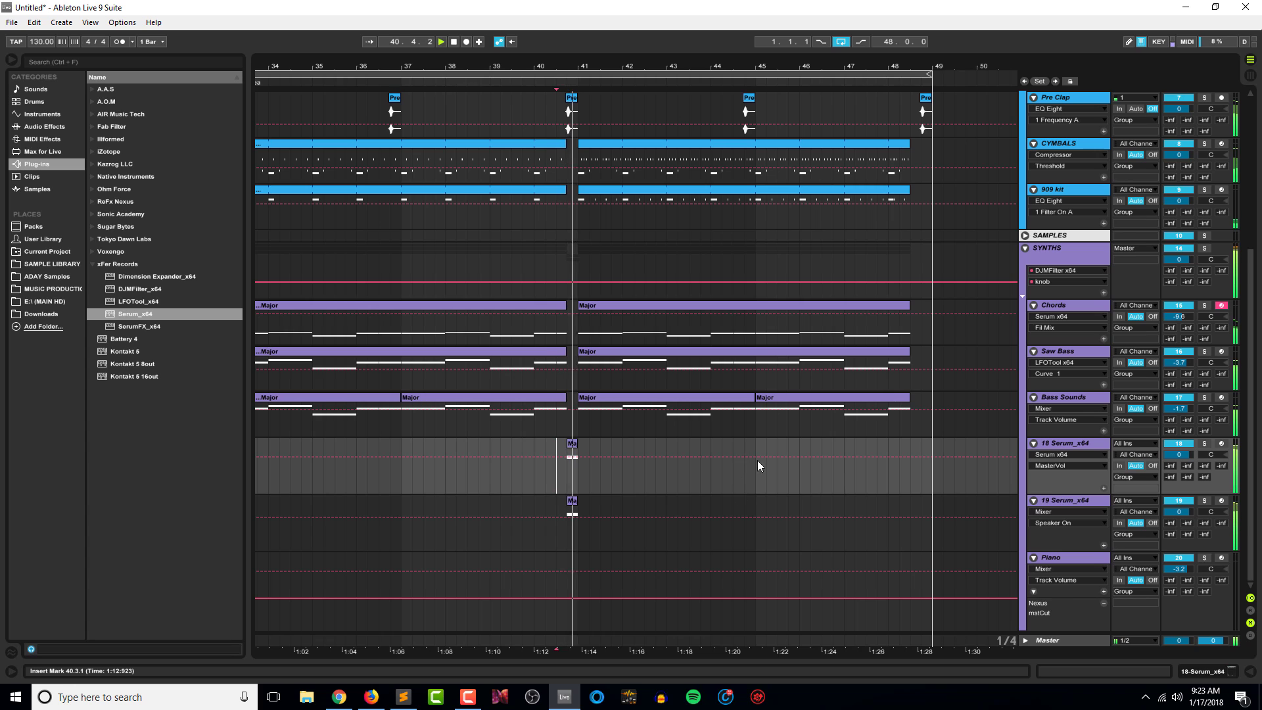
Add an EQ Eight after the Serum instrument on the 19 Serum_x64 track.
key("space")
double_click(1094, 503)
key("space")
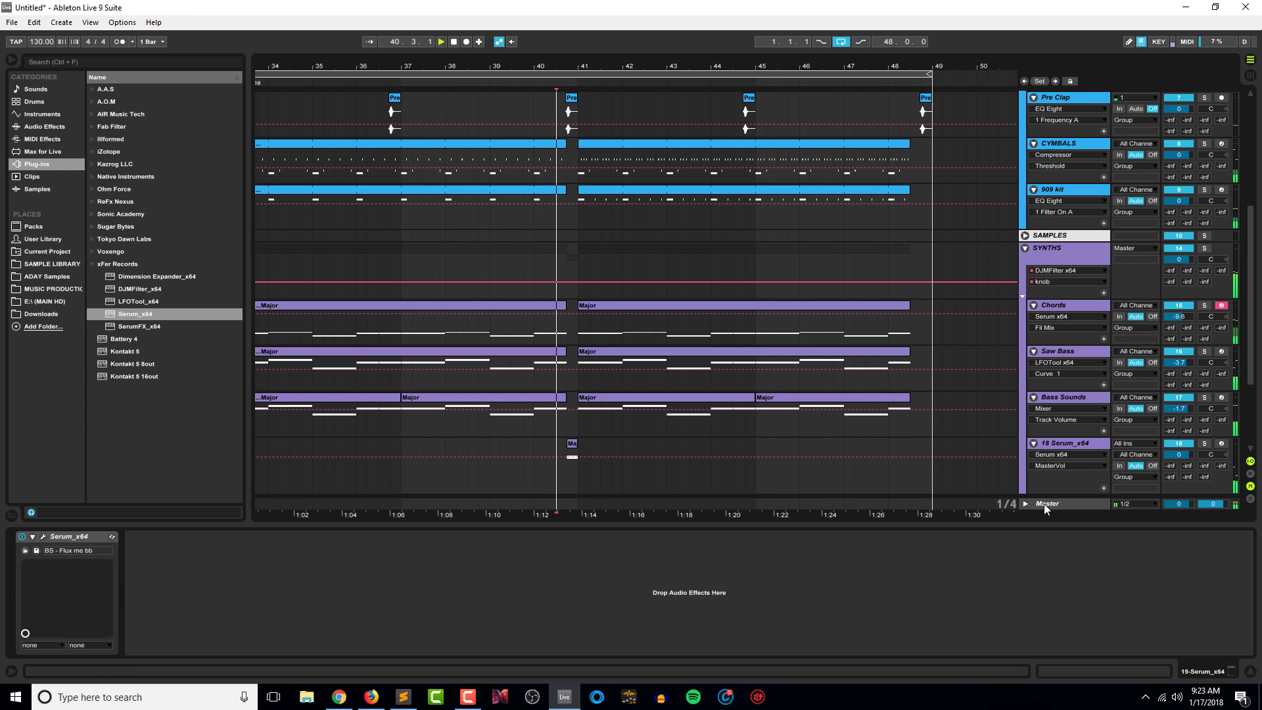
key("space")
left_click(66, 126)
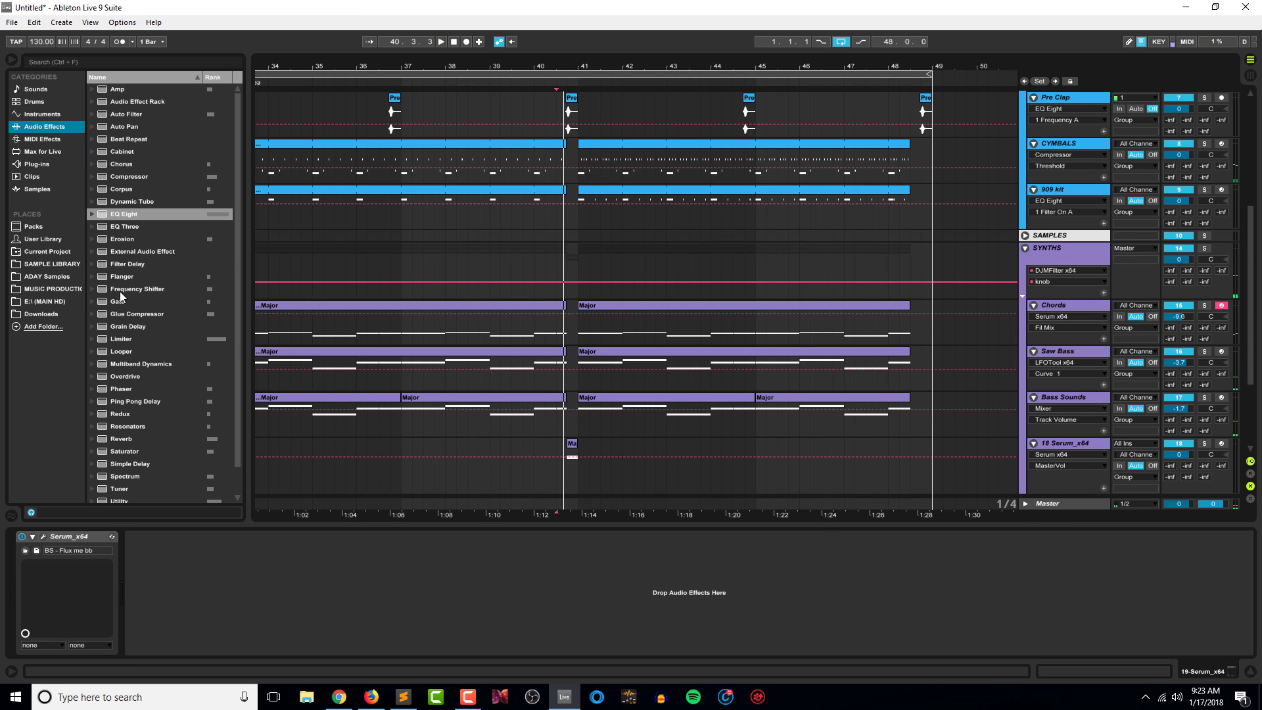
left_click_drag(128, 209, 181, 602)
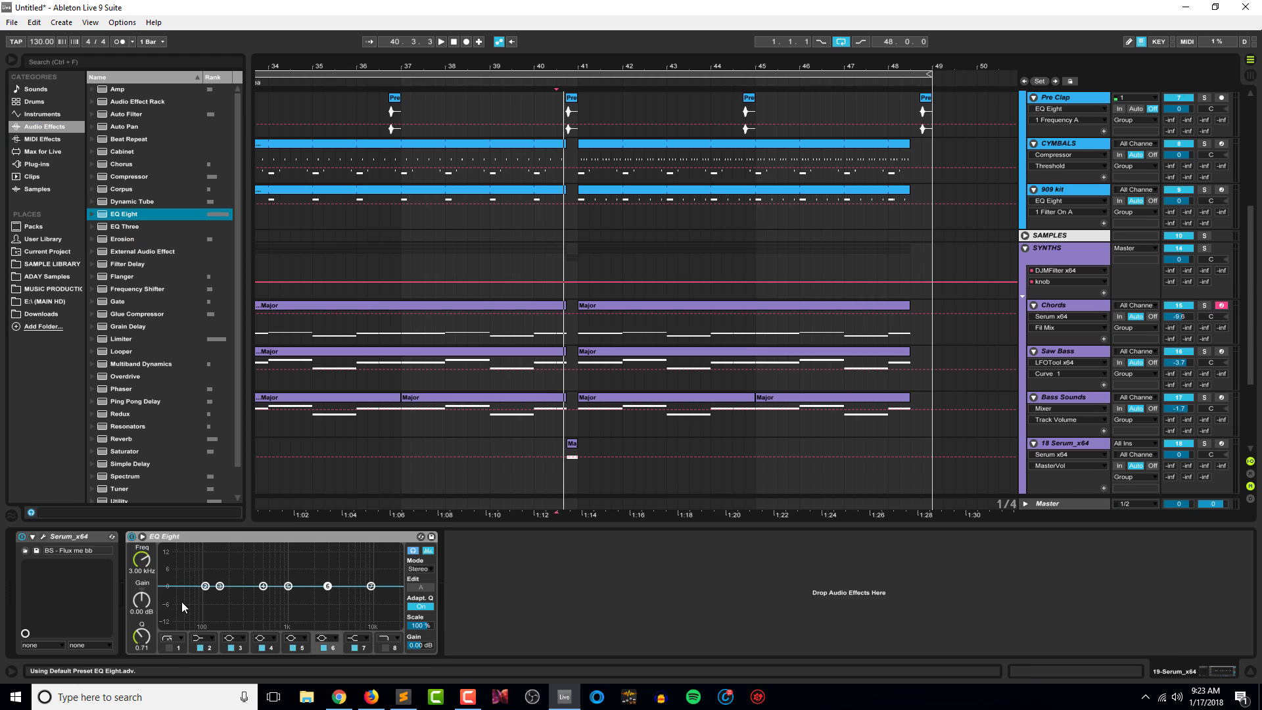
Enable EQ Eight's band 1 low cut at about 850 Hz and set the 19 Serum_x64 track volume to -9.6 dB.
left_click(174, 639)
left_click(169, 648)
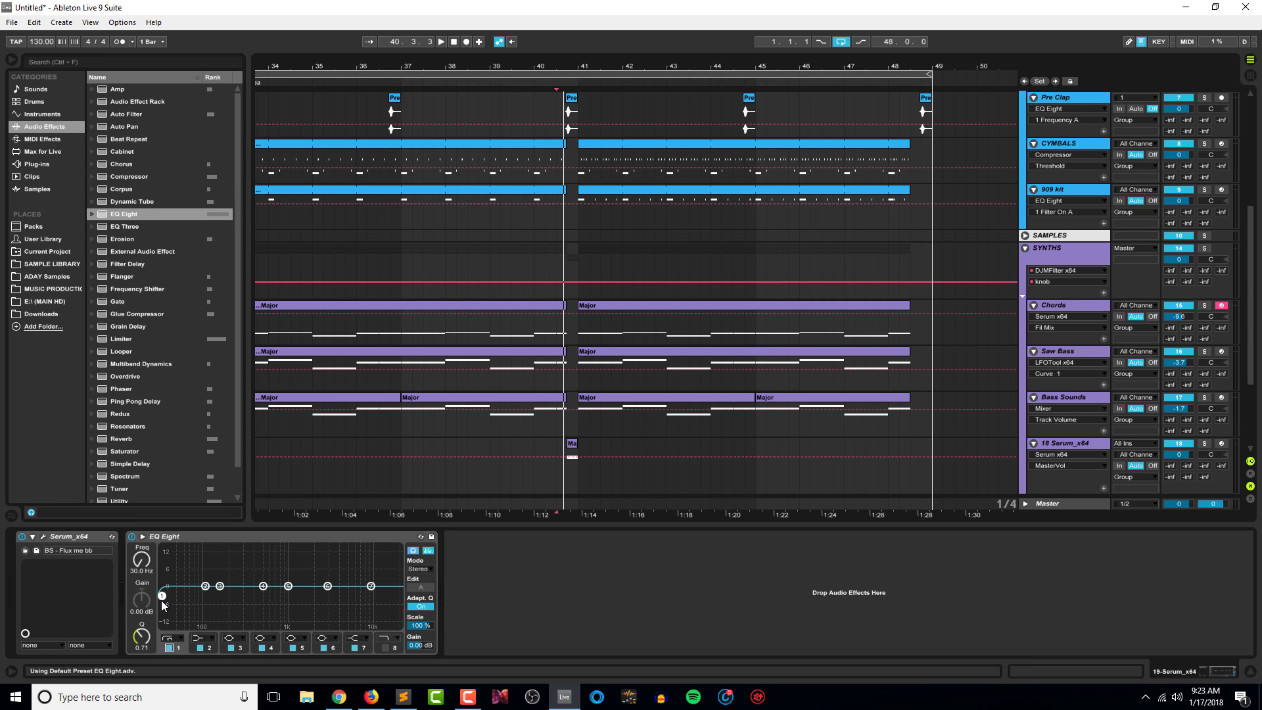
key("space")
left_click_drag(161, 601, 282, 599)
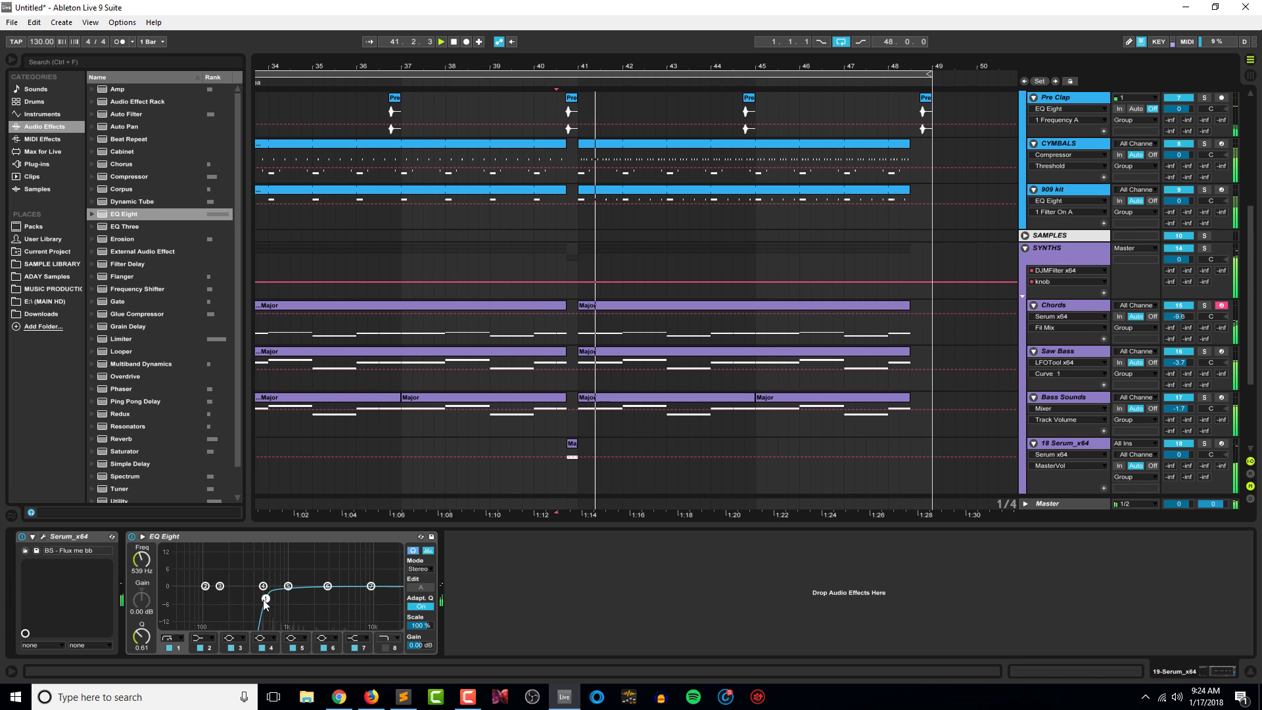
left_click(474, 524)
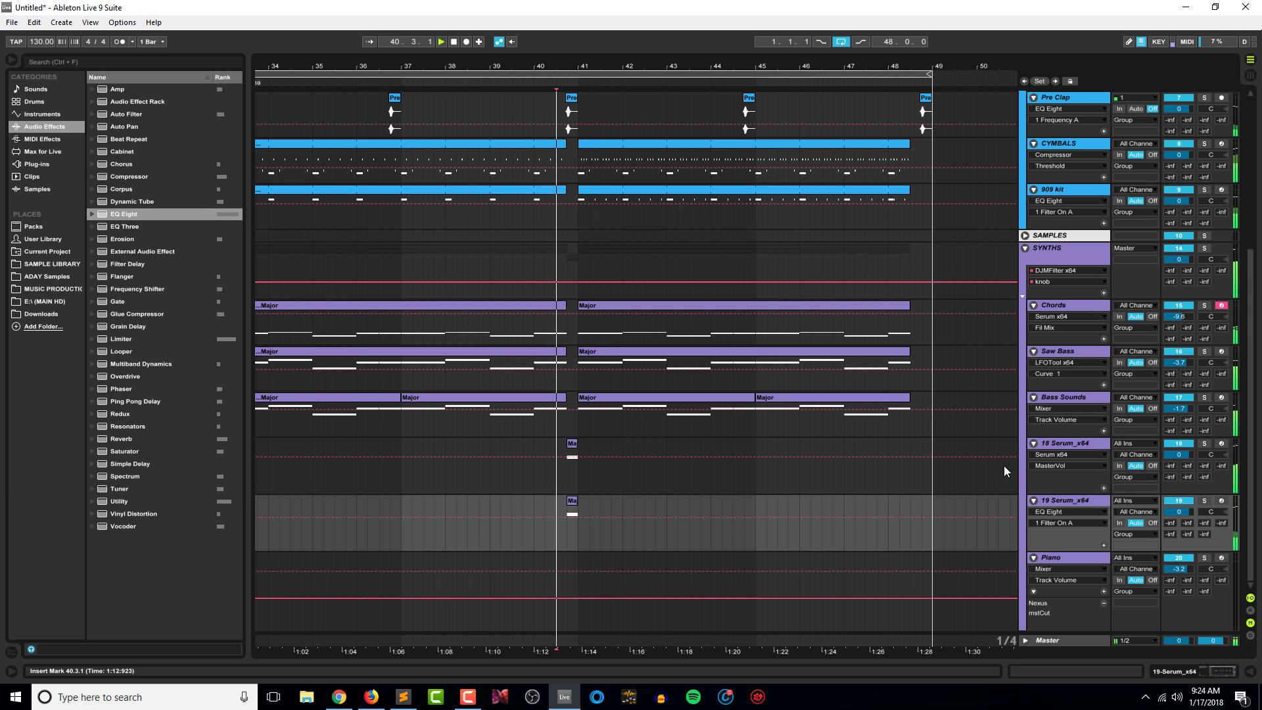
left_click_drag(1181, 512, 1186, 517)
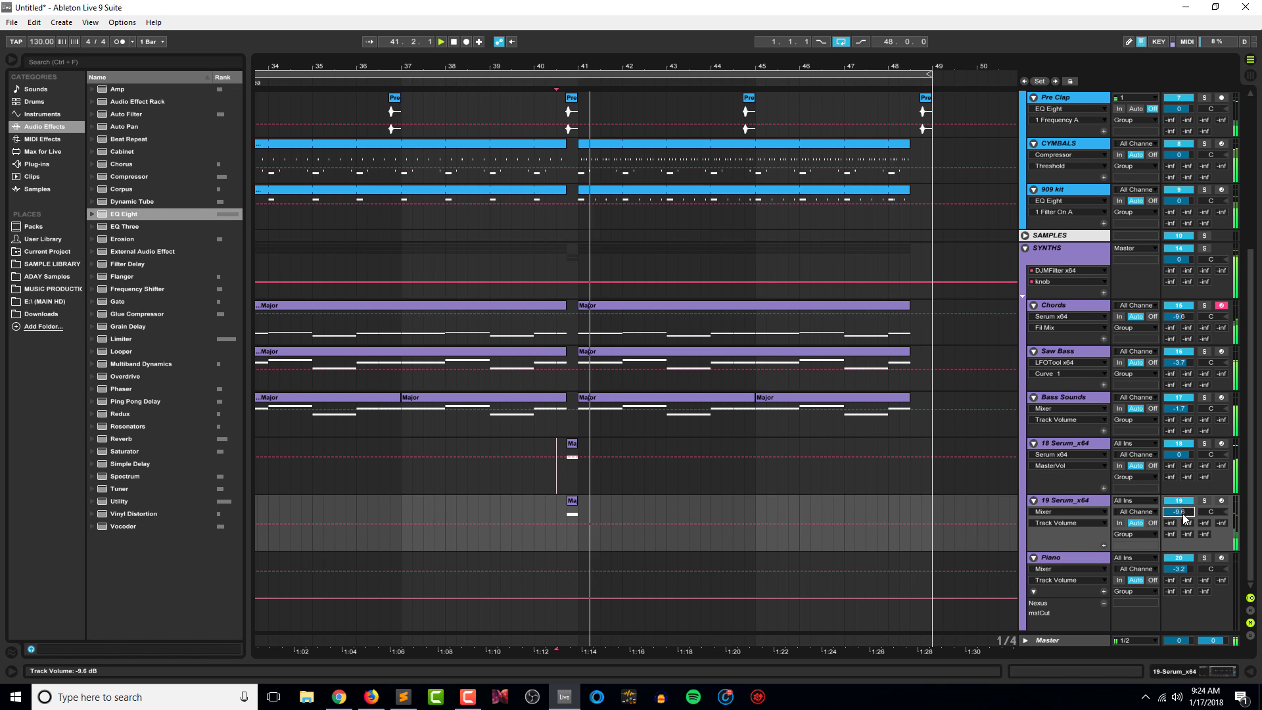
Copy the 19 Serum_x64 fill clip onto beats 2 and 4 of bar 41 and play the result.
left_click(574, 502)
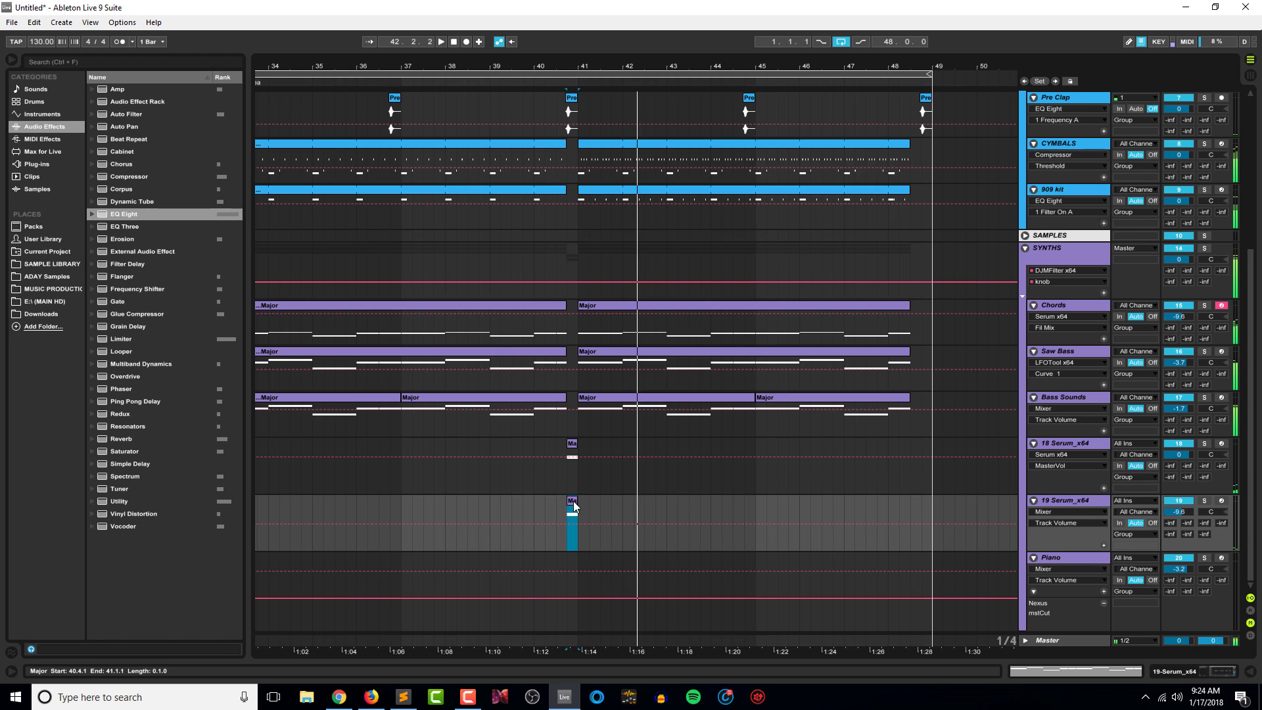
key("space")
left_click_drag(574, 503, 597, 507)
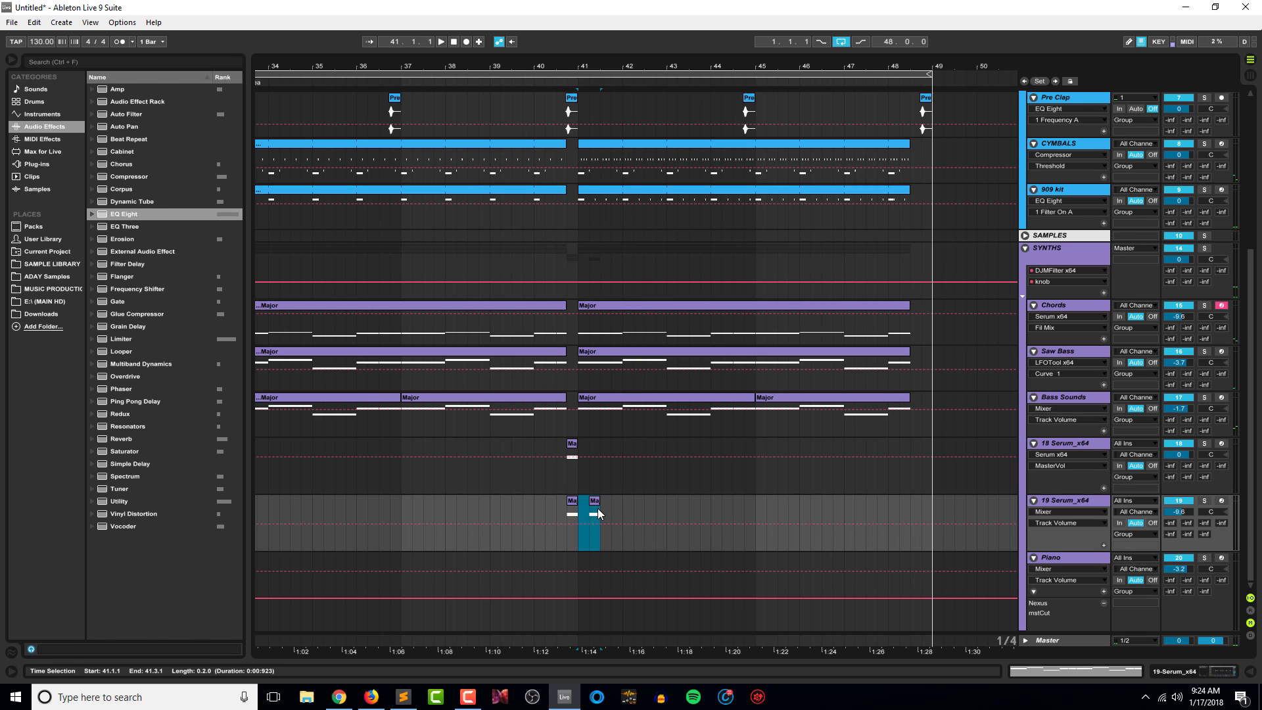
key("ctrl+d")
left_click(557, 512)
key("space")
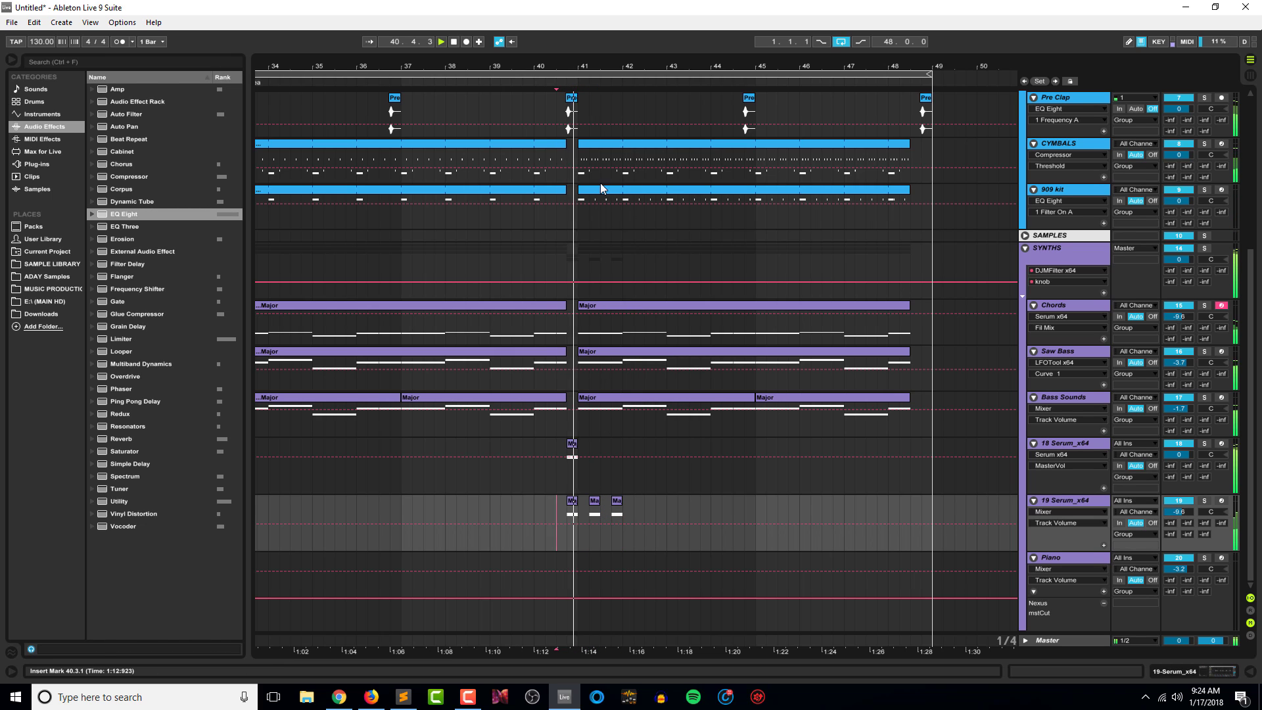
left_click_drag(605, 65, 607, 99)
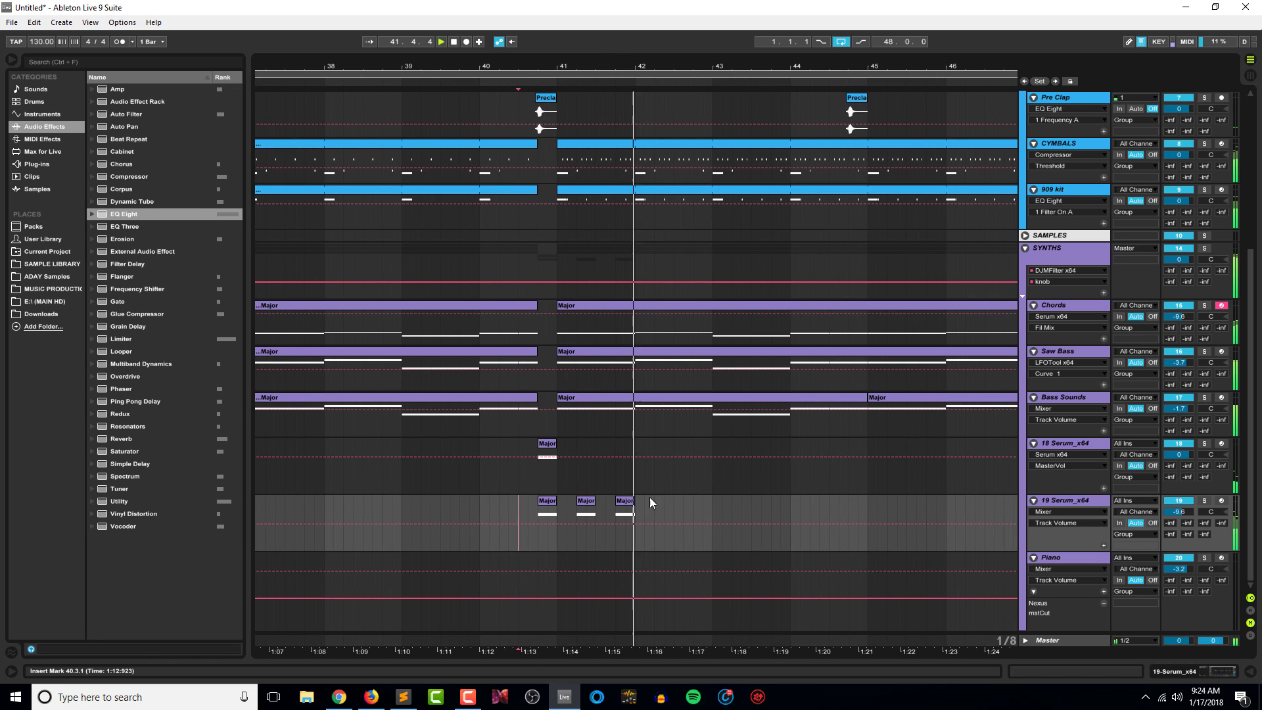
key("space")
Repeat bar 41's two off-beat clips on the 19 Serum_x64 track through the end of bar 48.
left_click_drag(634, 506, 559, 515)
key("ctrl+d")
key("ctrl+d")
key("ctrl+d")
key("ctrl+d")
key("ctrl+d")
key("ctrl+d")
key("ctrl+d")
key("ctrl+d")
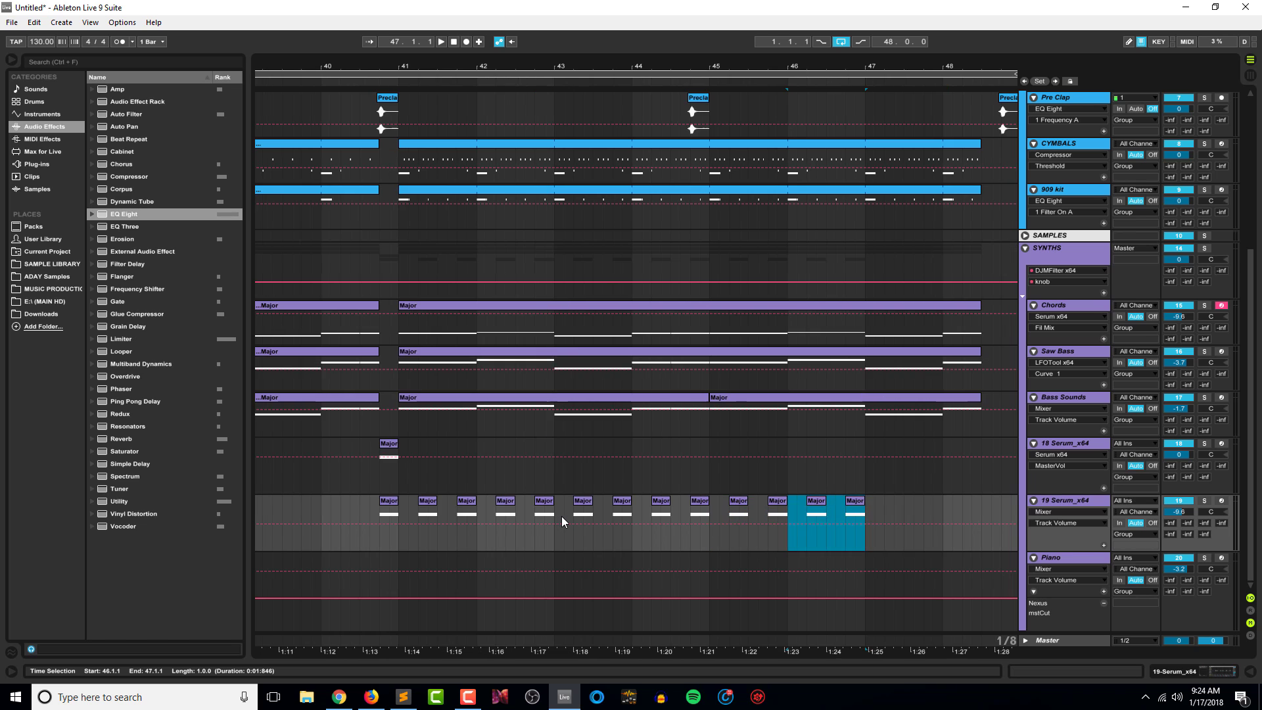
key("space")
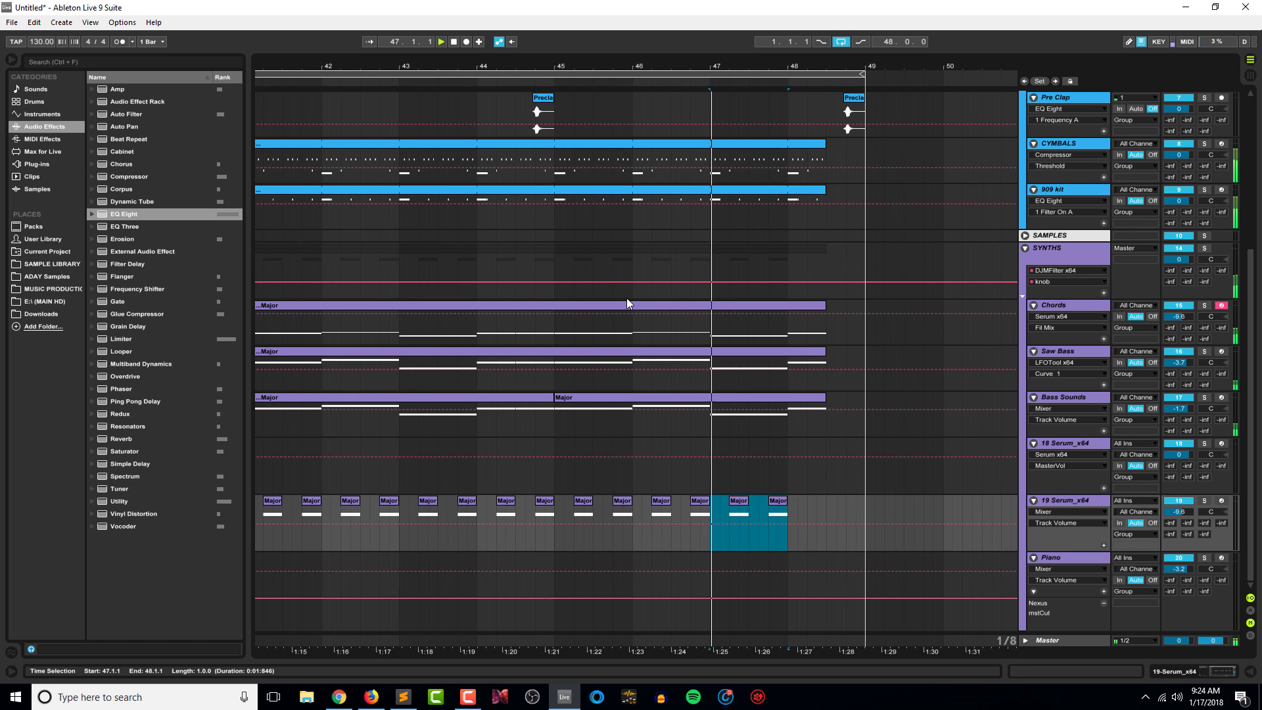
key("minus")
key("ctrl+d")
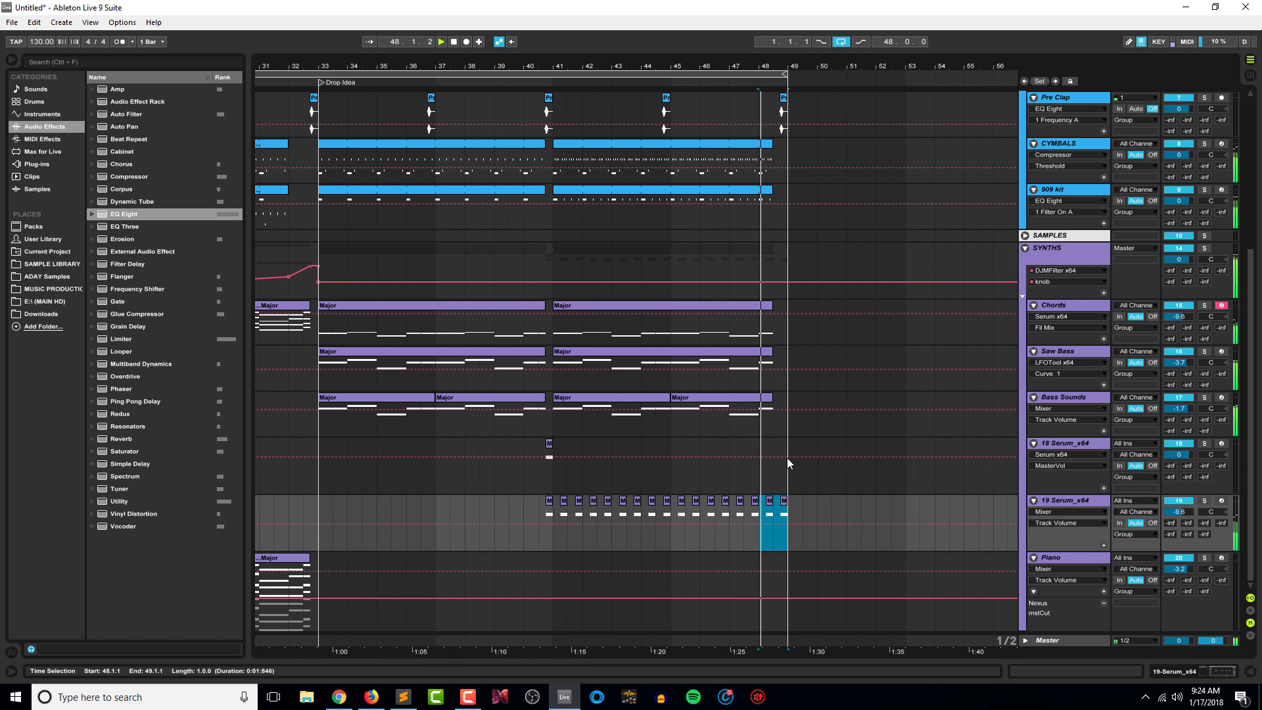
Delete the last clip on beat 4 of bar 48 on the 19 Serum_x64 track.
left_click(783, 502)
key("Delete")
left_click(783, 504)
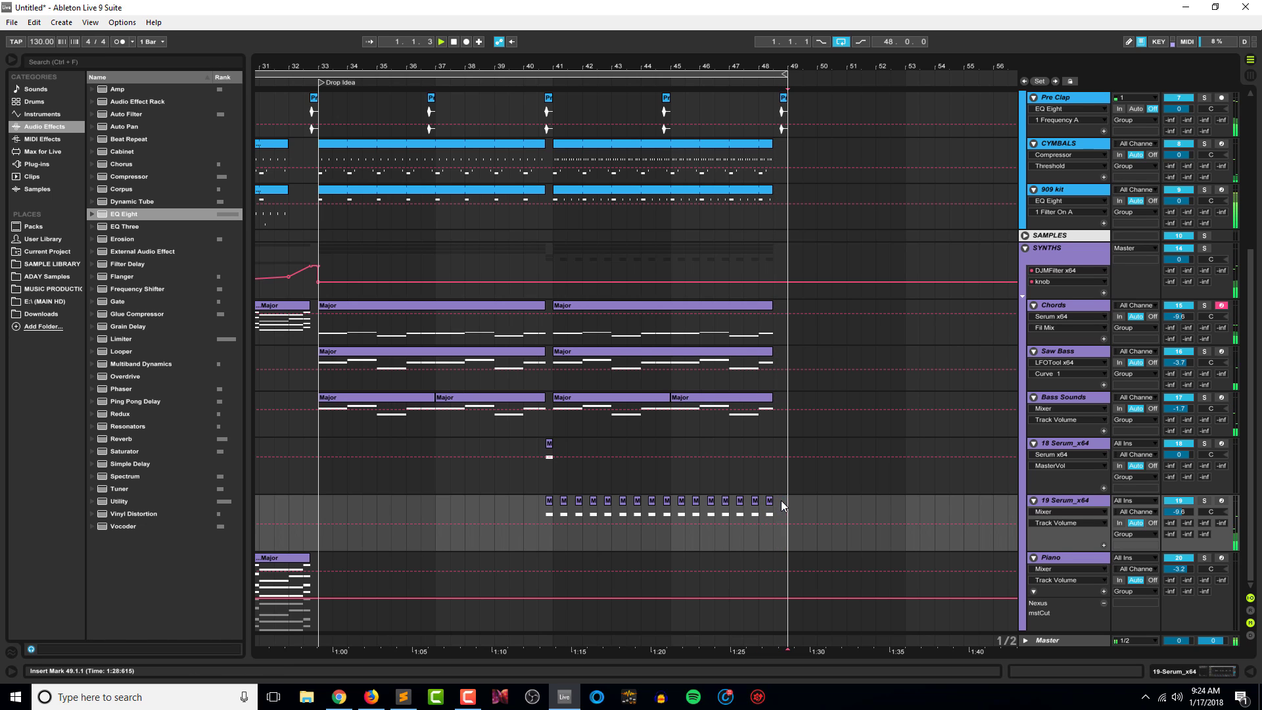
Set the 19 Serum_x64 track volume to -7.6 dB and lower EQ Eight's band 7 by about 5.6 dB near 9.67 kHz.
left_click(1179, 512)
double_click(1085, 502)
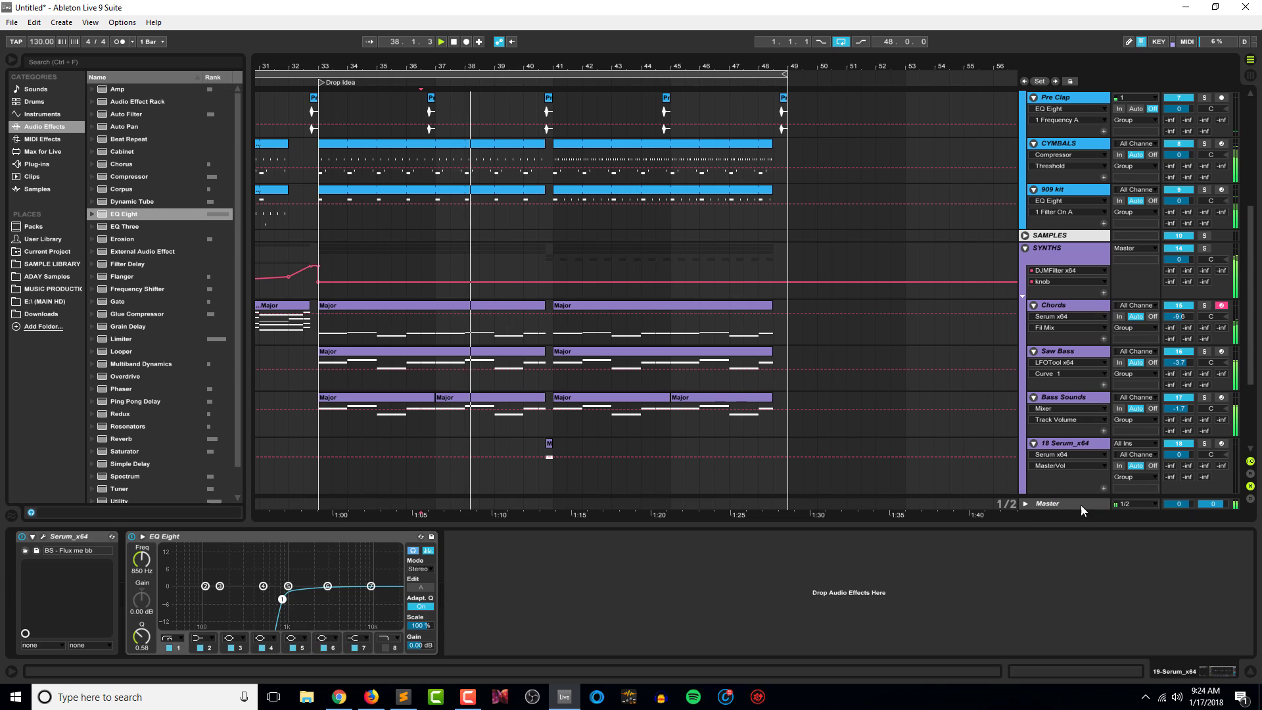
left_click_drag(370, 587, 369, 599)
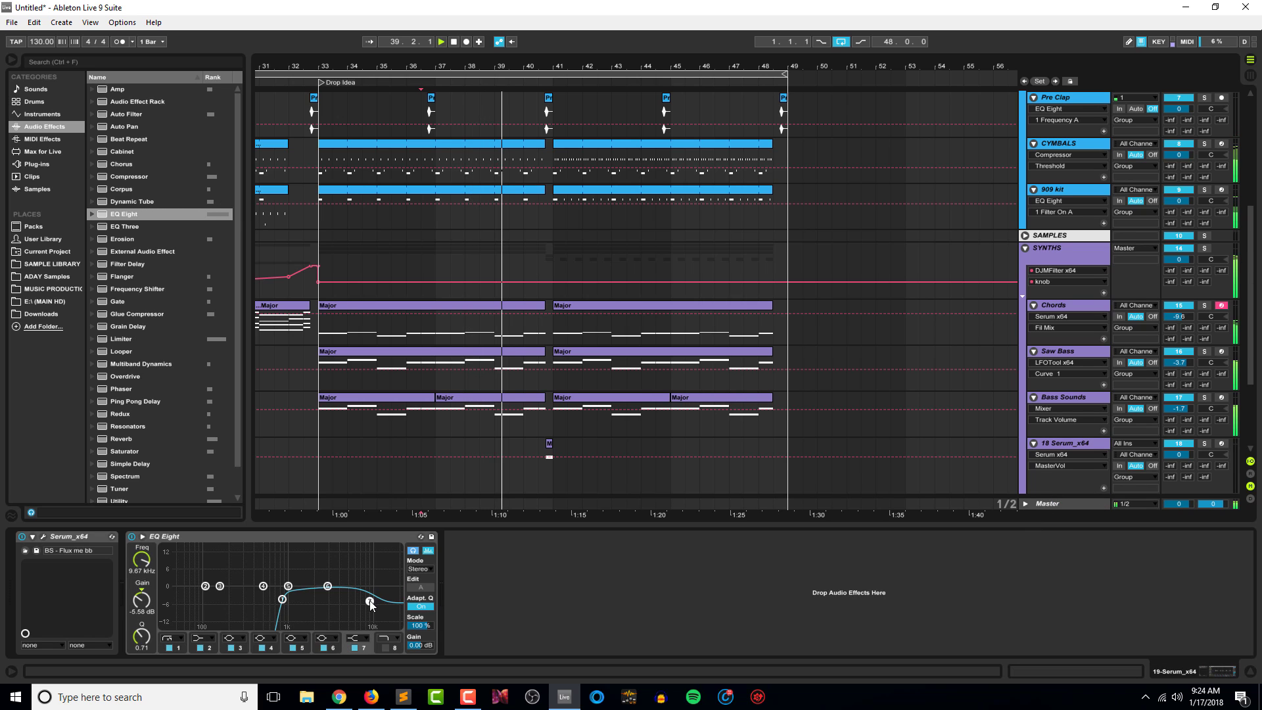
Raise the 19 Serum_x64 track volume slightly more and pan the track to 3R.
key("ctrl+alt+l")
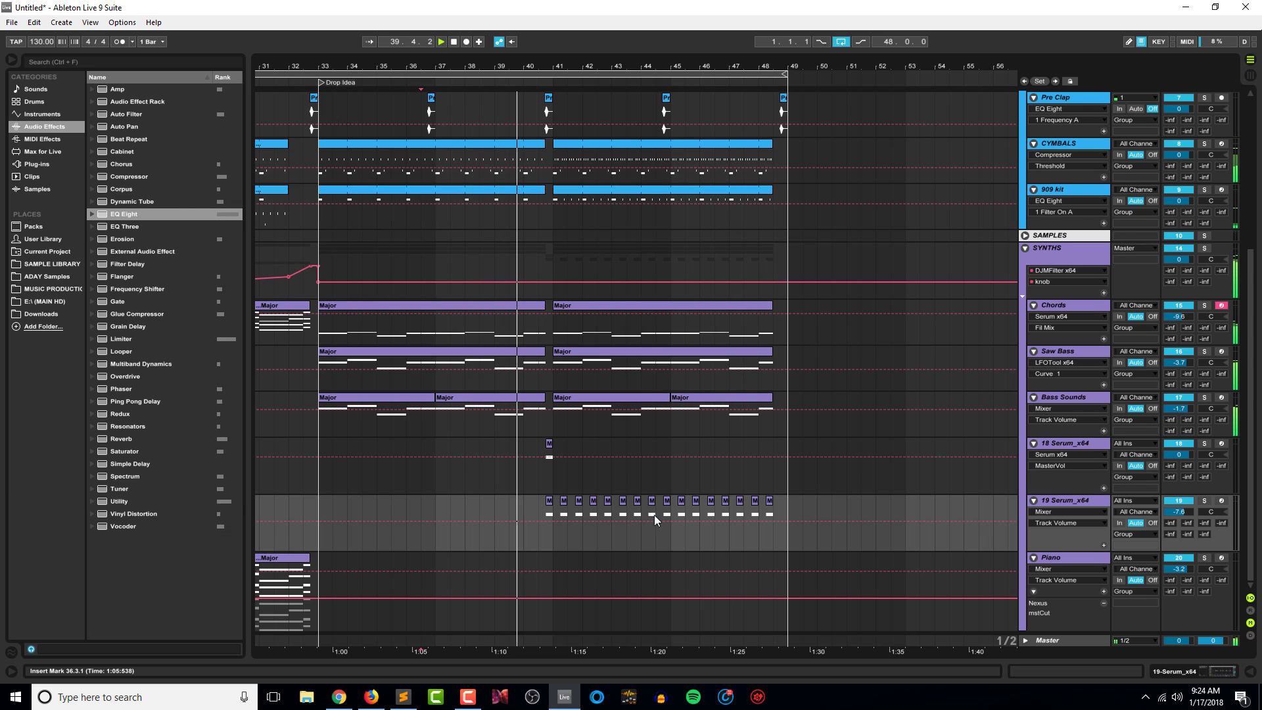
left_click(1177, 512)
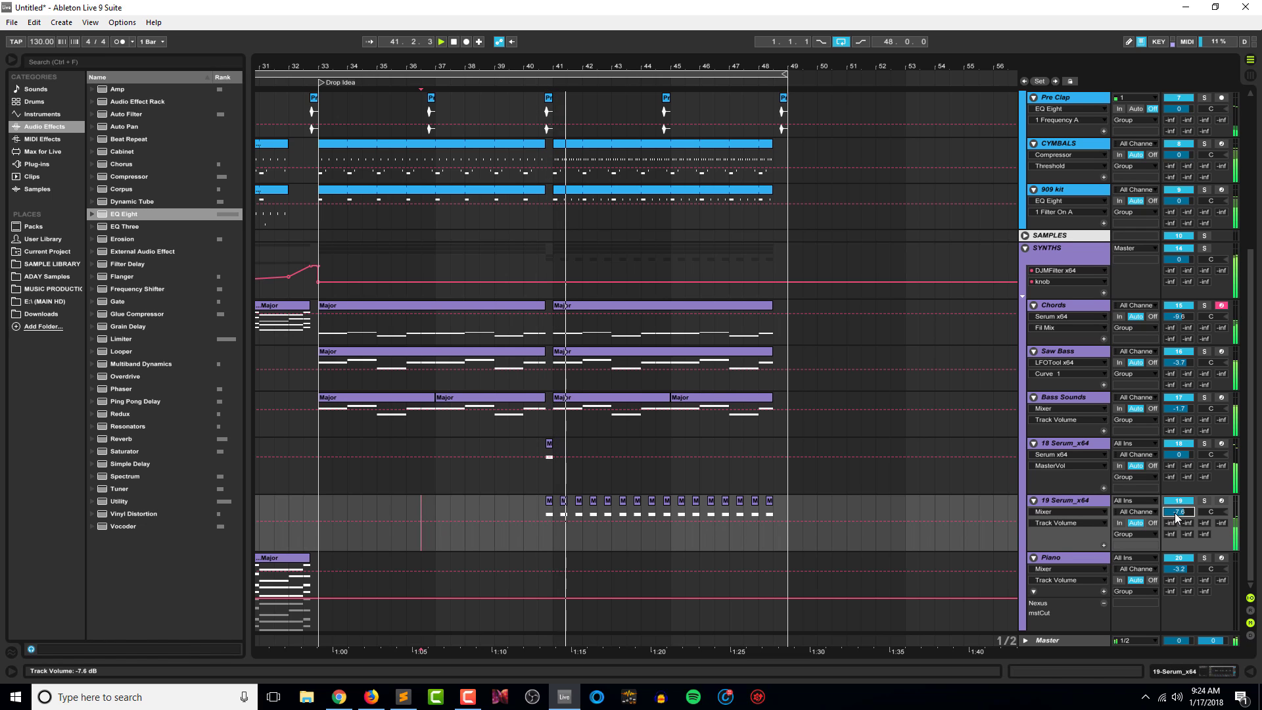
left_click_drag(1176, 515, 1211, 509)
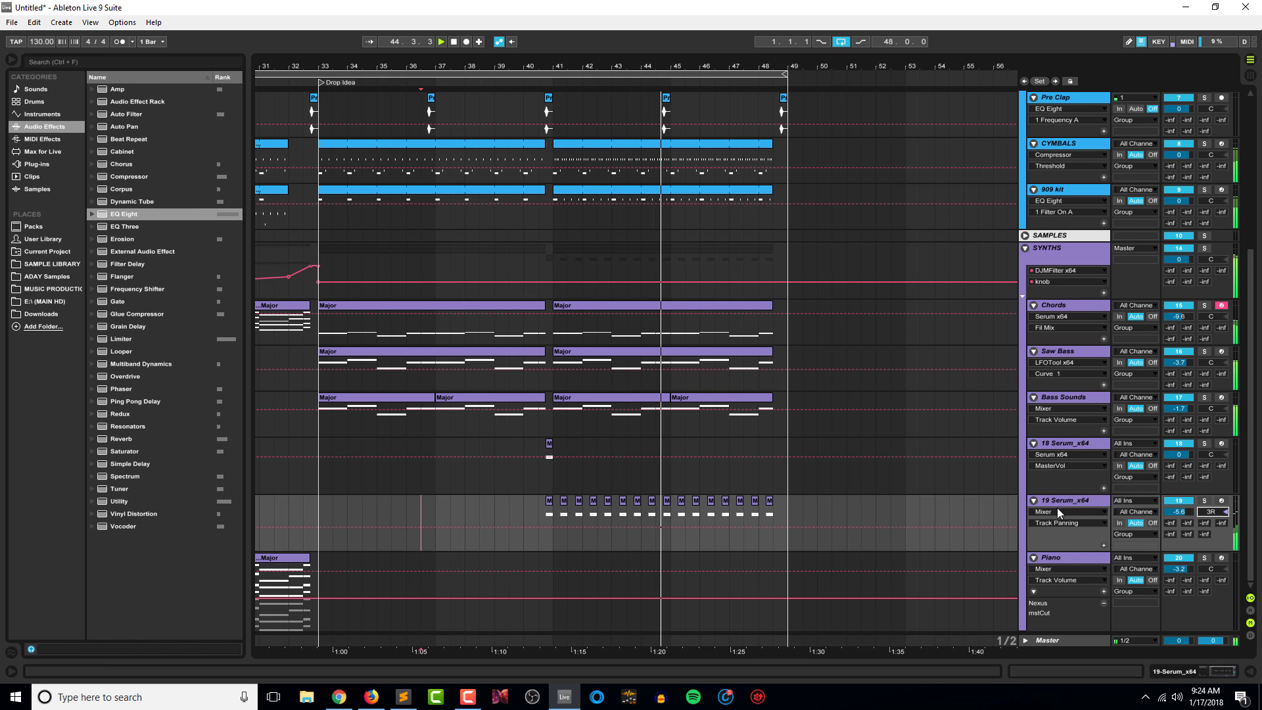
Reduce the 19 Serum_x64 track's height, rename it "off beat" and rename the 18 Serum_x64 track "hook wob".
left_click_drag(1082, 549, 1083, 539)
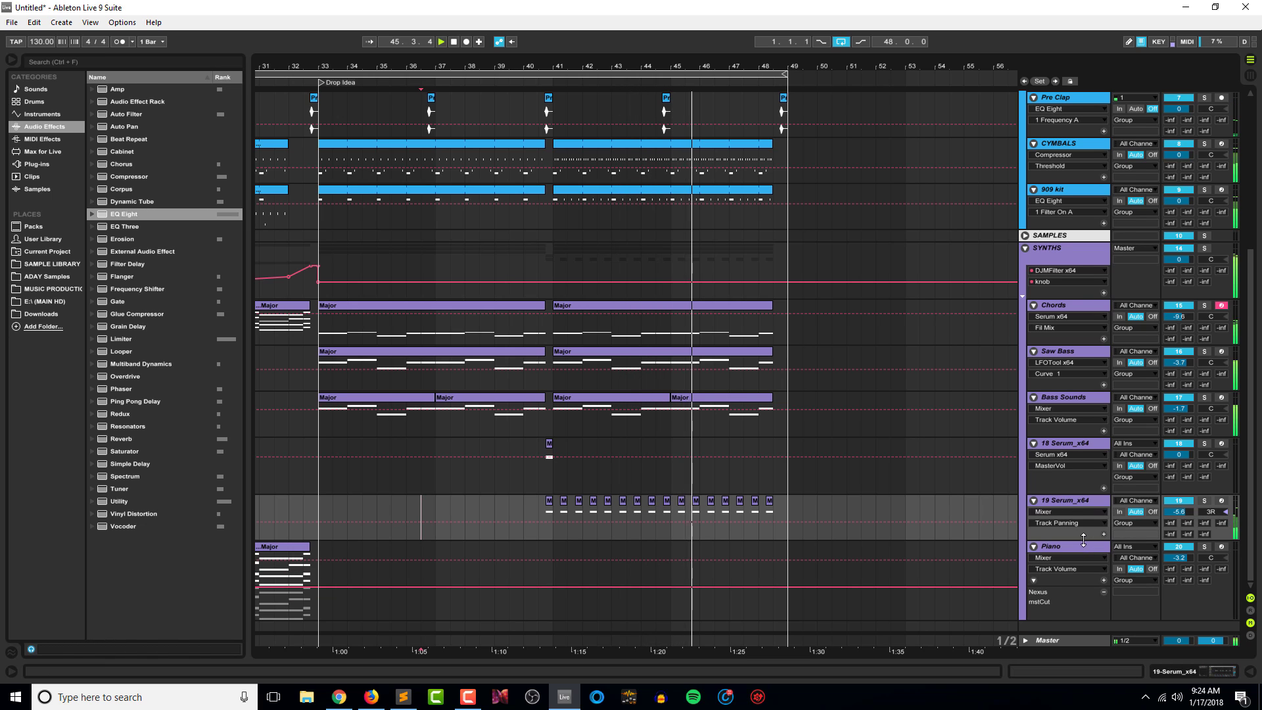
key("ctrl+r")
type("off beat")
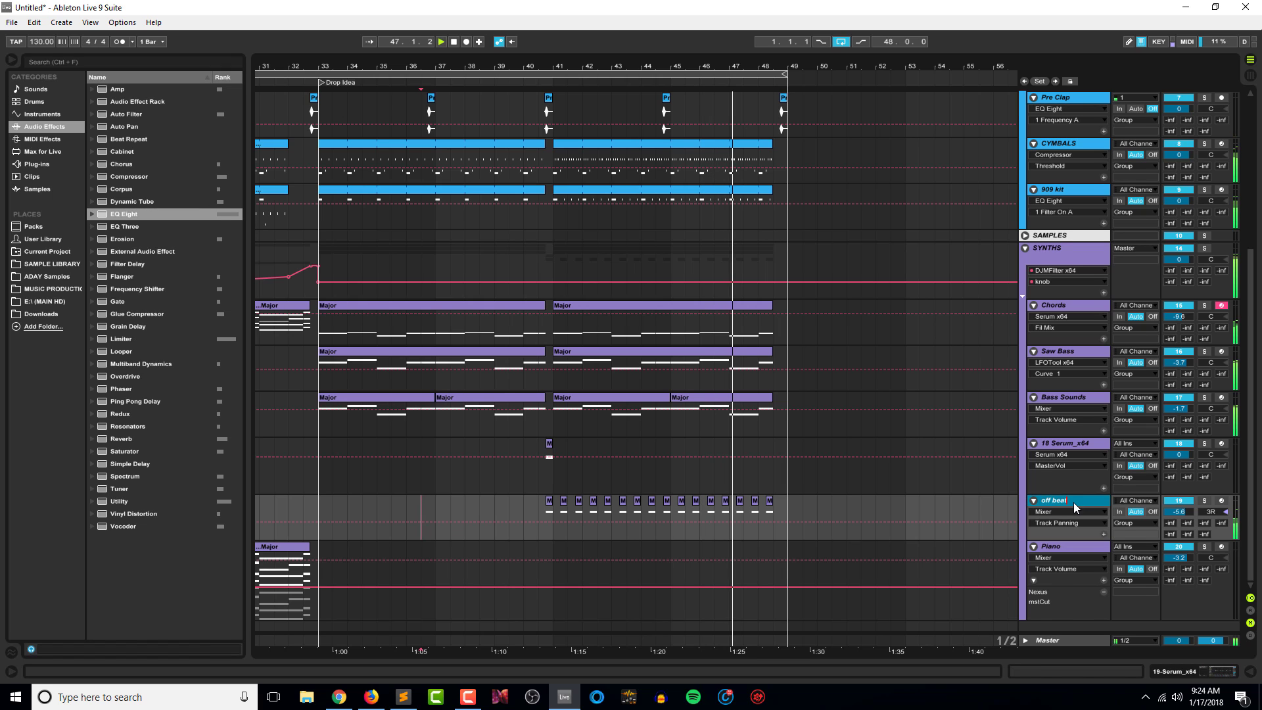
key("Return")
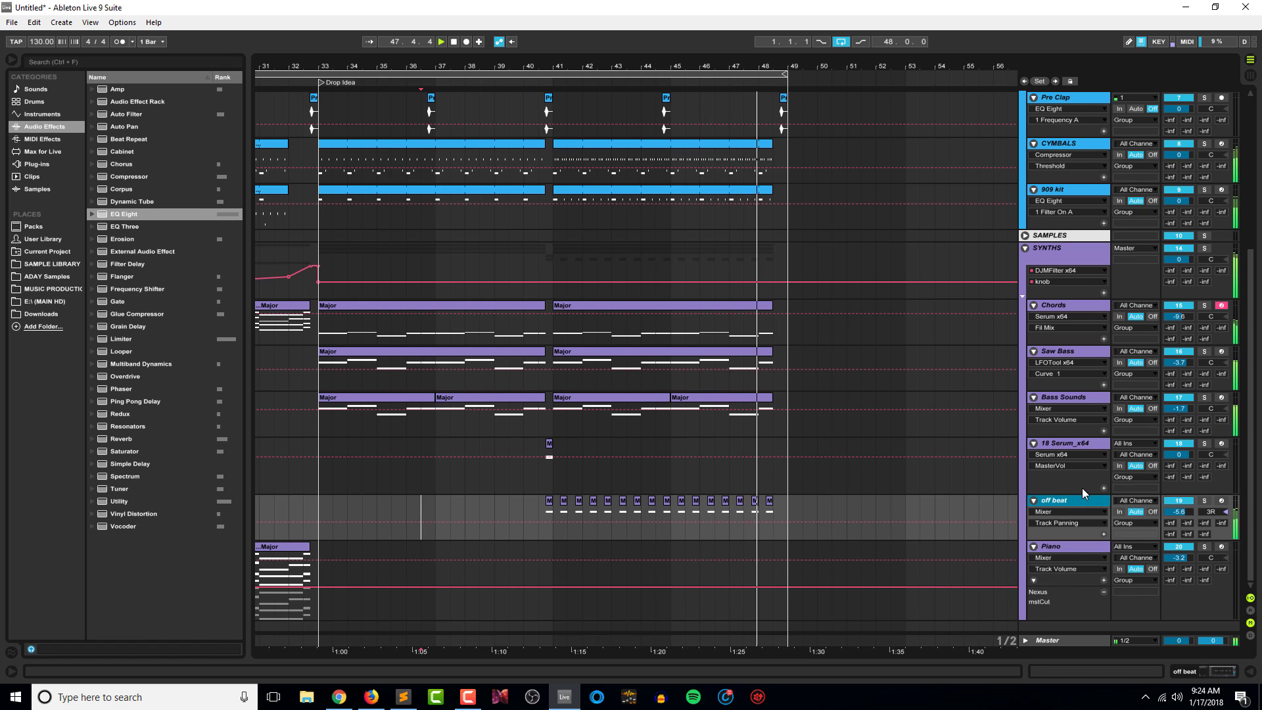
left_click(1087, 491)
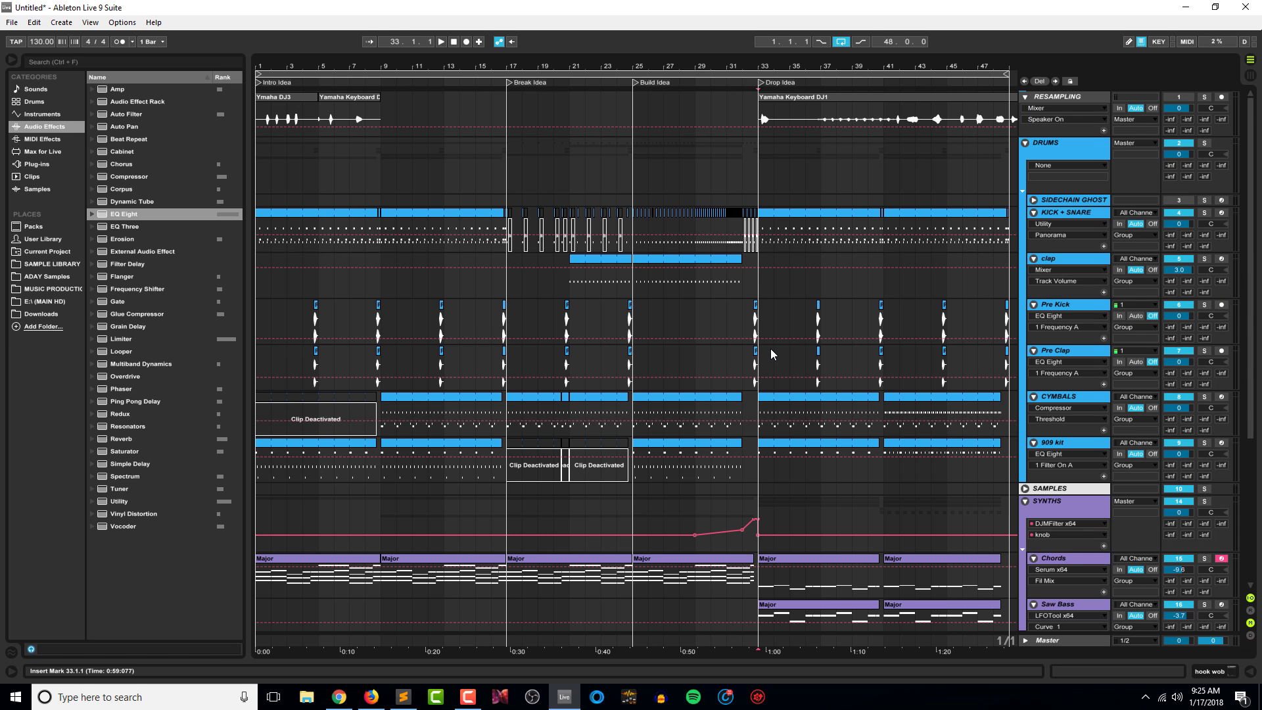
scroll(771, 351, "down", 5)
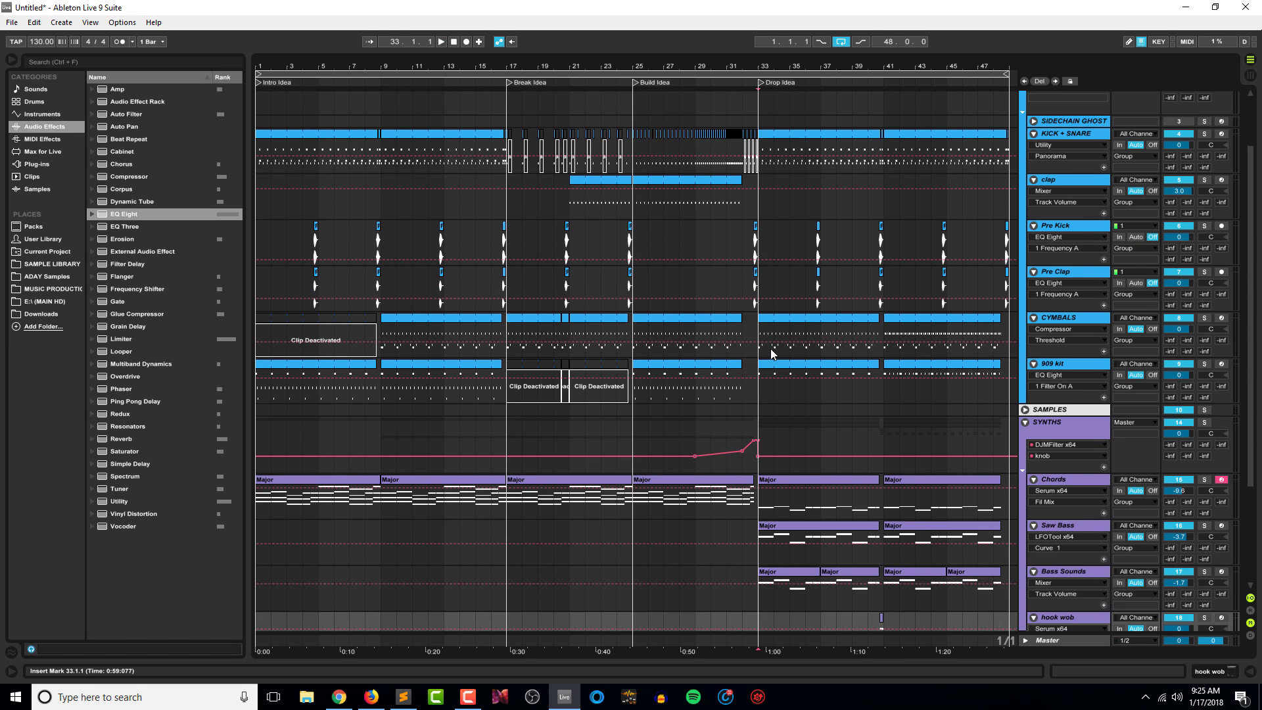
scroll(781, 344, "up", 5)
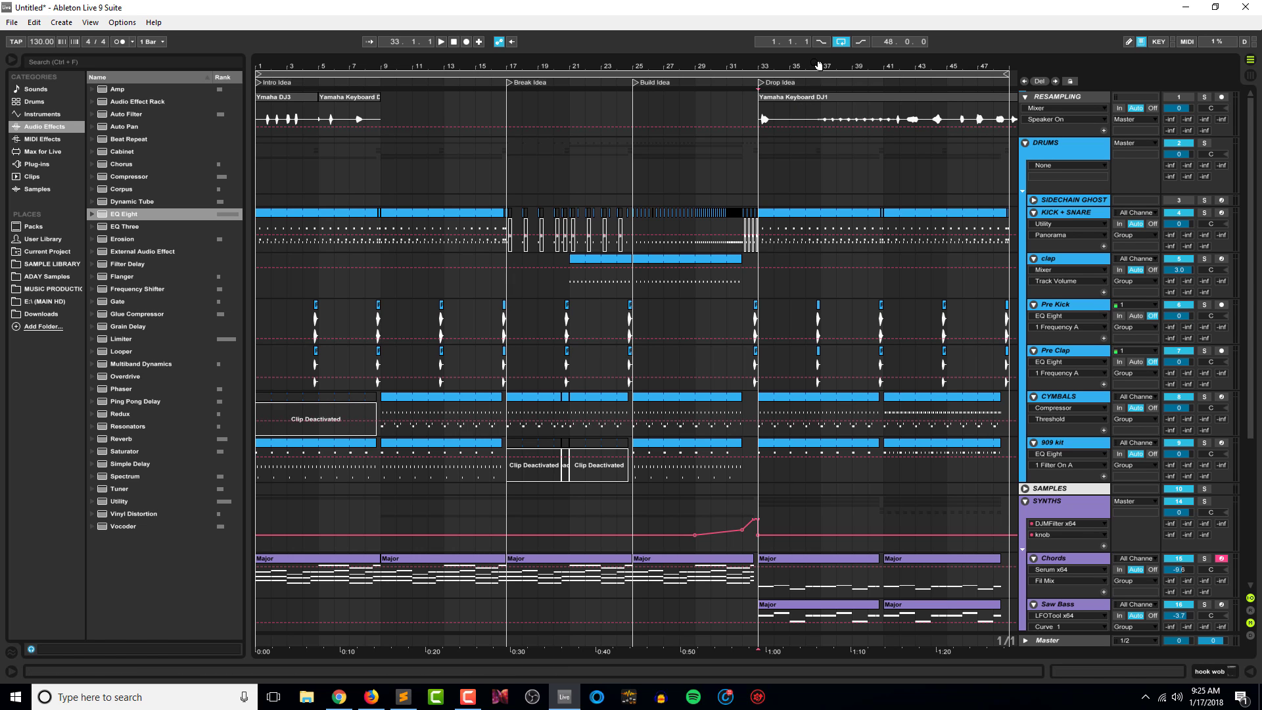
left_click_drag(821, 66, 693, 61)
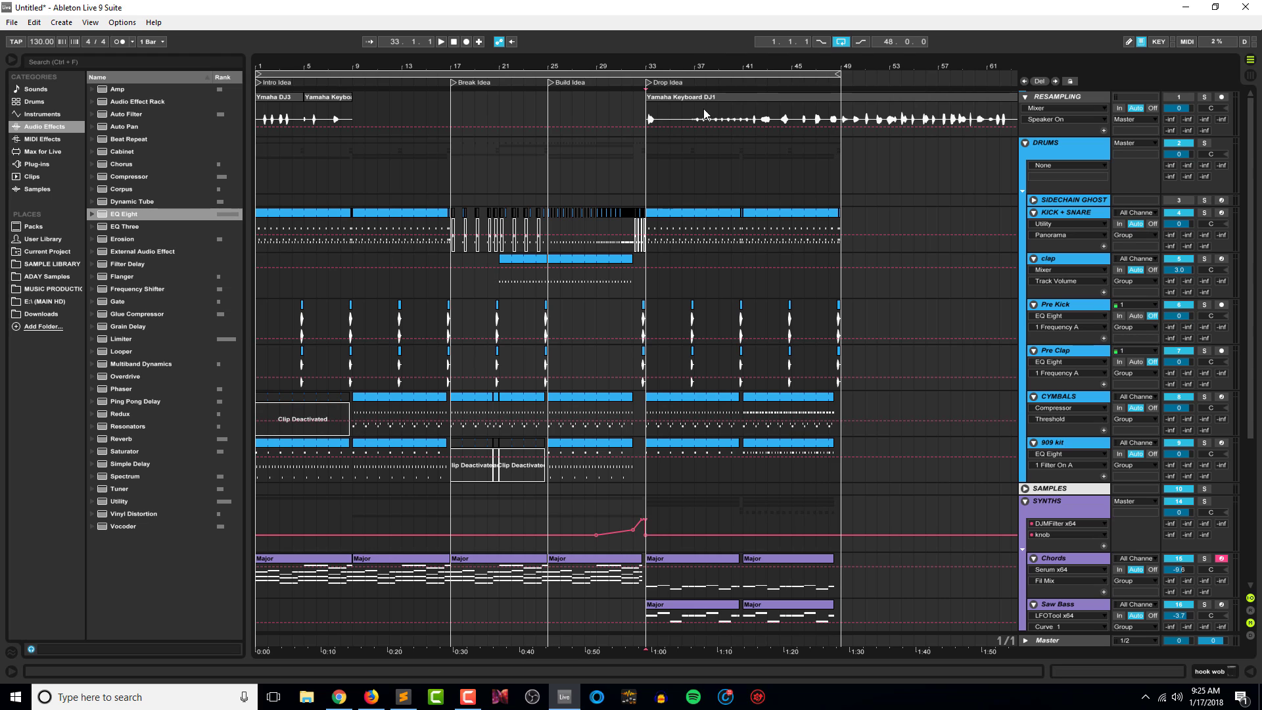
left_click(719, 189)
left_click(744, 187)
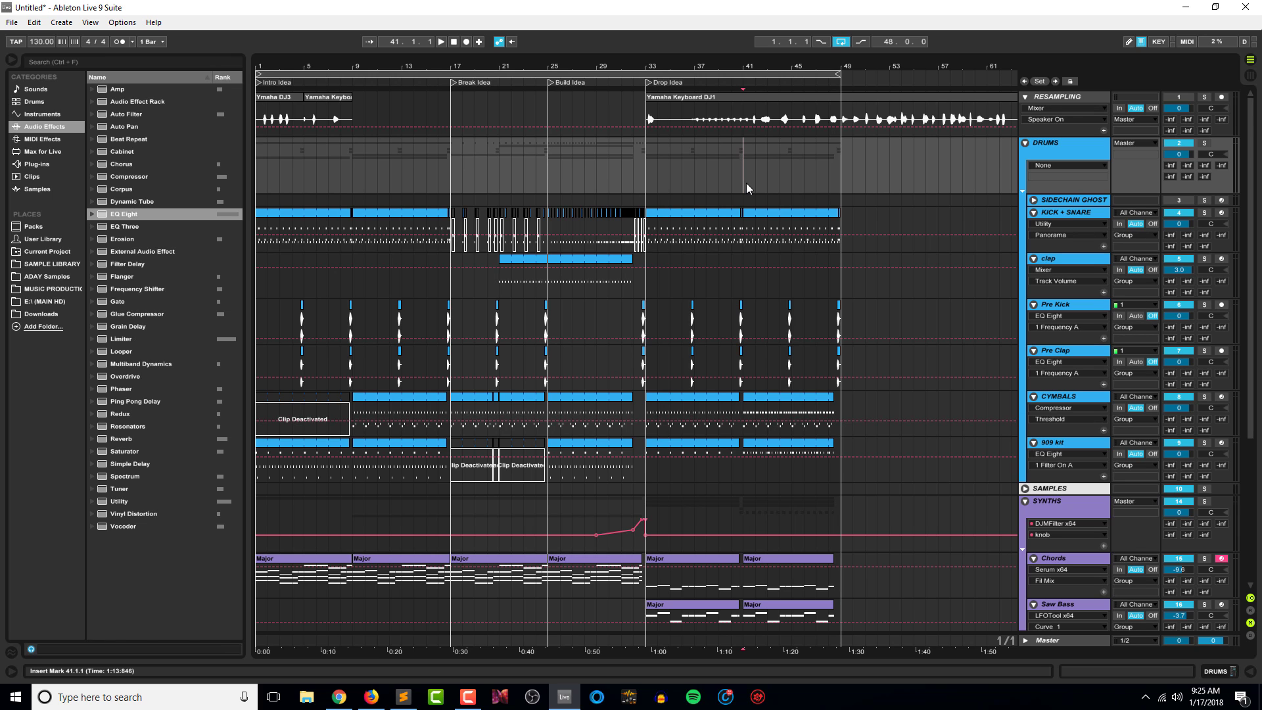
key("minus")
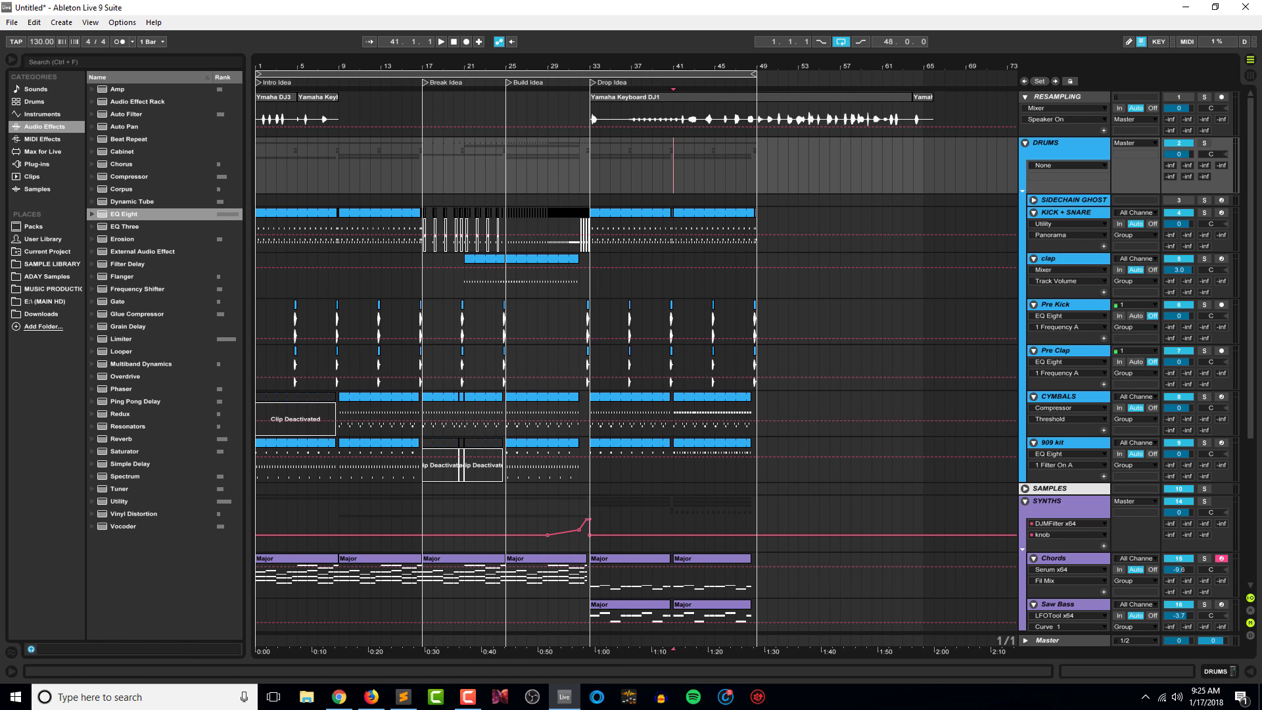